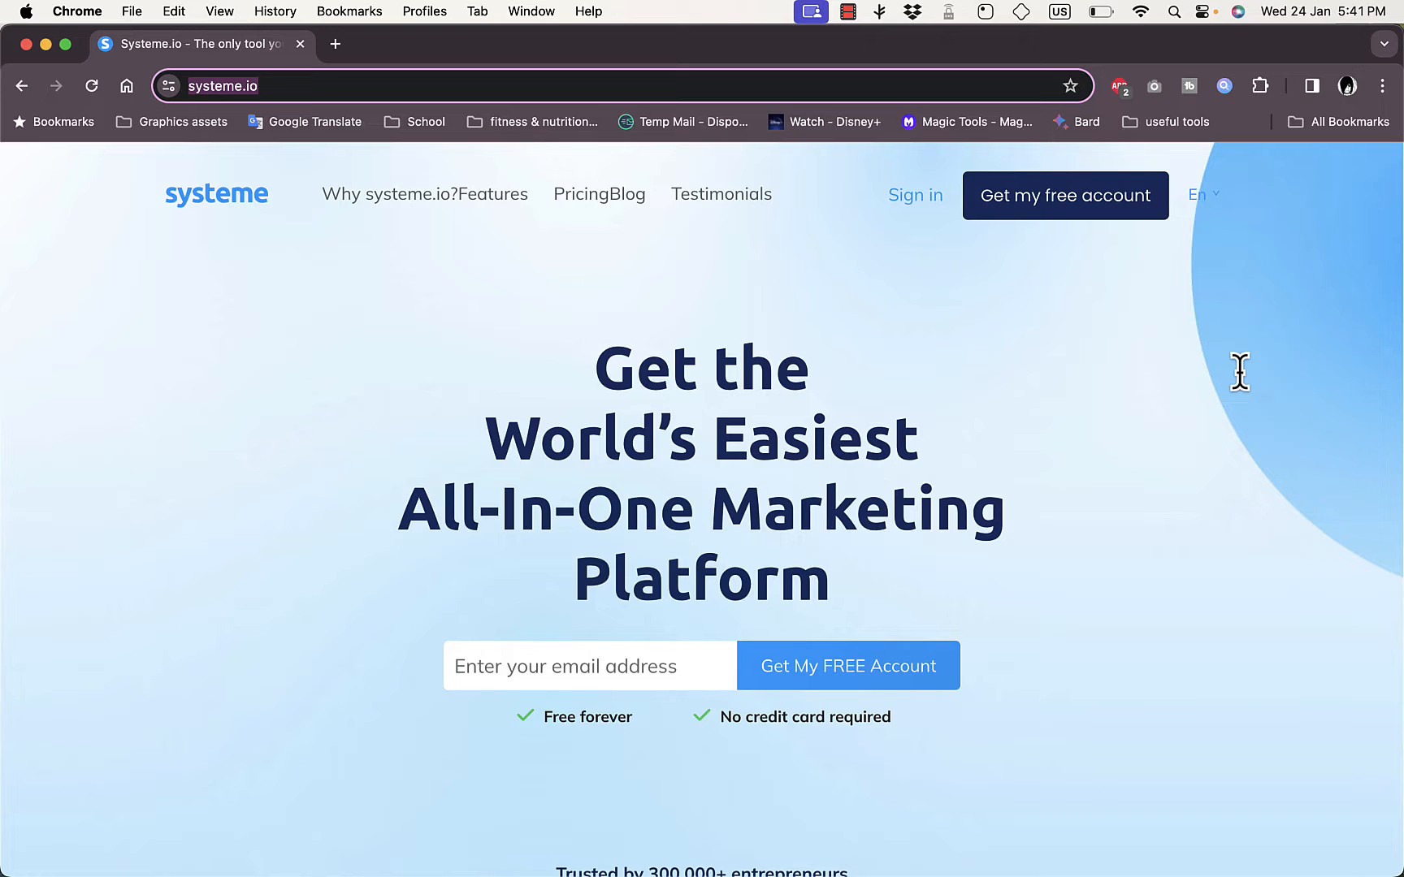
# Look over the systeme.io home page and open the sign-up for a free account
pyautogui.scroll(-15, 1240, 372)
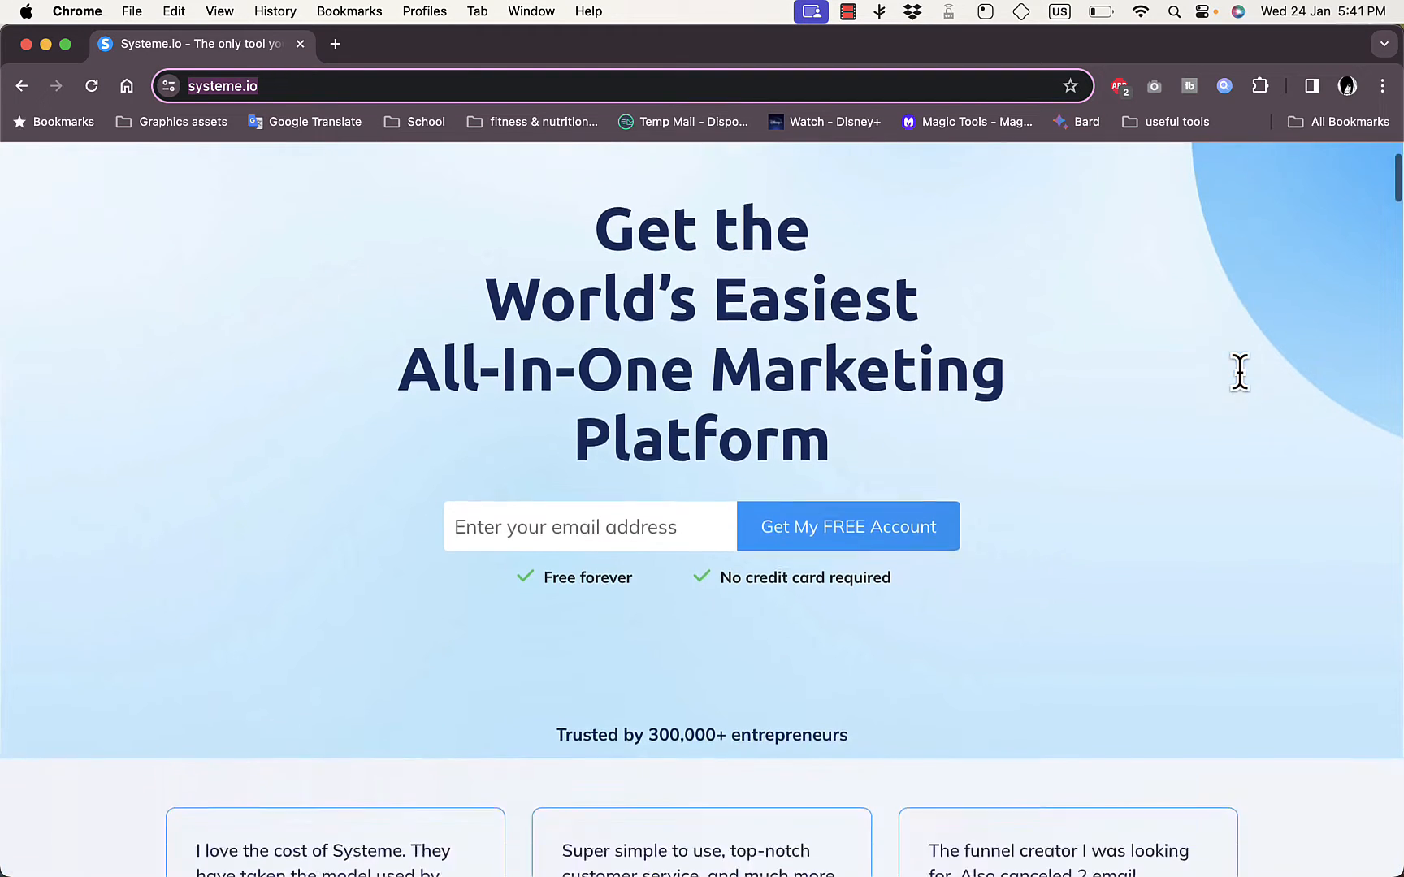
pyautogui.scroll(-10, 1239, 372)
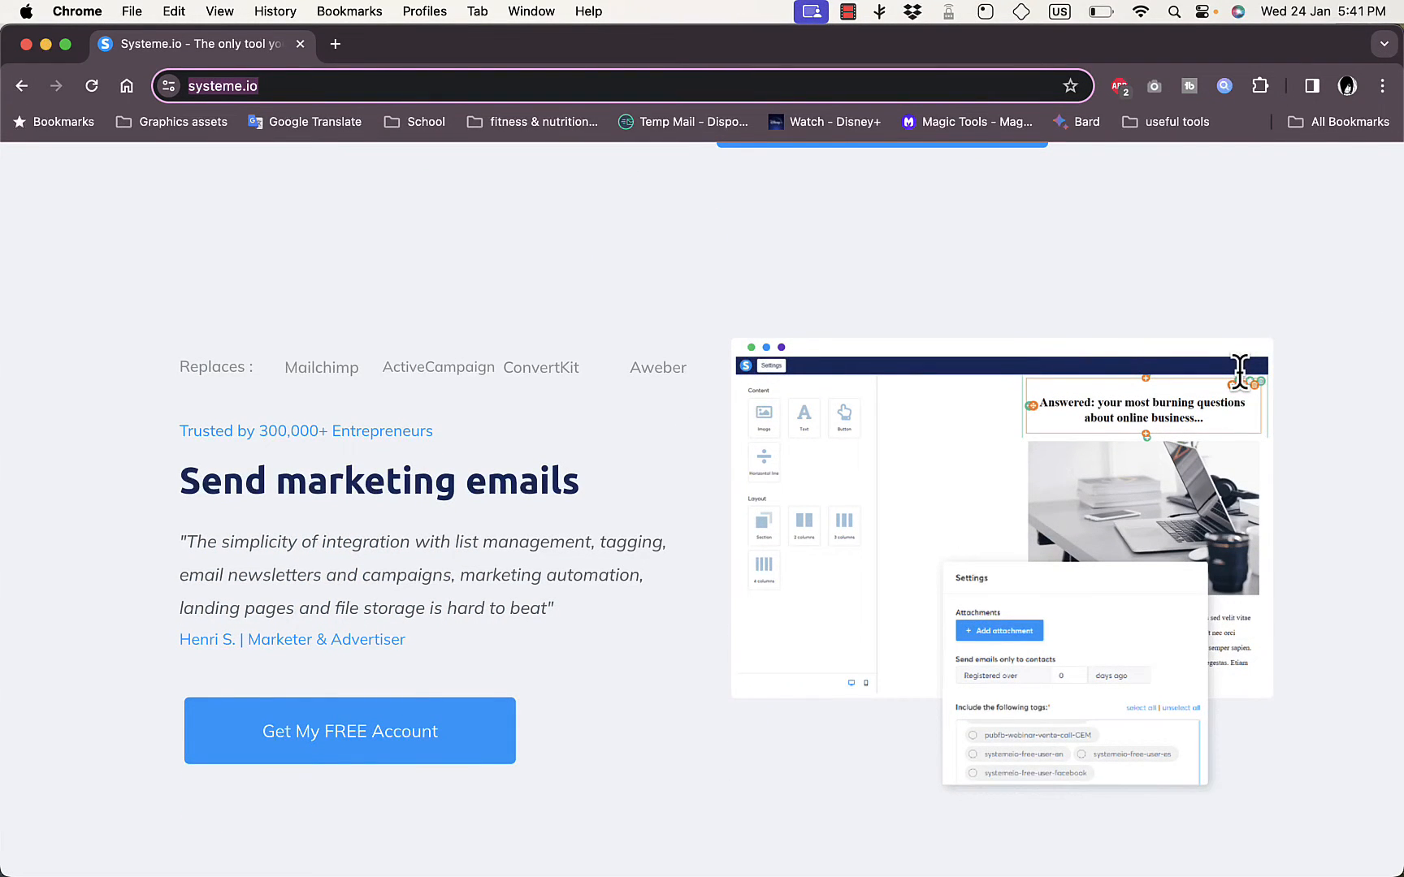
pyautogui.scroll(-6, 1240, 372)
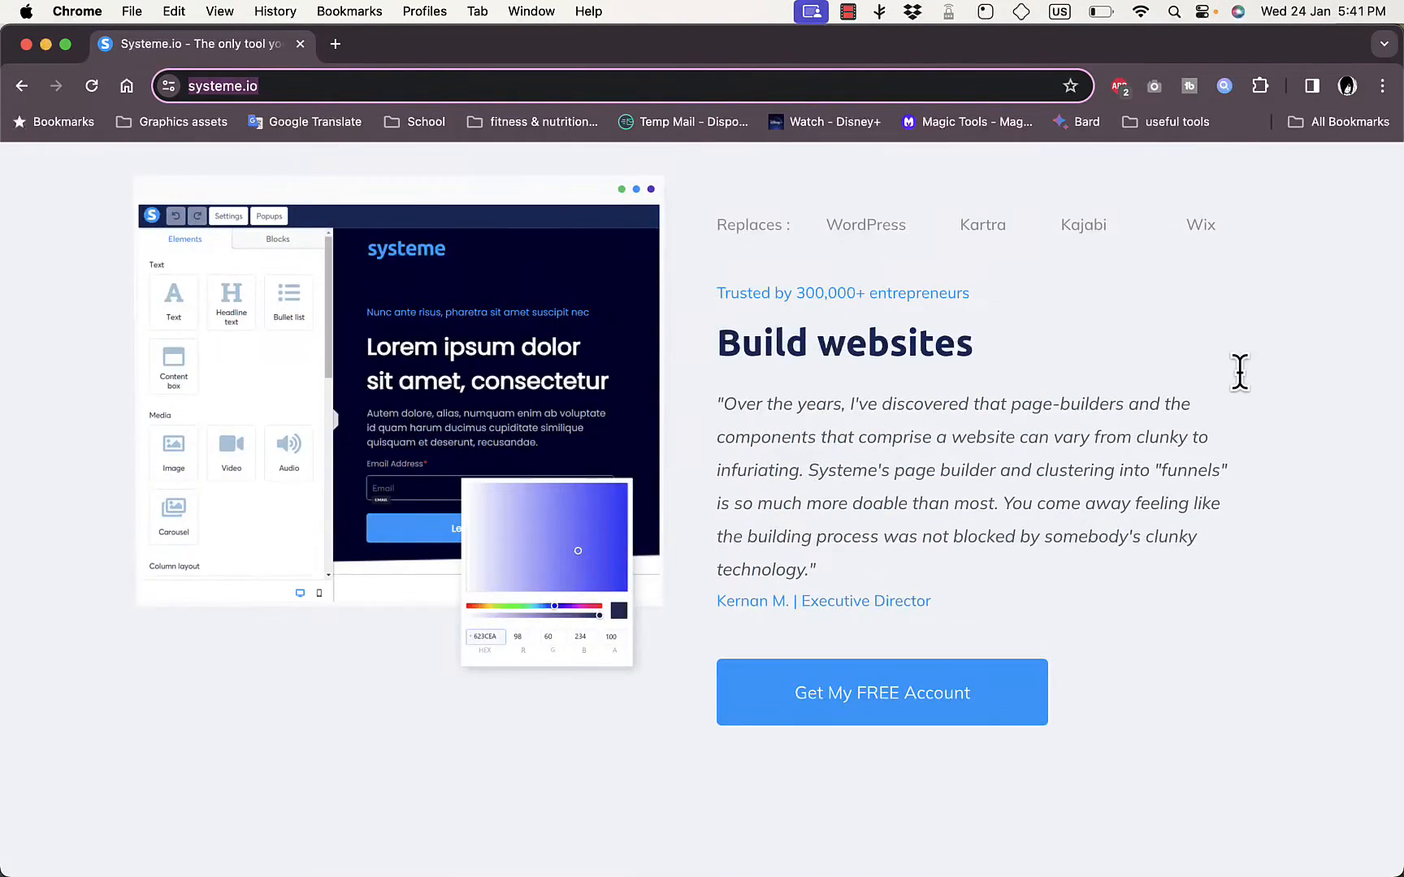
pyautogui.scroll(15, 1239, 372)
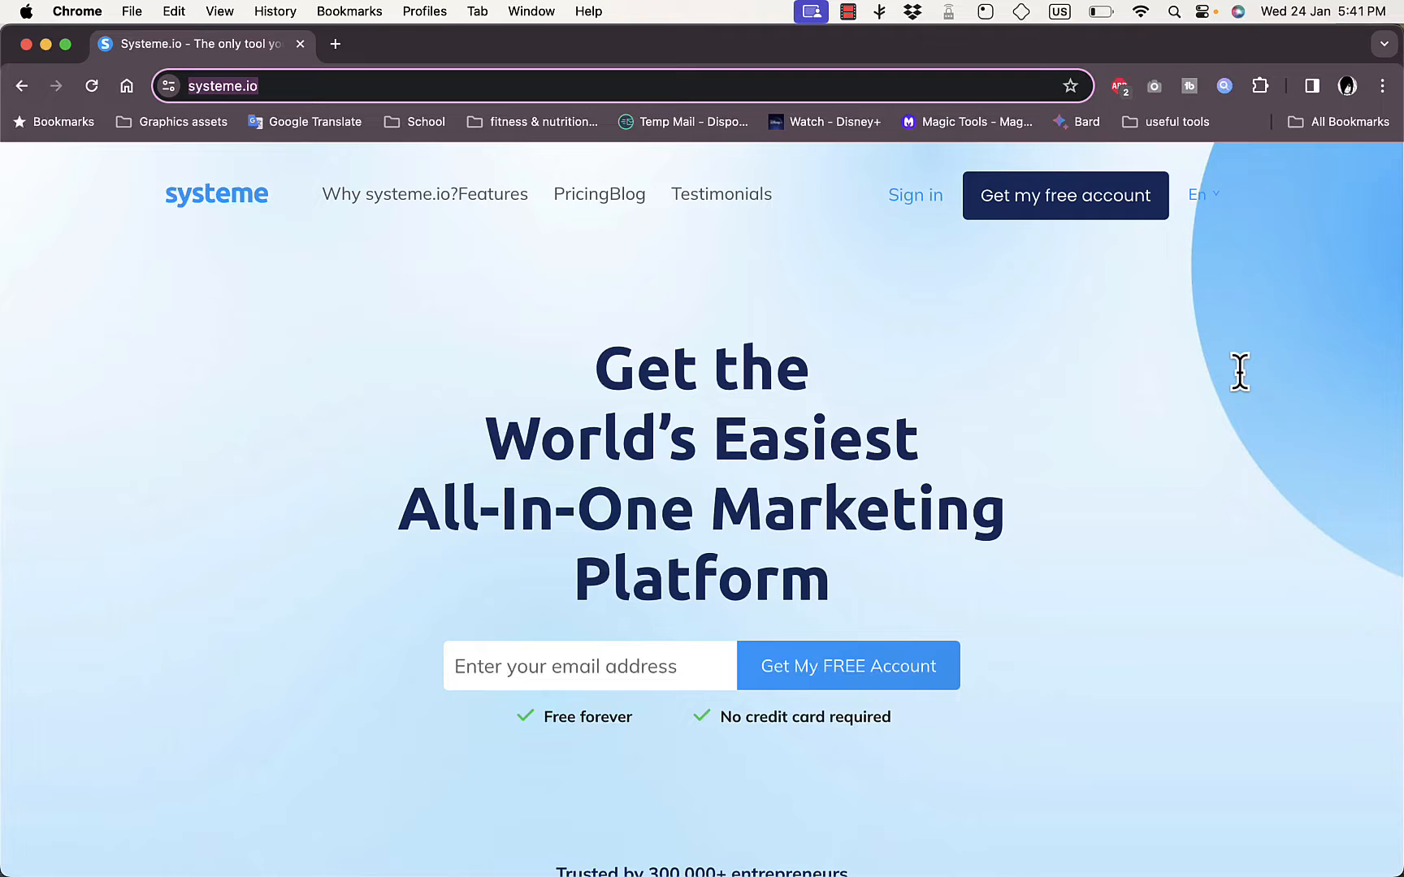
pyautogui.click(279, 84)
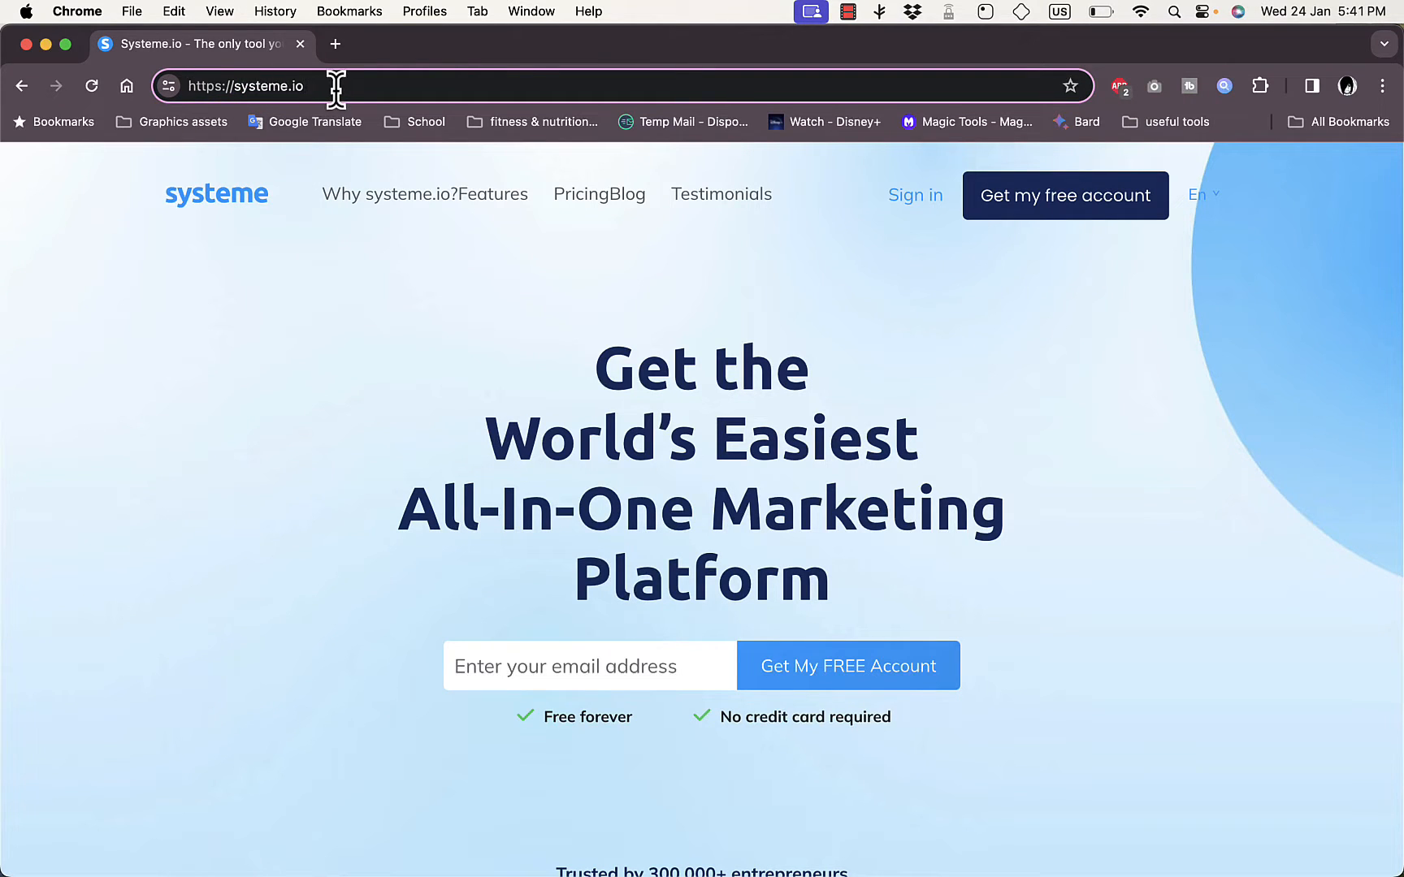
pyautogui.scroll(-4, 925, 435)
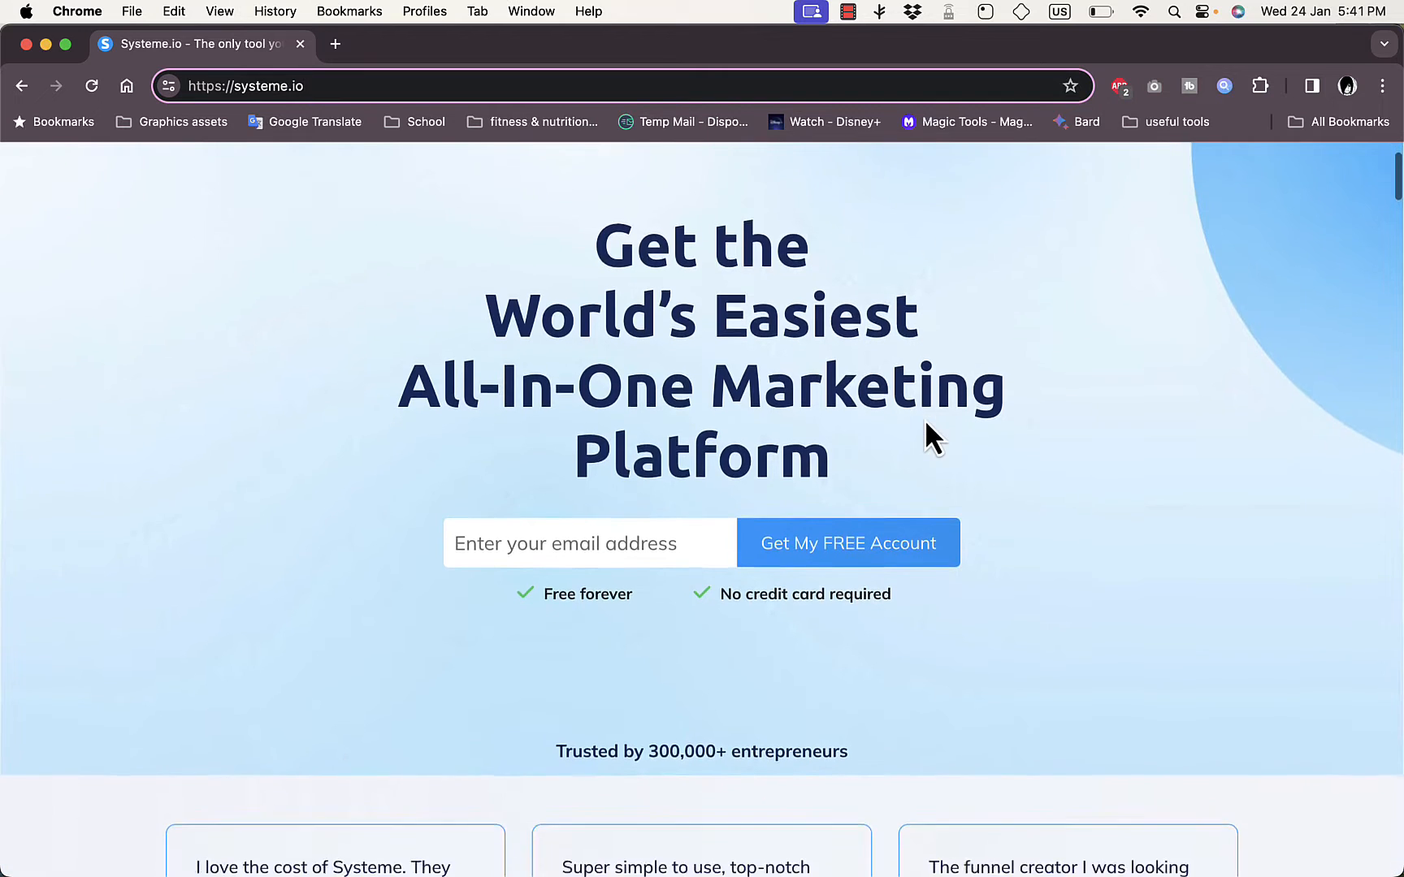
pyautogui.scroll(4, 926, 420)
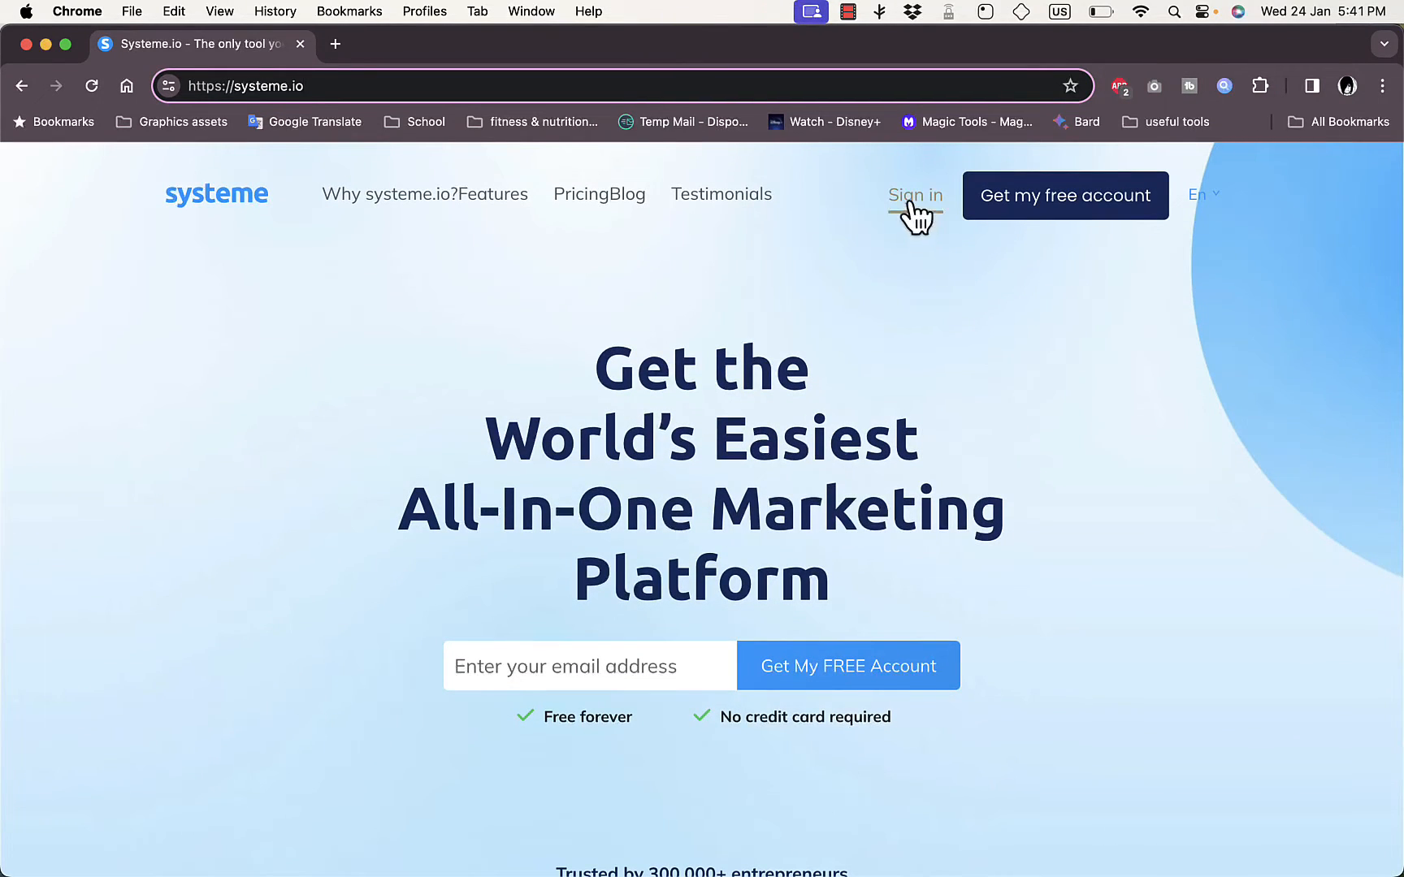
pyautogui.click(1077, 213)
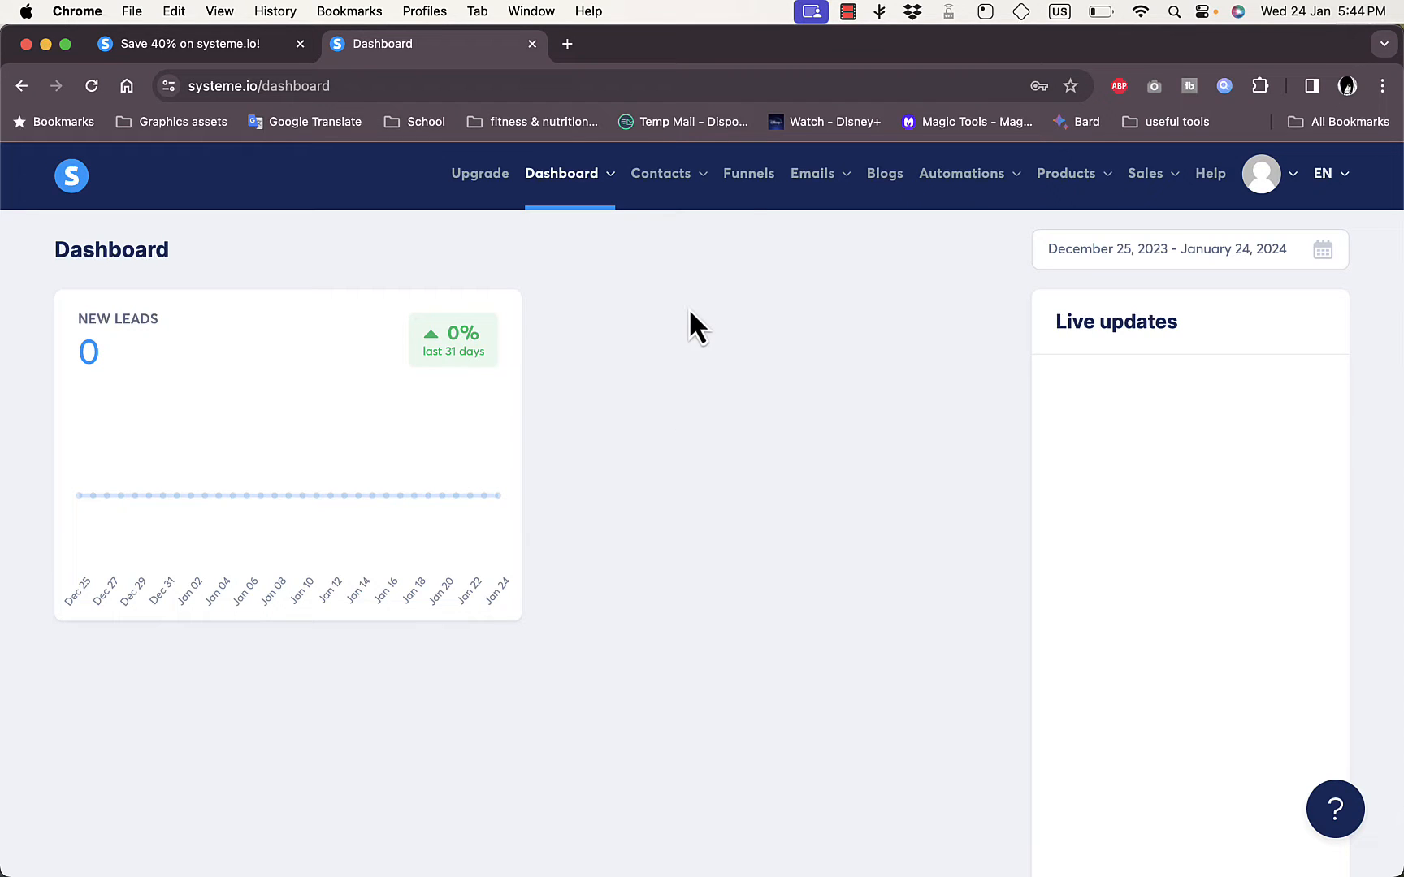
# Start a new funnel with the Sell goal and name it howtosimple
pyautogui.click(747, 185)
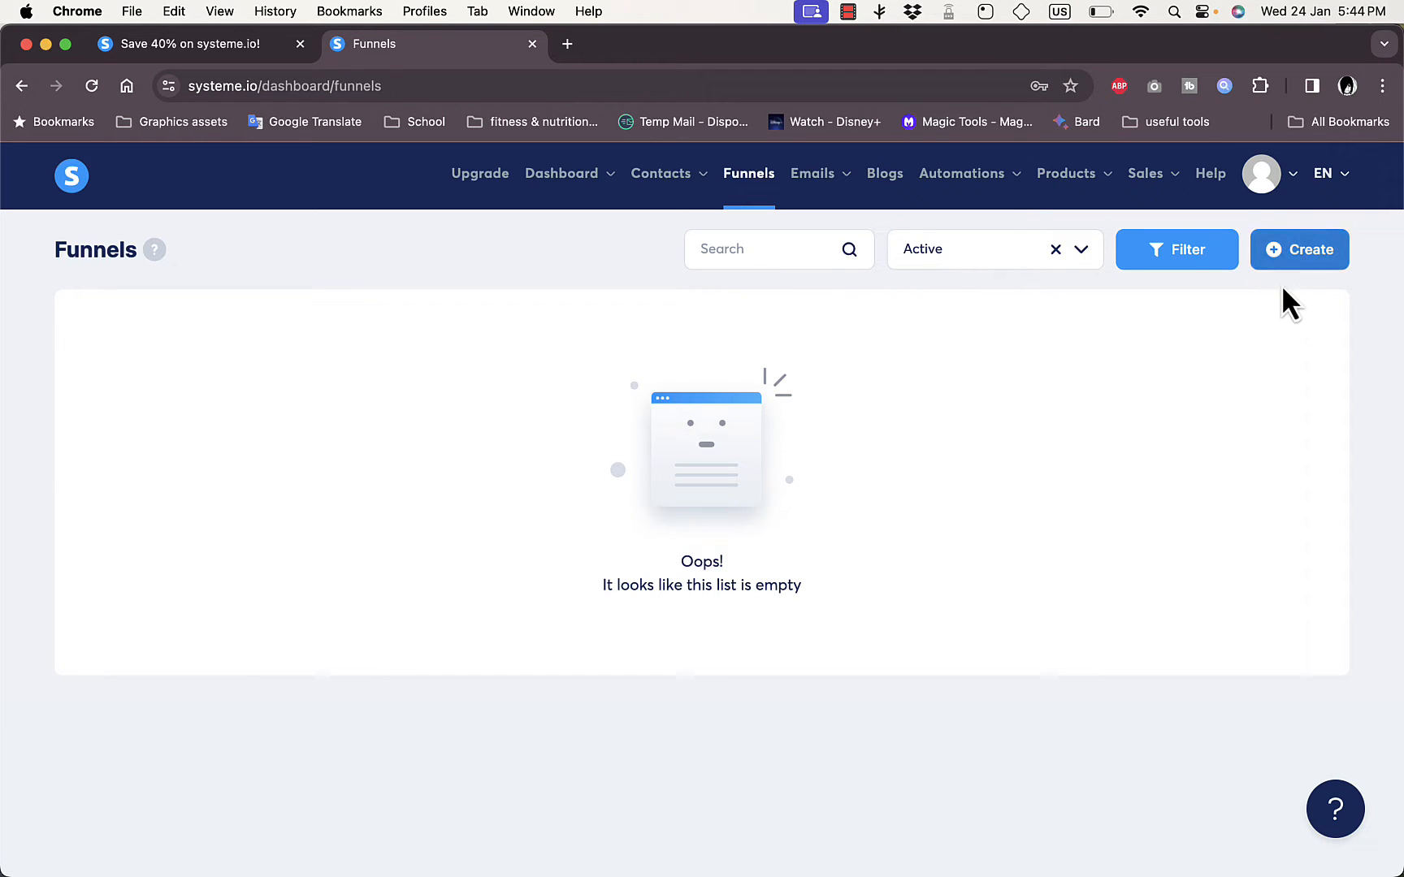
pyautogui.click(1302, 260)
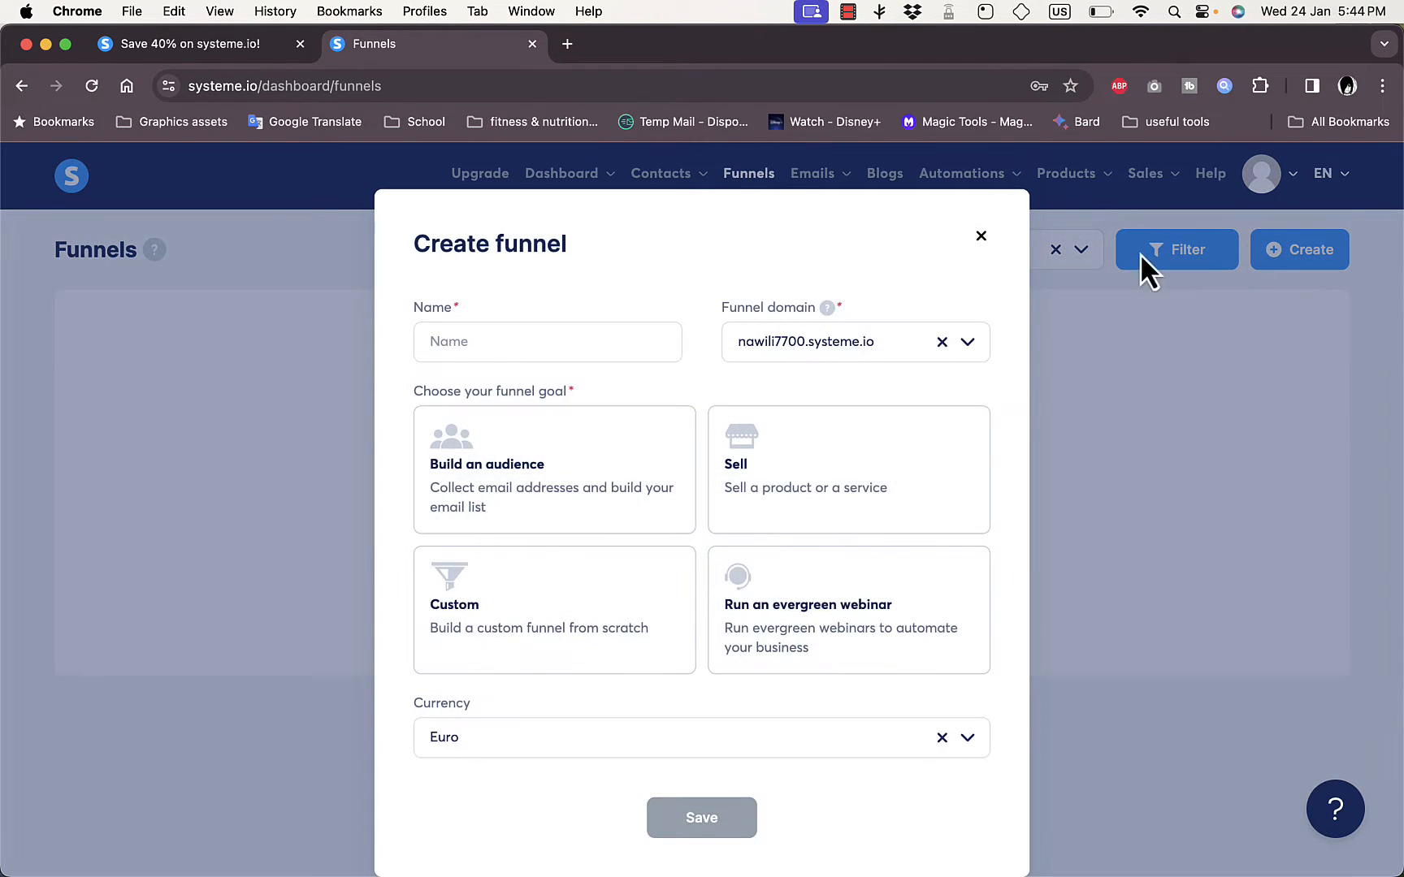
pyautogui.click(841, 475)
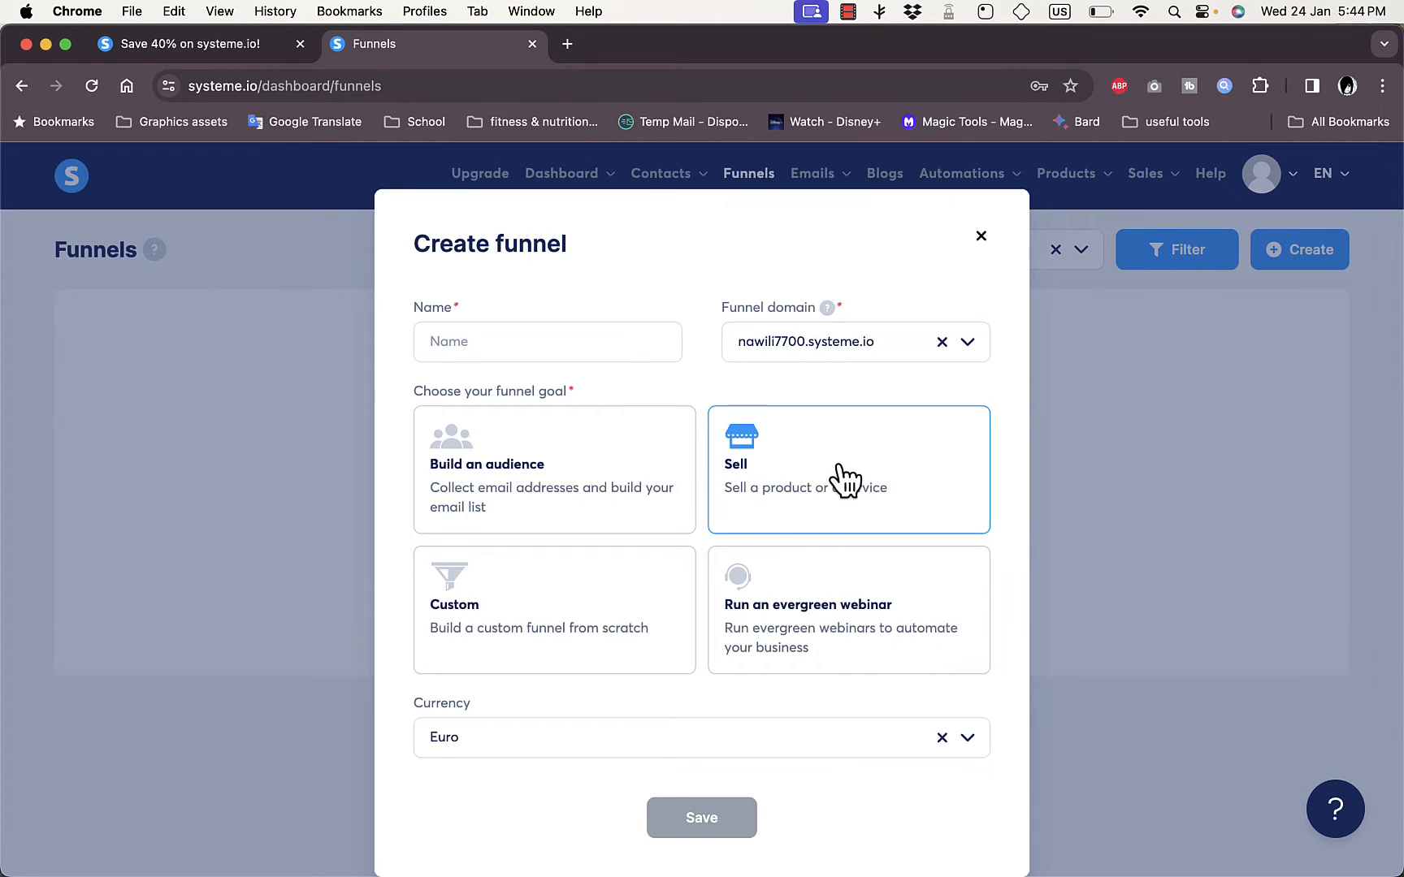
pyautogui.click(621, 334)
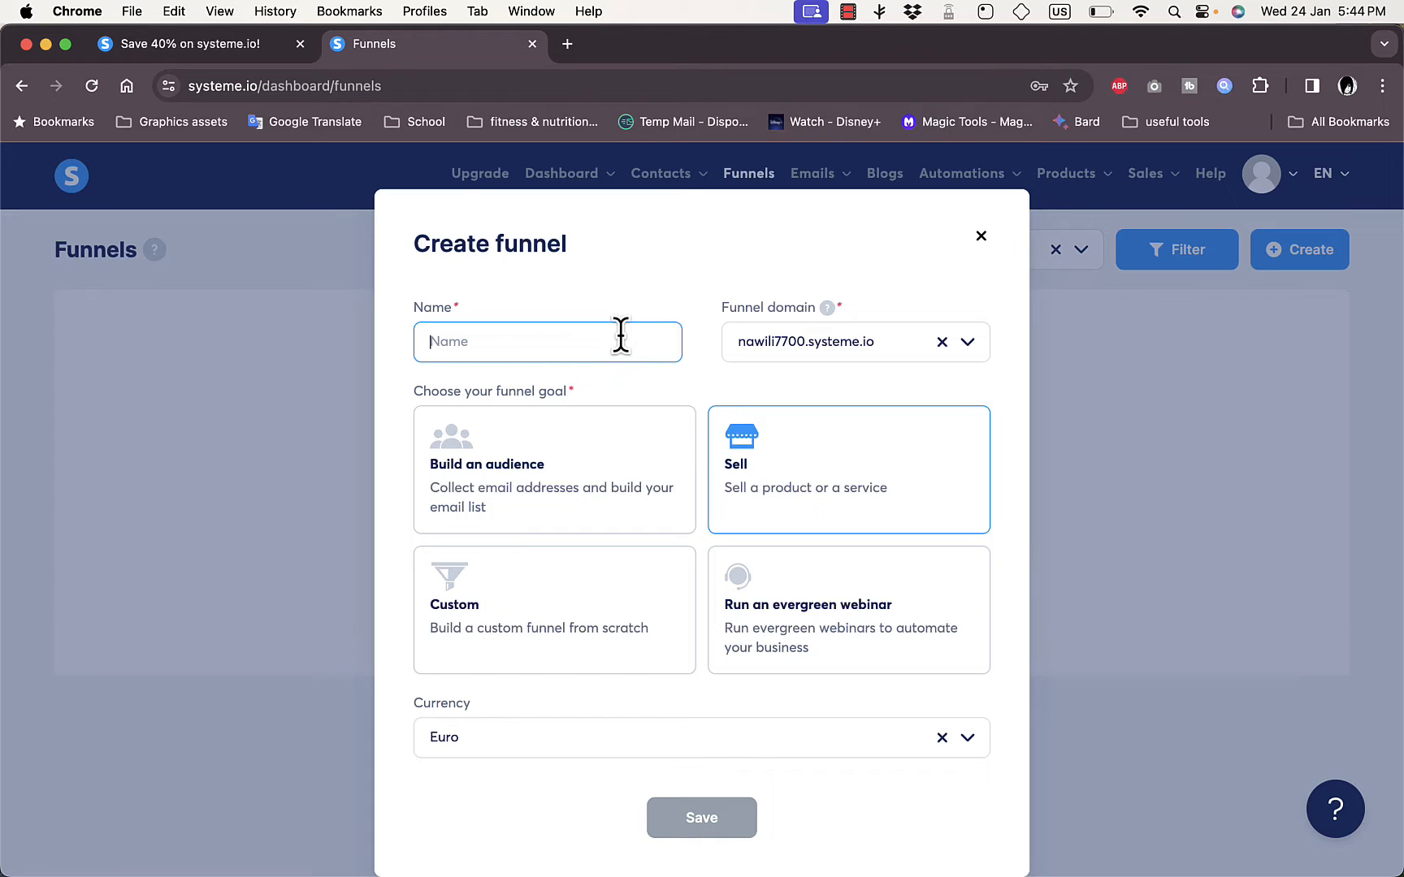
pyautogui.write('how')
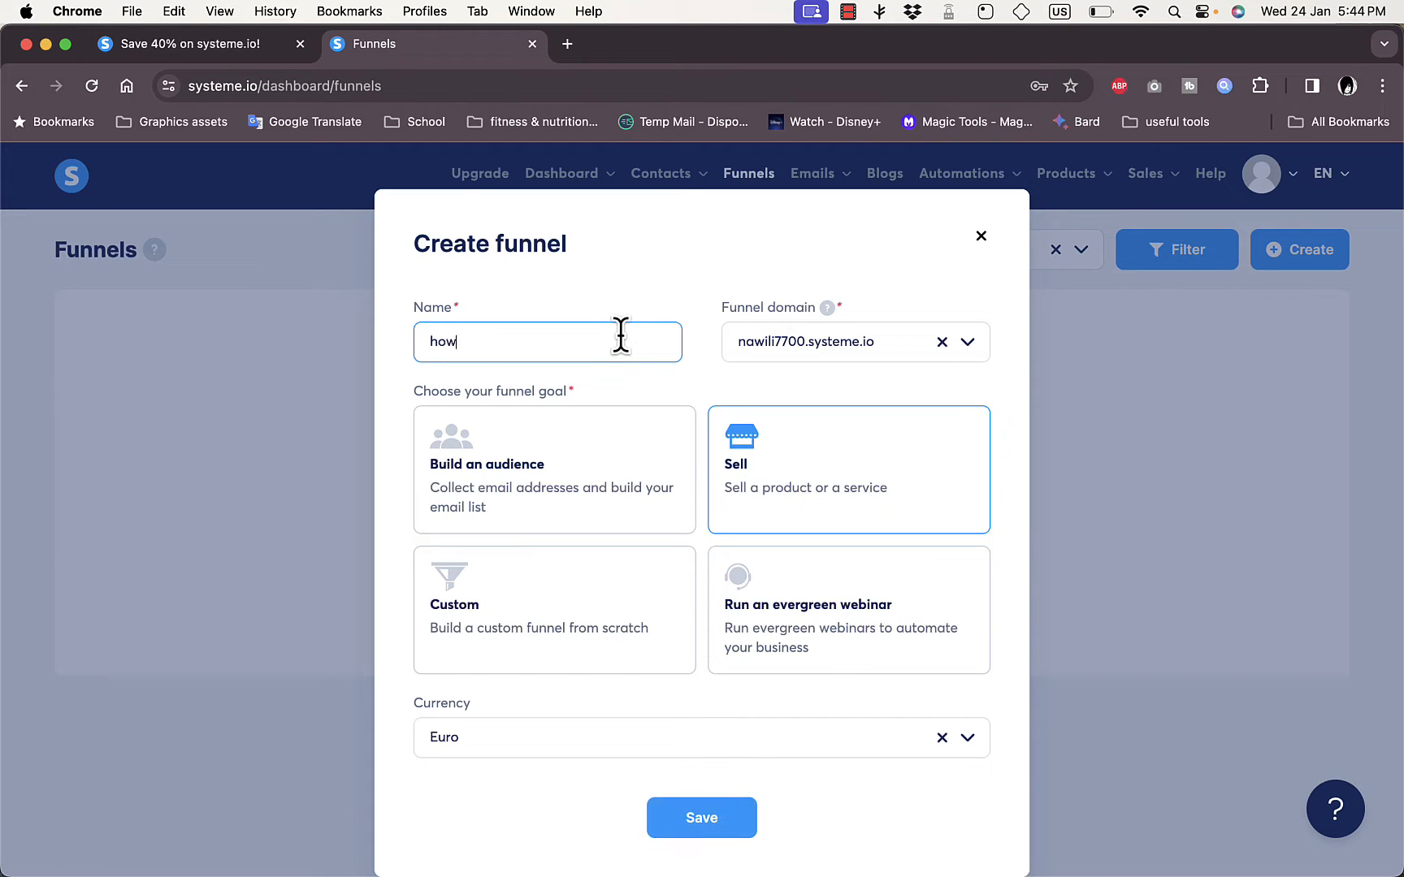
pyautogui.write('tosimple')
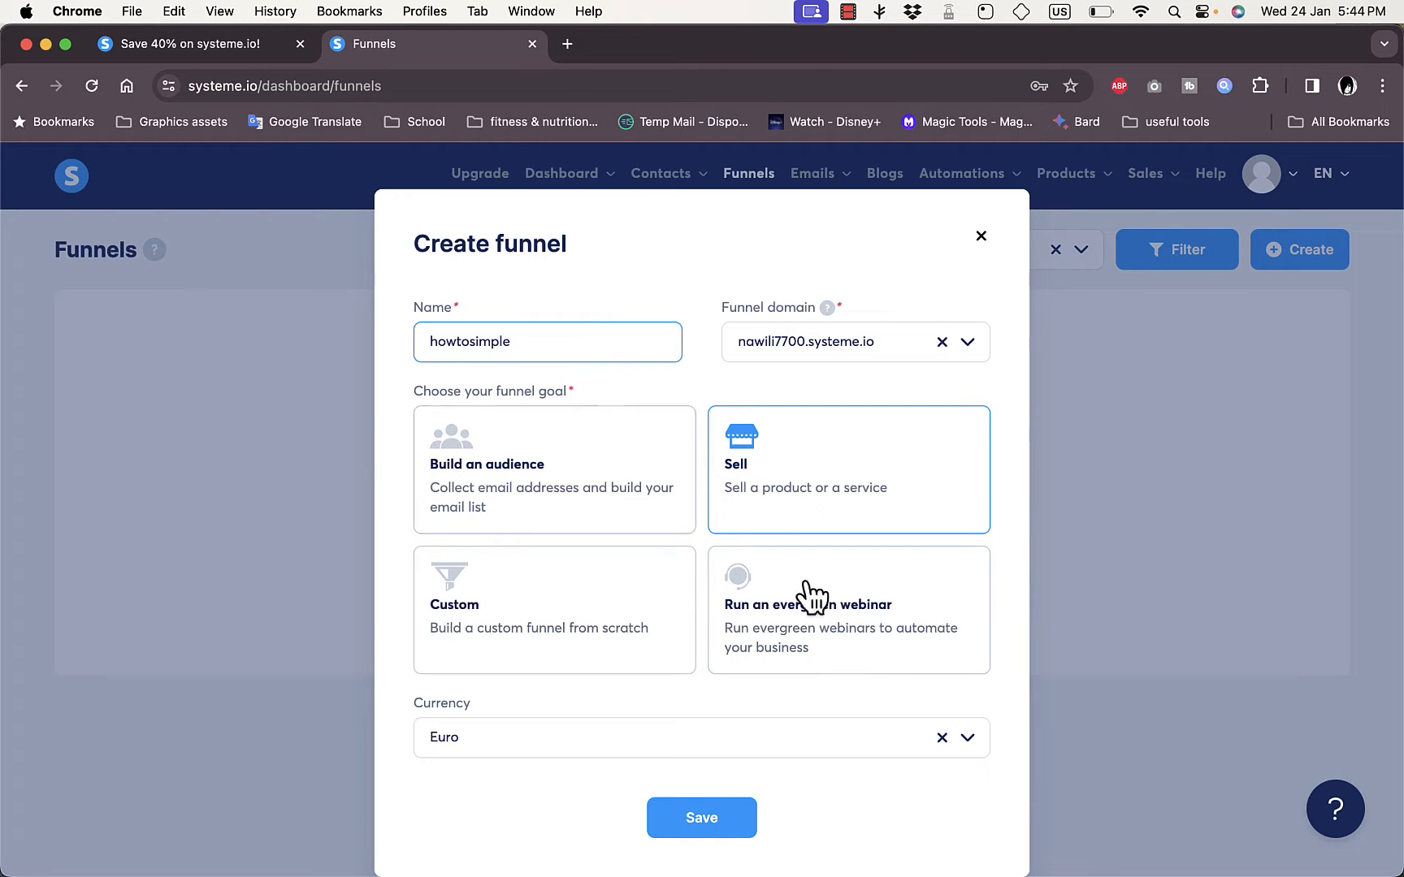
# Set the new funnel's currency to U.S. Dollar and save the funnel
pyautogui.click(965, 739)
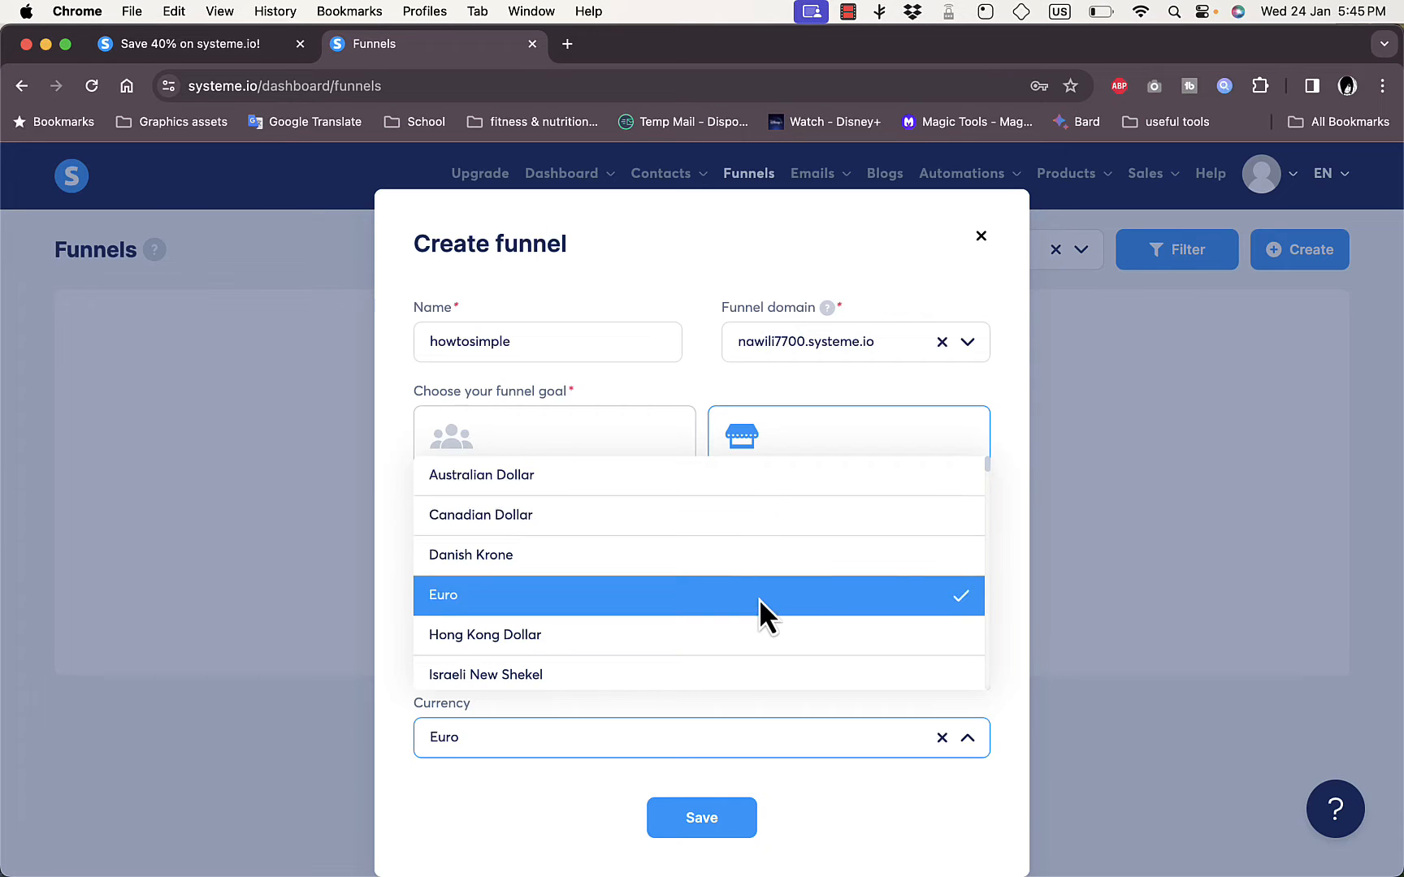
pyautogui.scroll(-3, 759, 598)
pyautogui.scroll(-10, 759, 598)
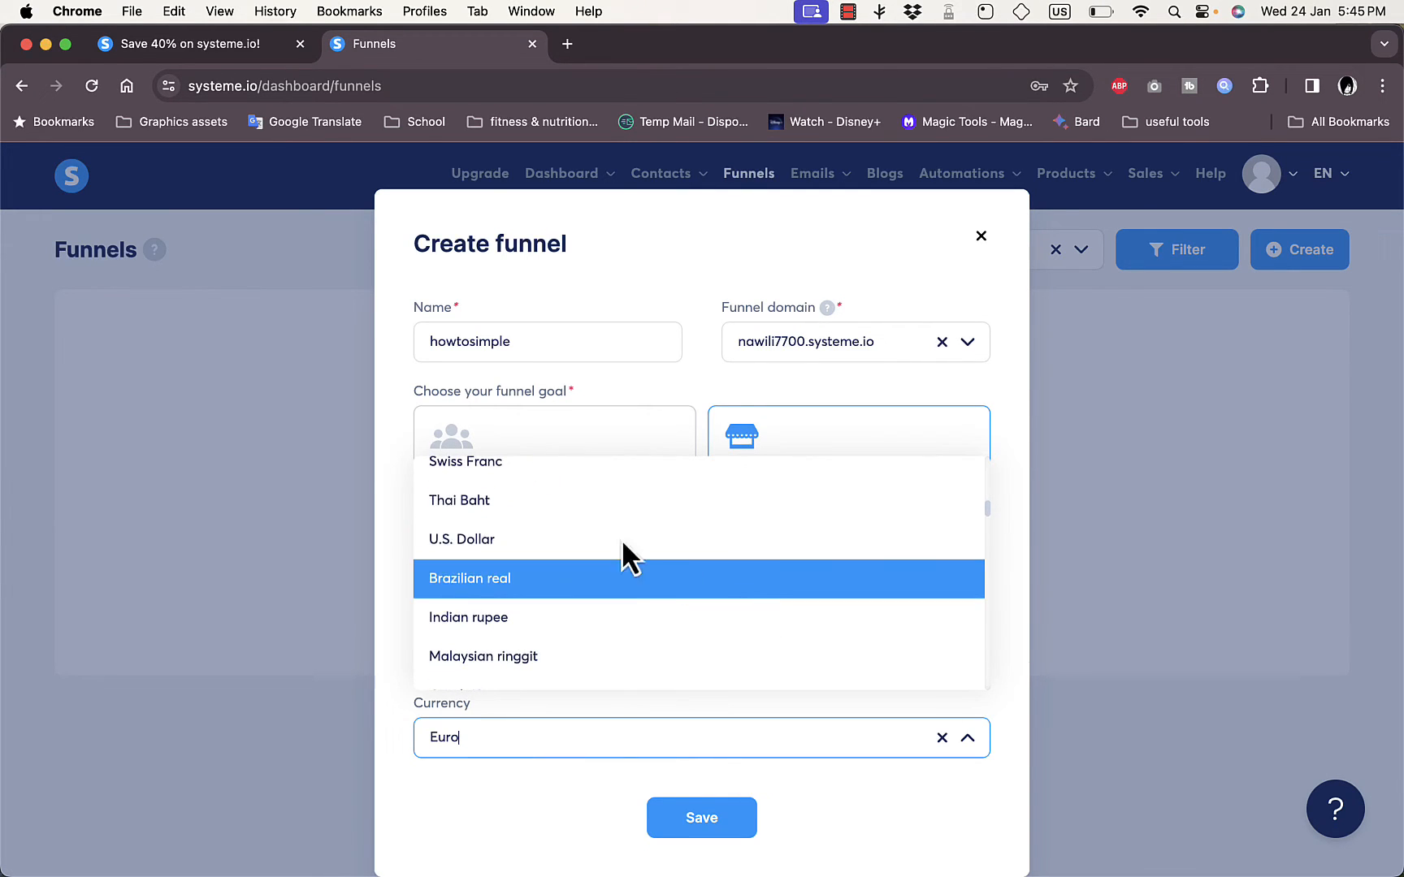
pyautogui.click(536, 541)
pyautogui.click(689, 811)
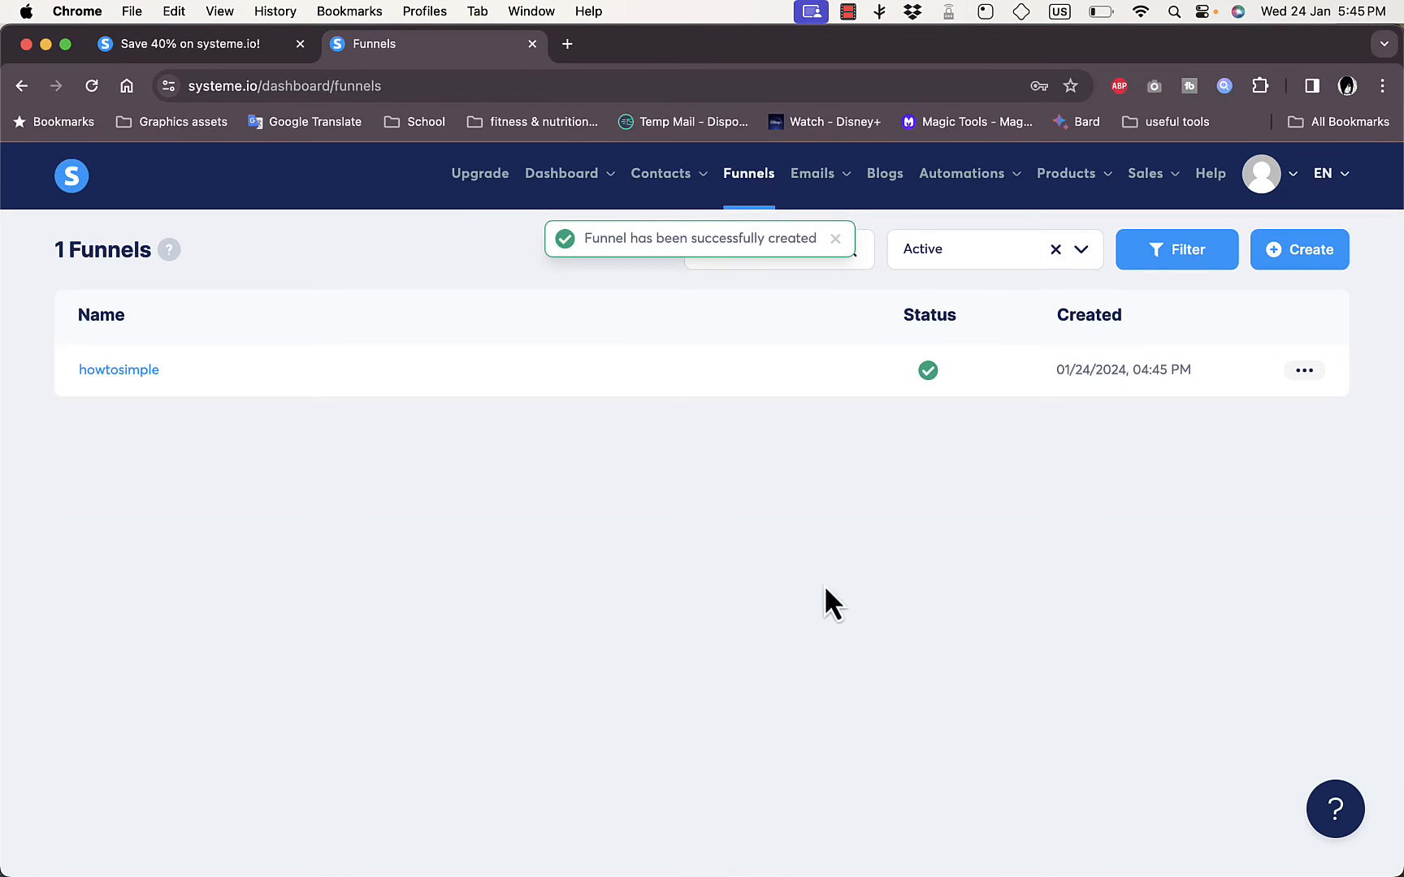
# Open the howtosimple funnel and browse the page templates offered for its Order Form step
pyautogui.click(101, 370)
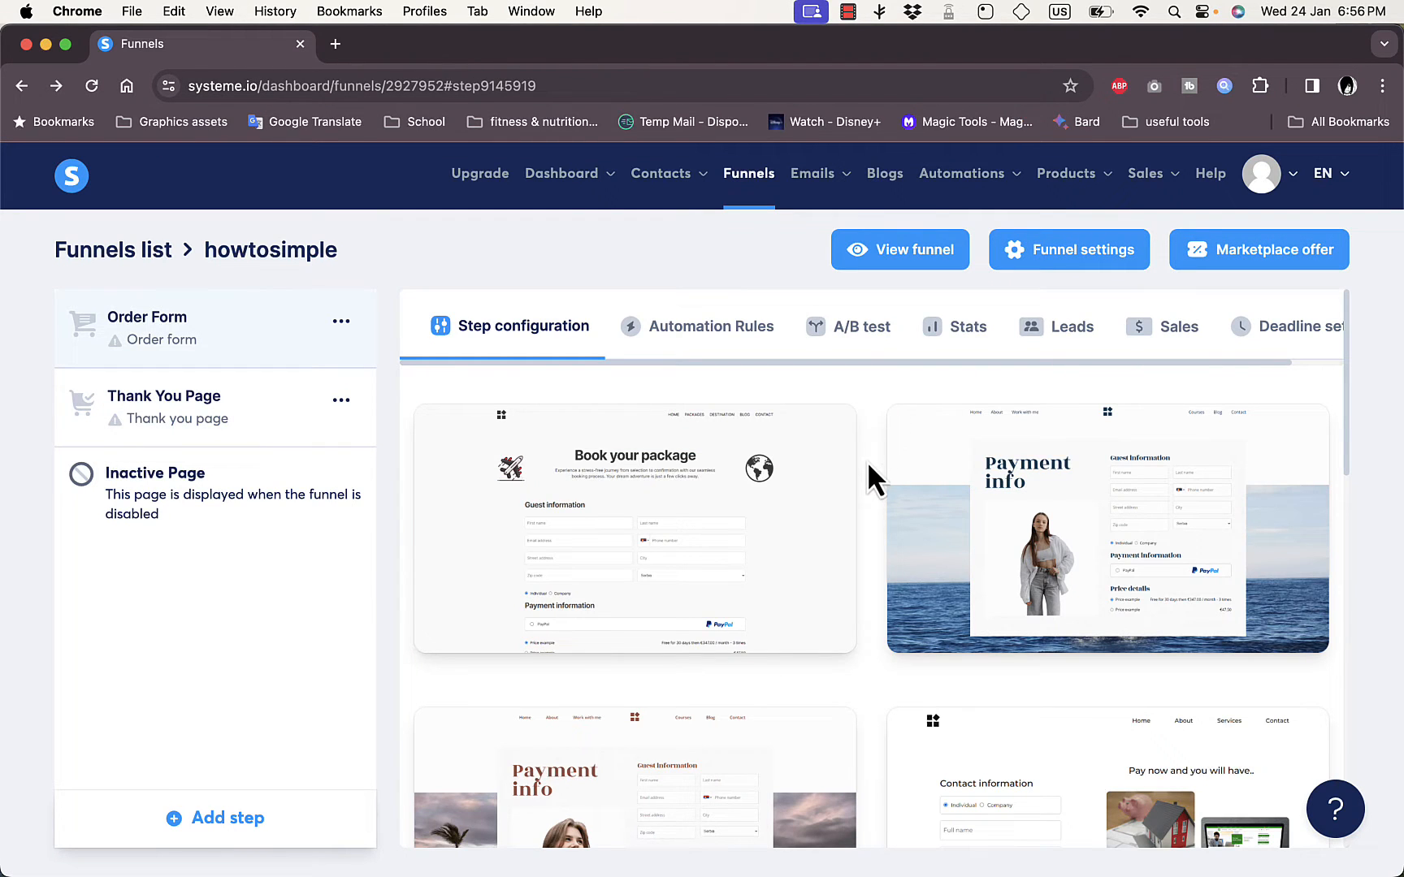
pyautogui.scroll(-5, 866, 479)
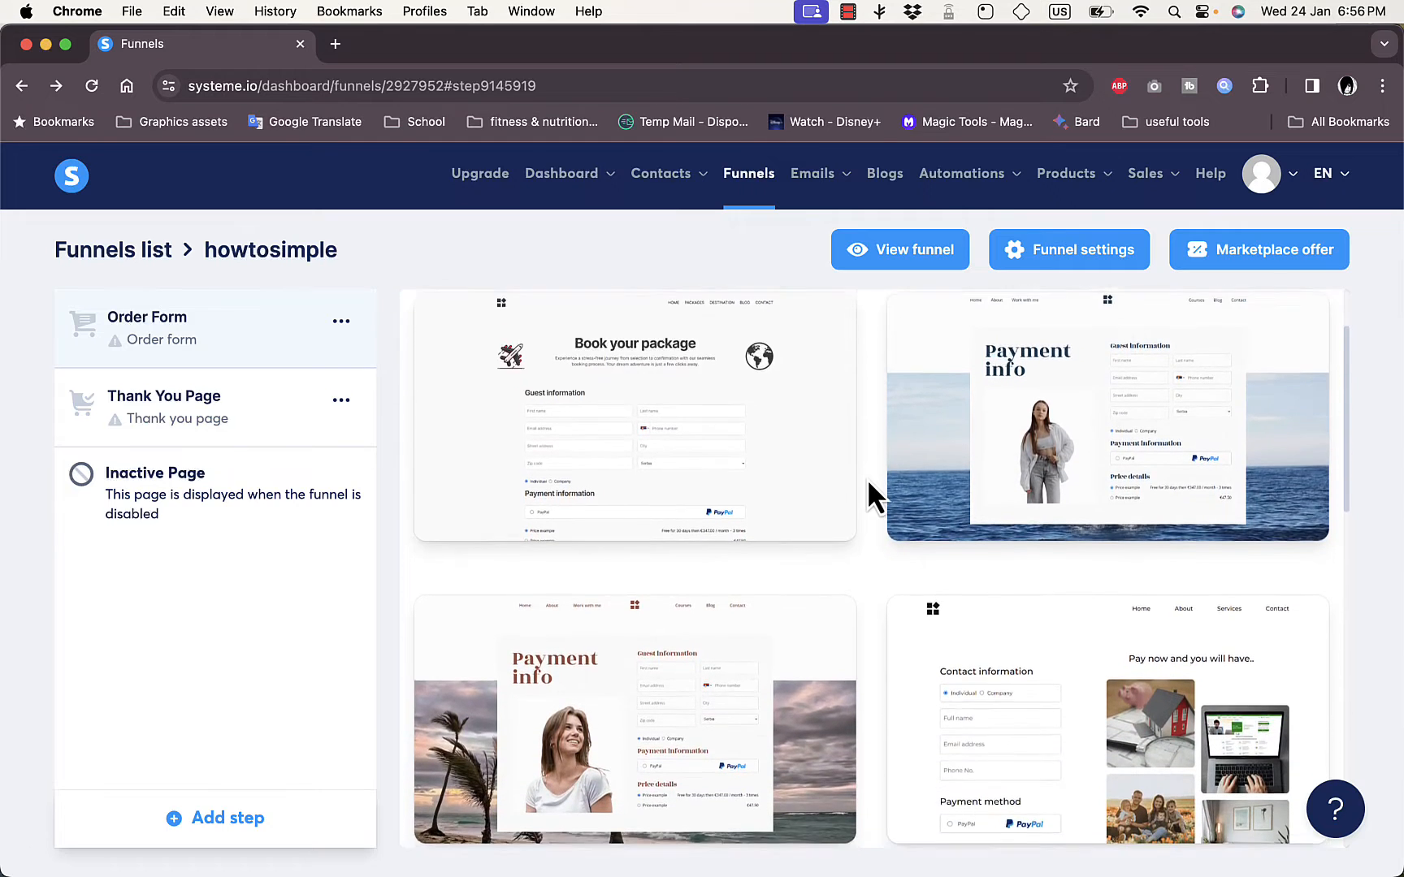
pyautogui.scroll(-1, 869, 496)
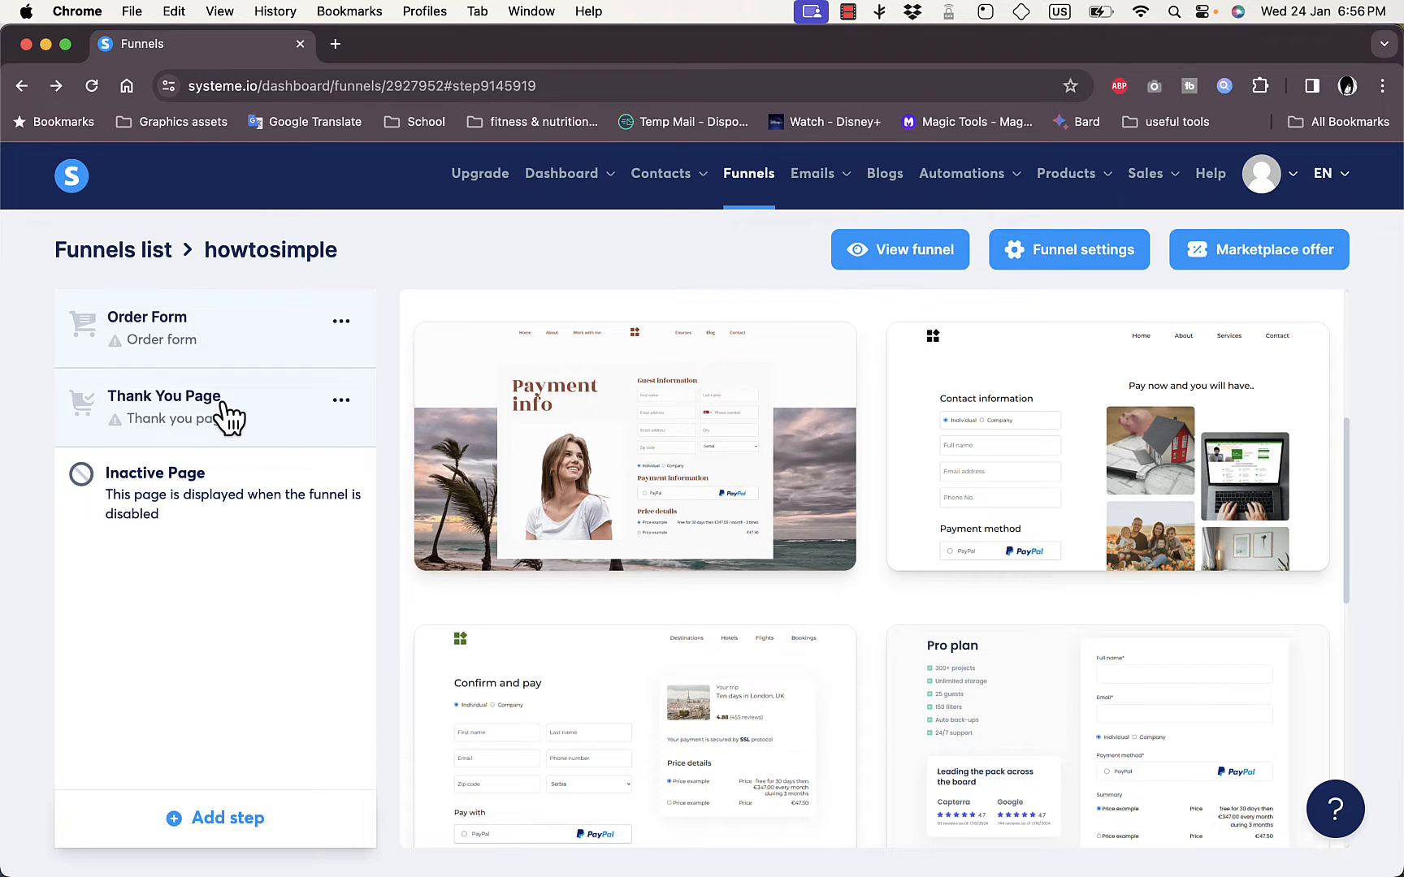
# Examine the page templates available for the funnel's Thank You Page step
pyautogui.click(230, 418)
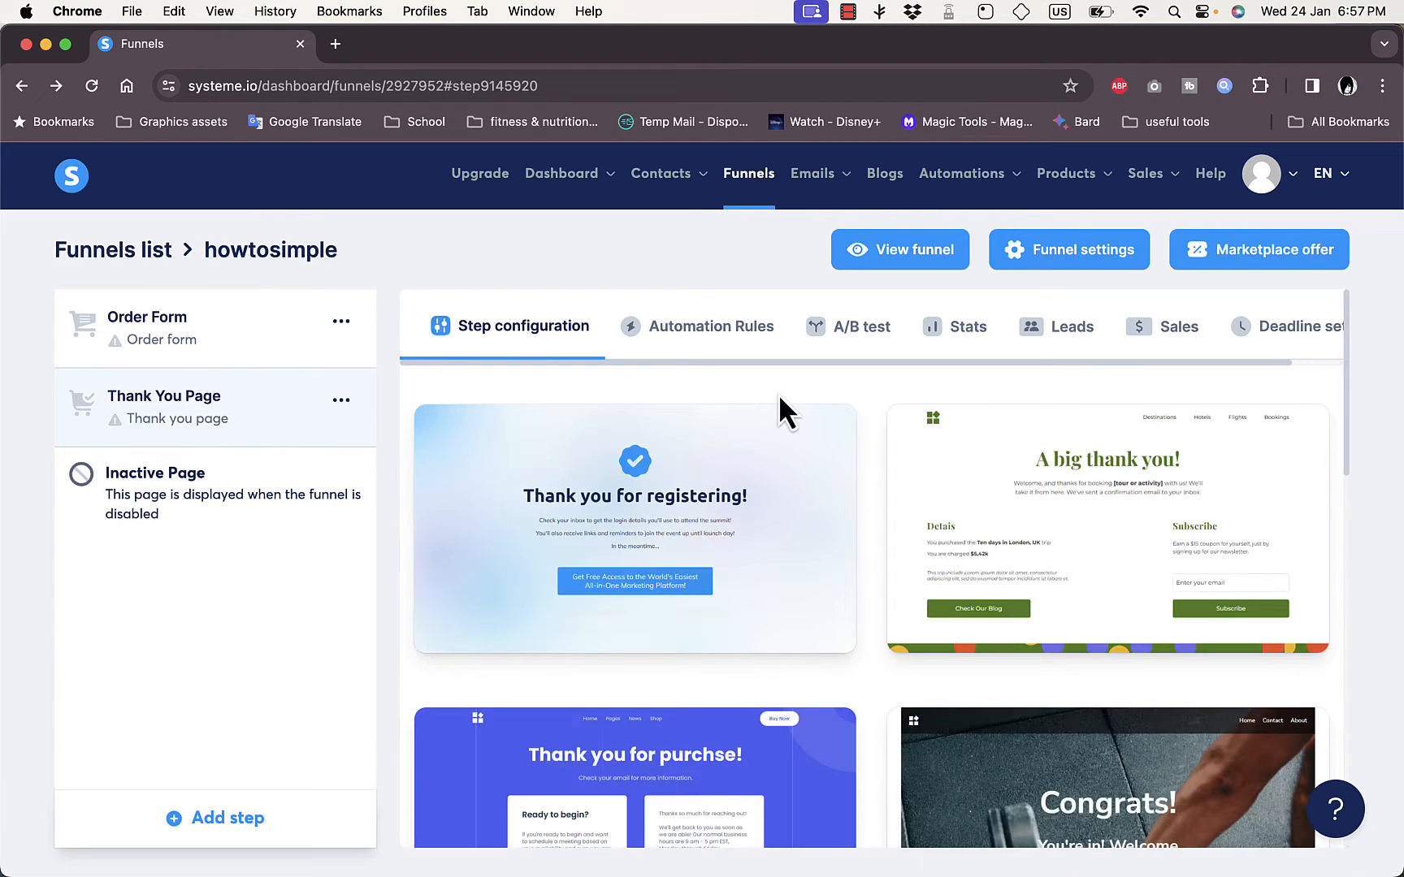
pyautogui.scroll(-2, 866, 456)
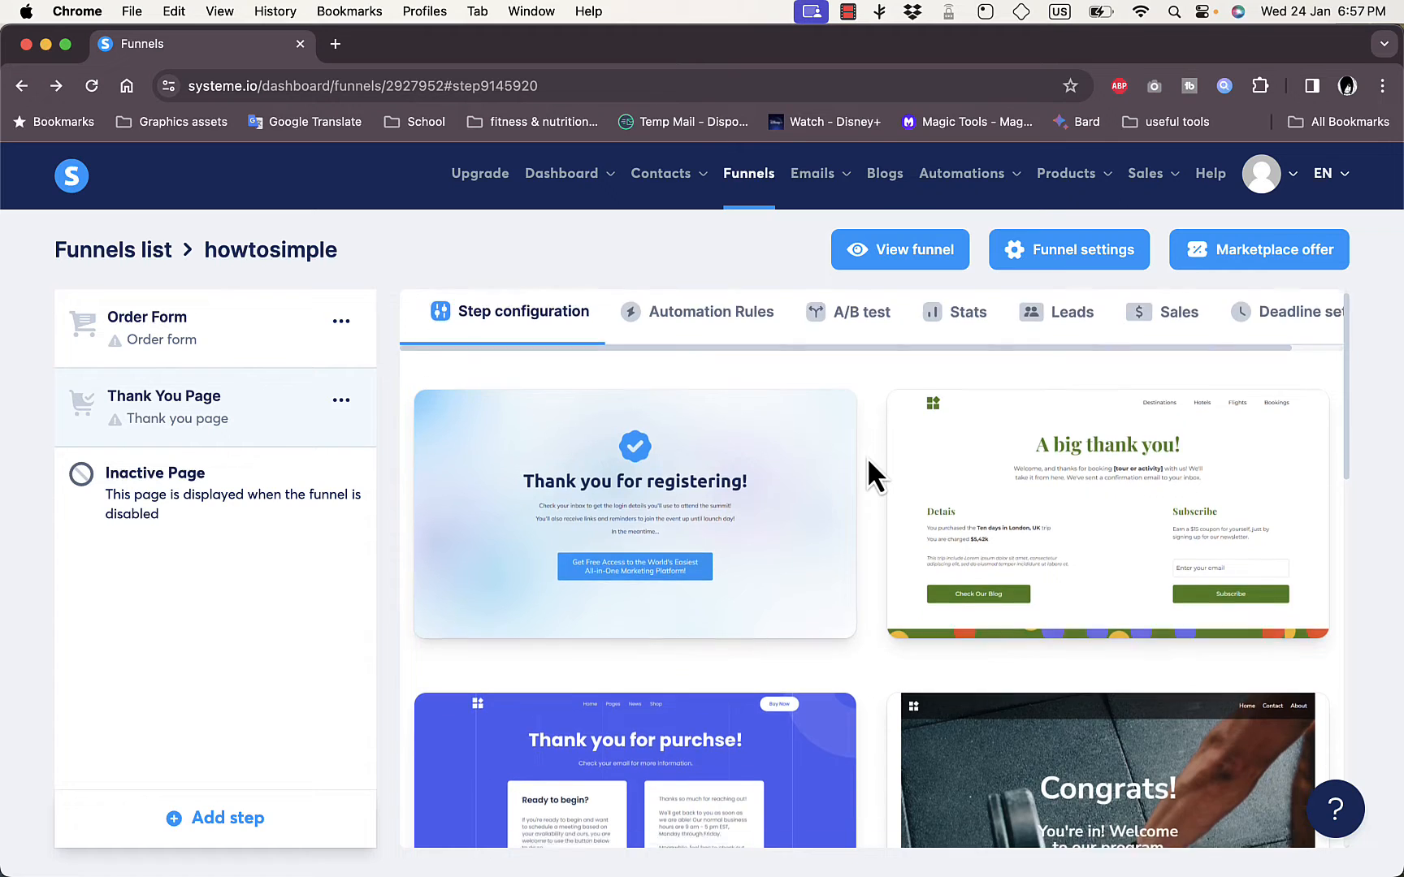
pyautogui.scroll(2, 866, 457)
pyautogui.moveTo(613, 499)
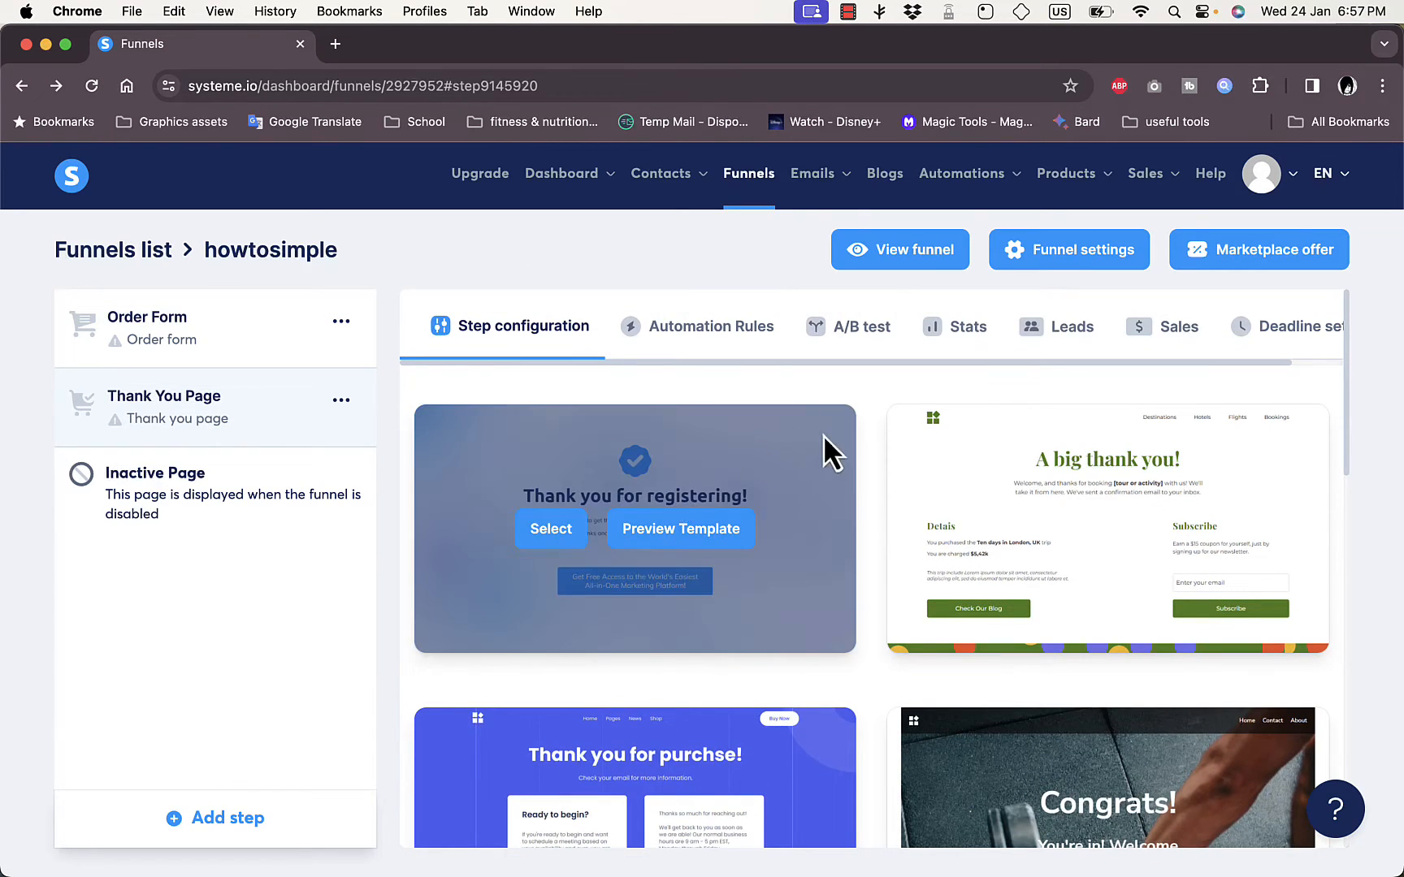
pyautogui.scroll(-2, 871, 499)
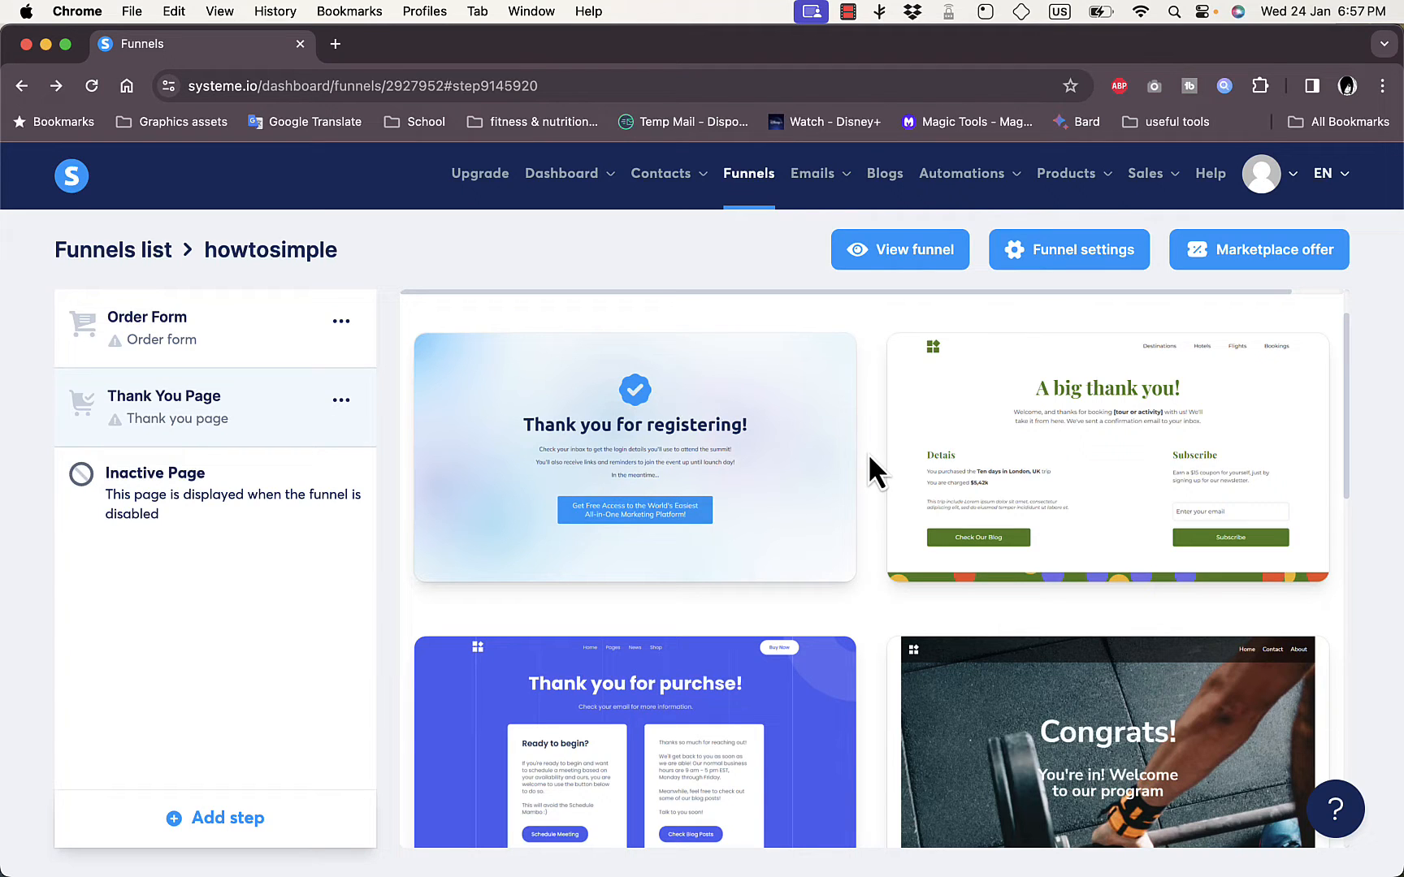
pyautogui.scroll(-5, 868, 454)
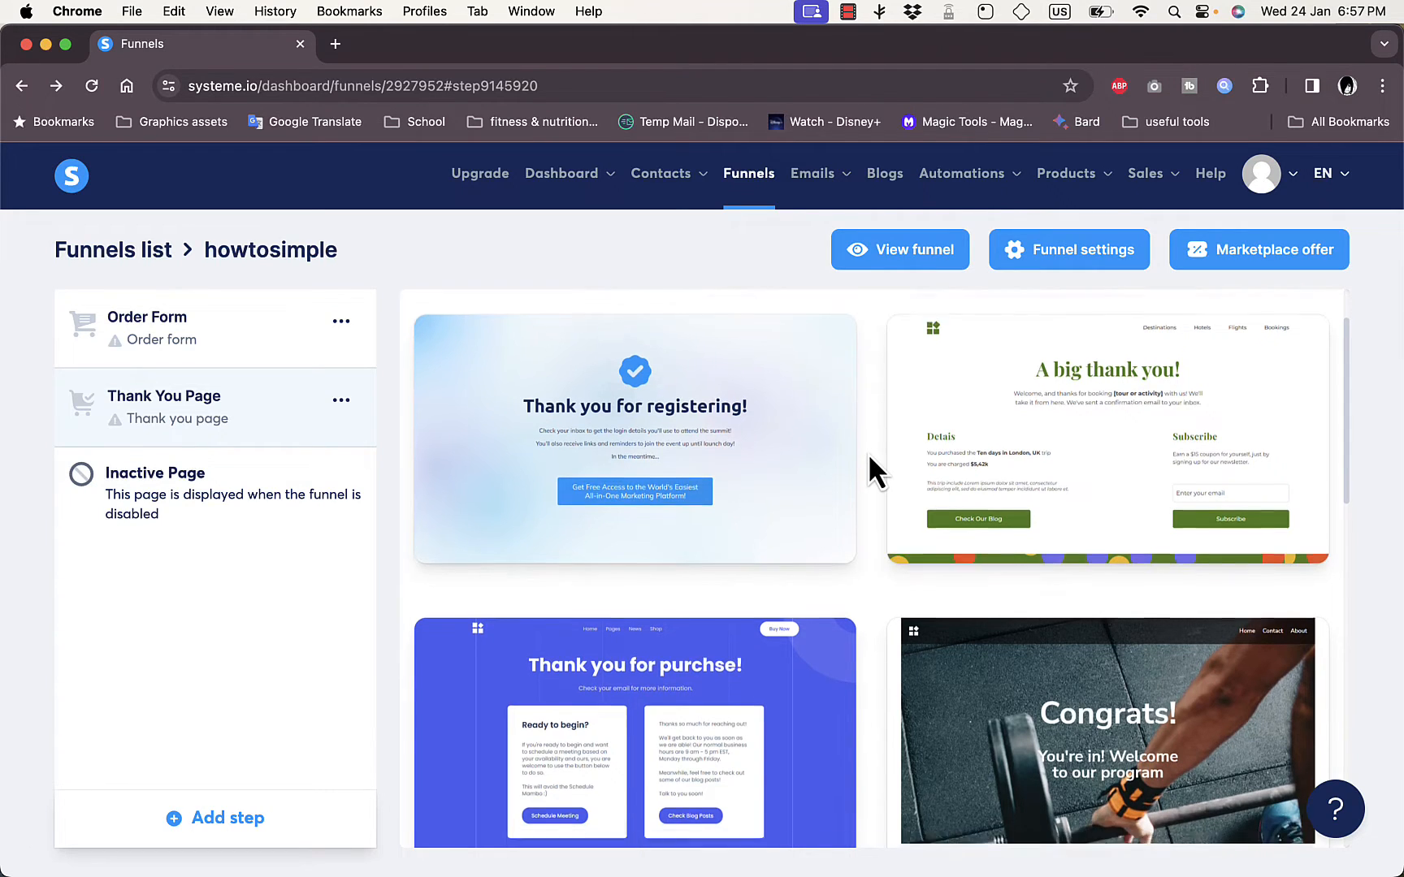
pyautogui.scroll(-3, 868, 453)
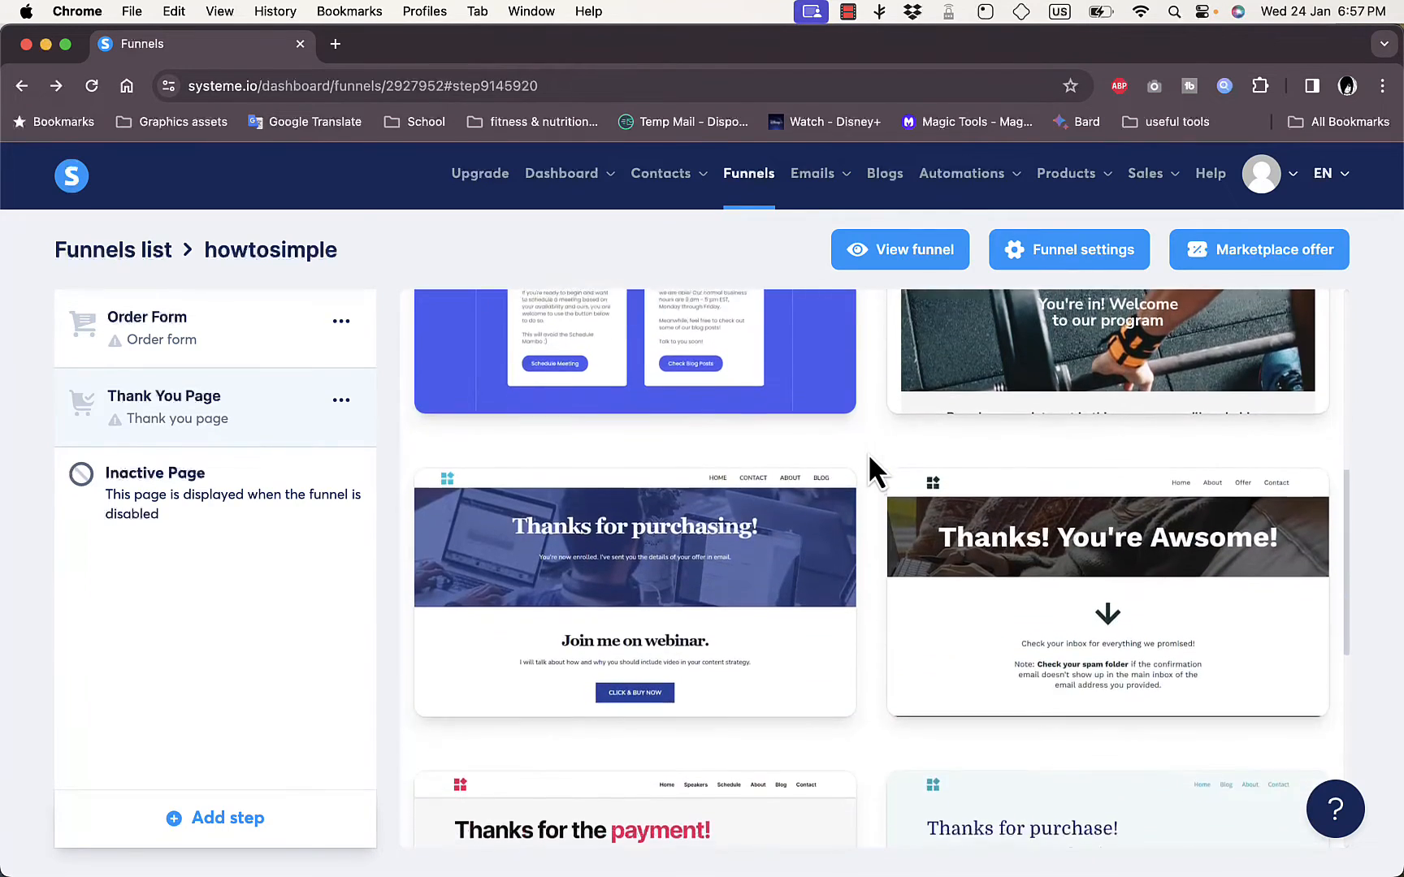
pyautogui.scroll(8, 868, 453)
# Return to the Order Form step, show 30 templates per page, and browse through the whole list
pyautogui.click(145, 325)
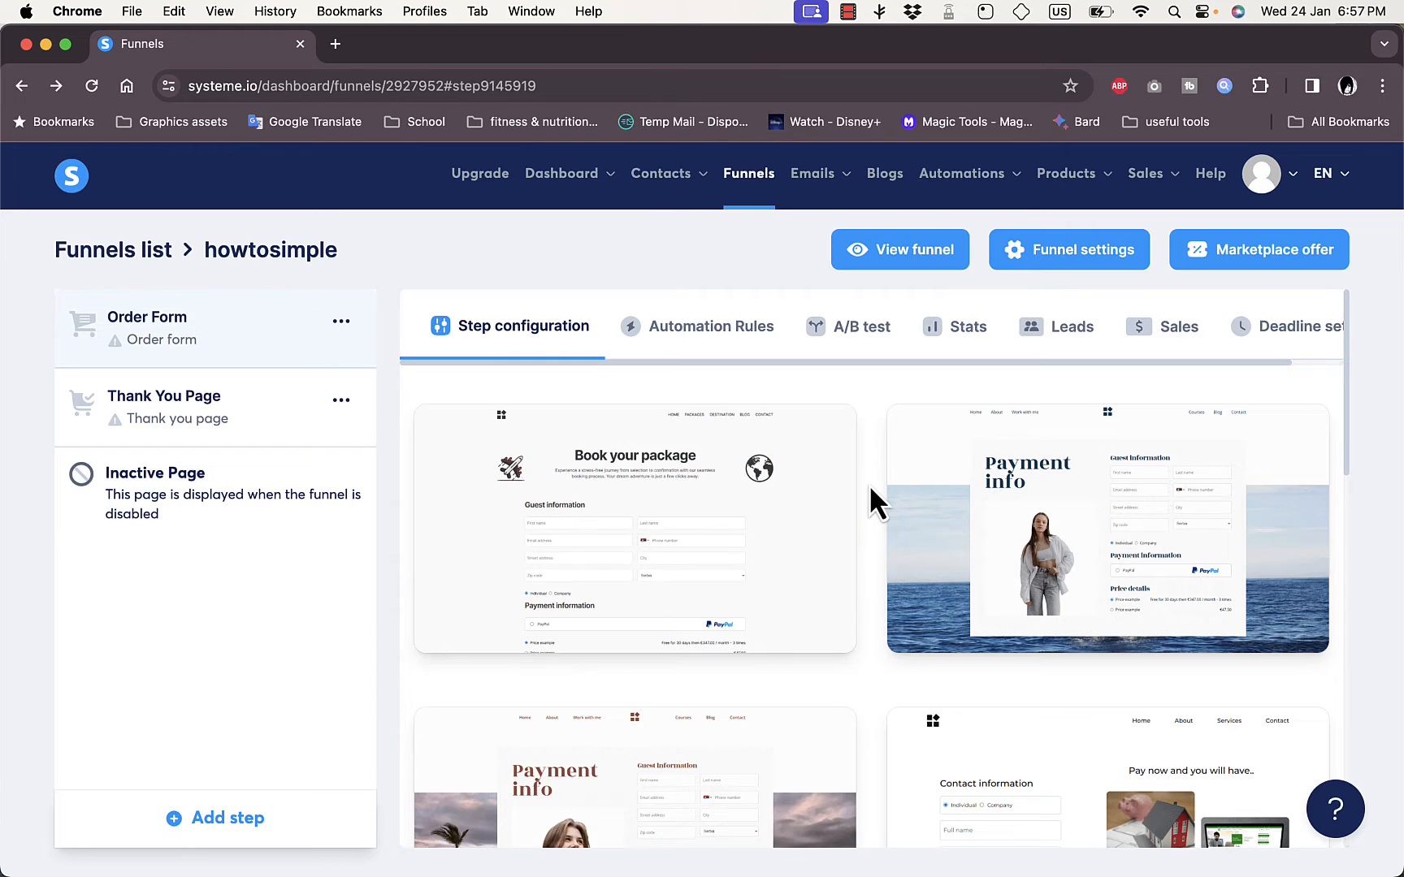
pyautogui.scroll(-12, 868, 483)
pyautogui.scroll(-6, 868, 483)
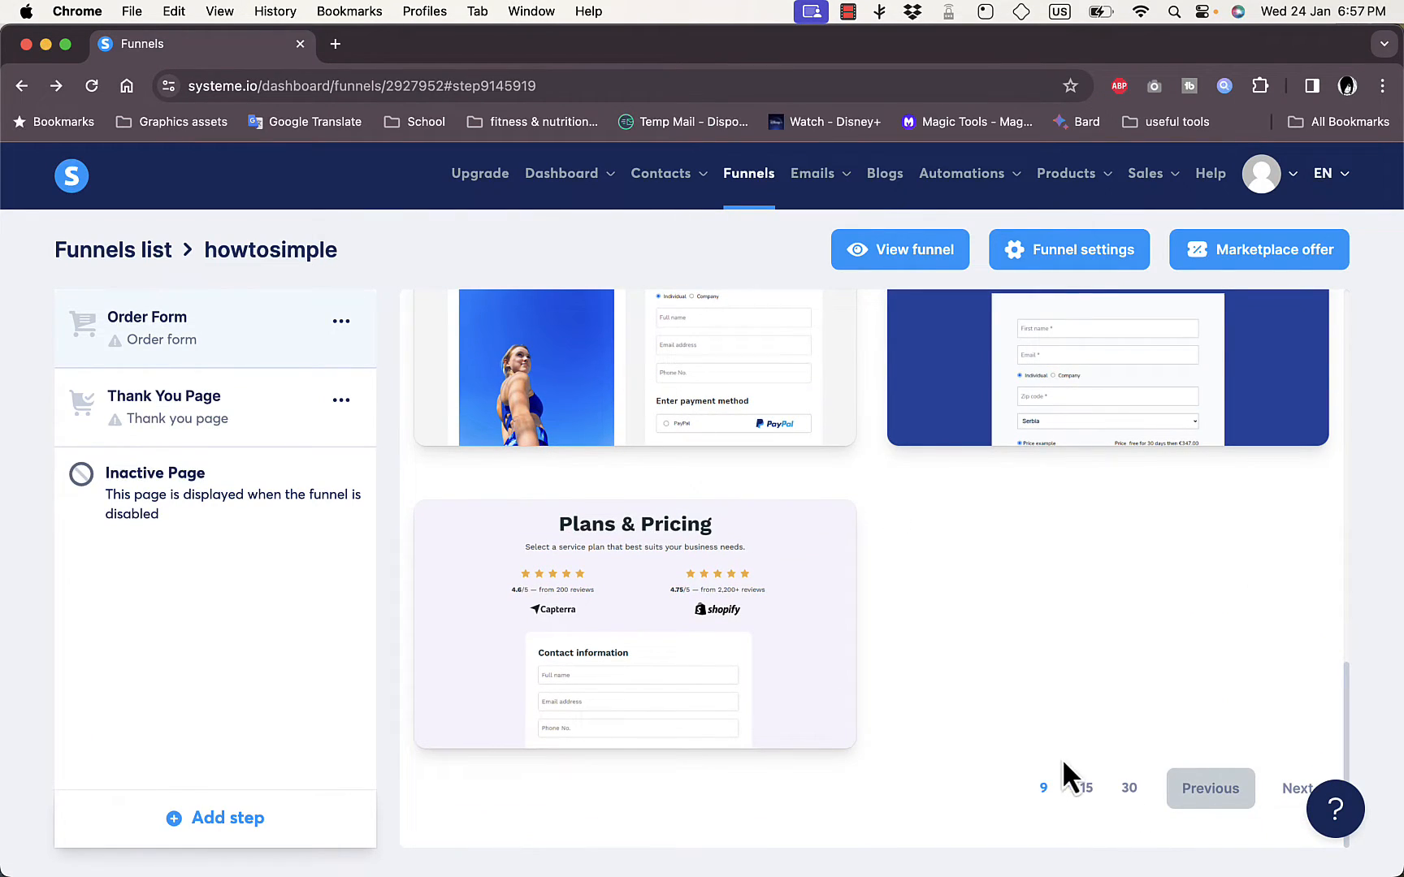
pyautogui.click(1129, 788)
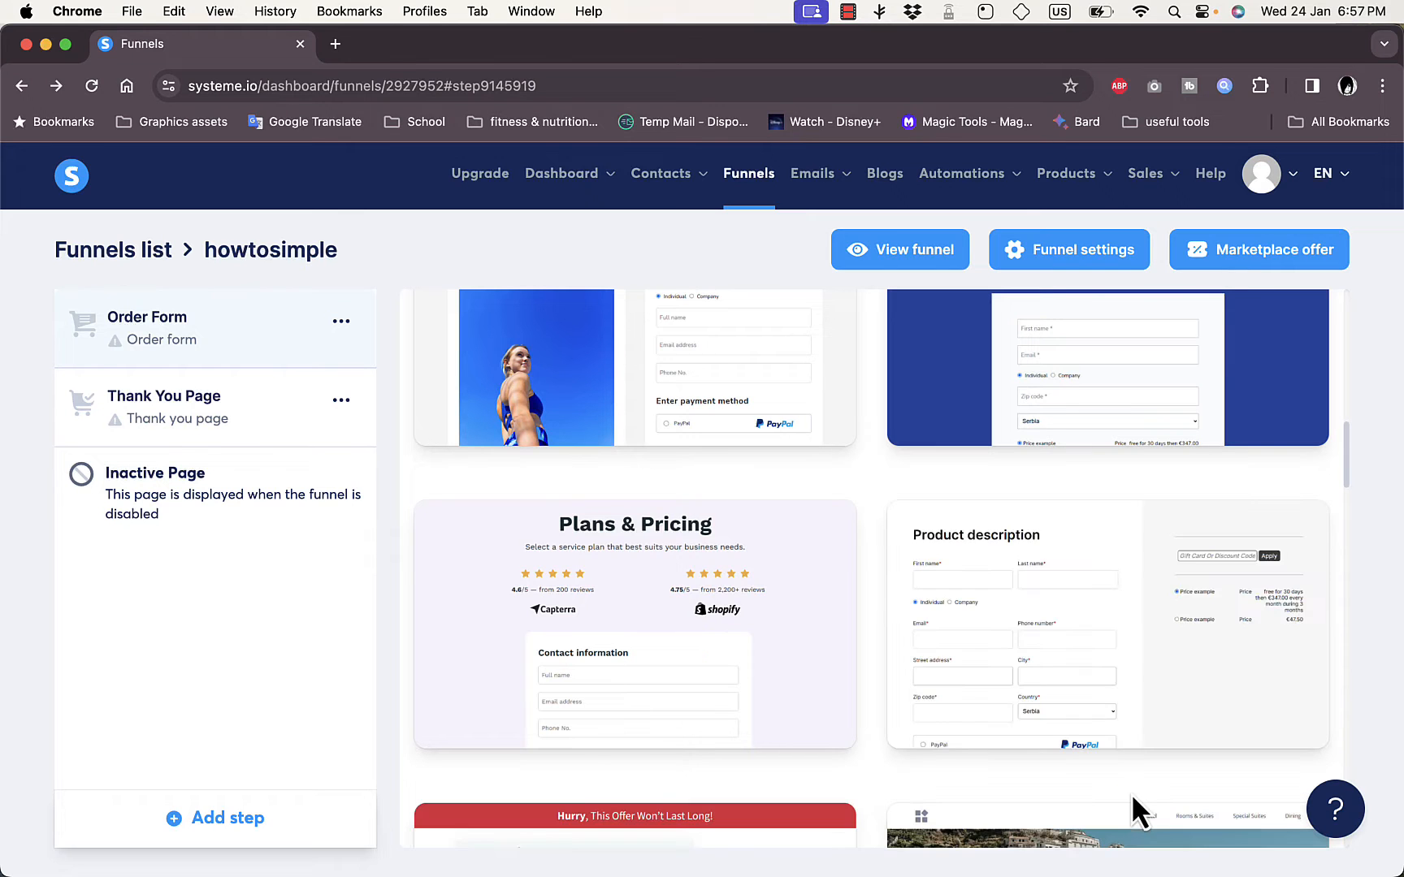
pyautogui.scroll(-3, 892, 625)
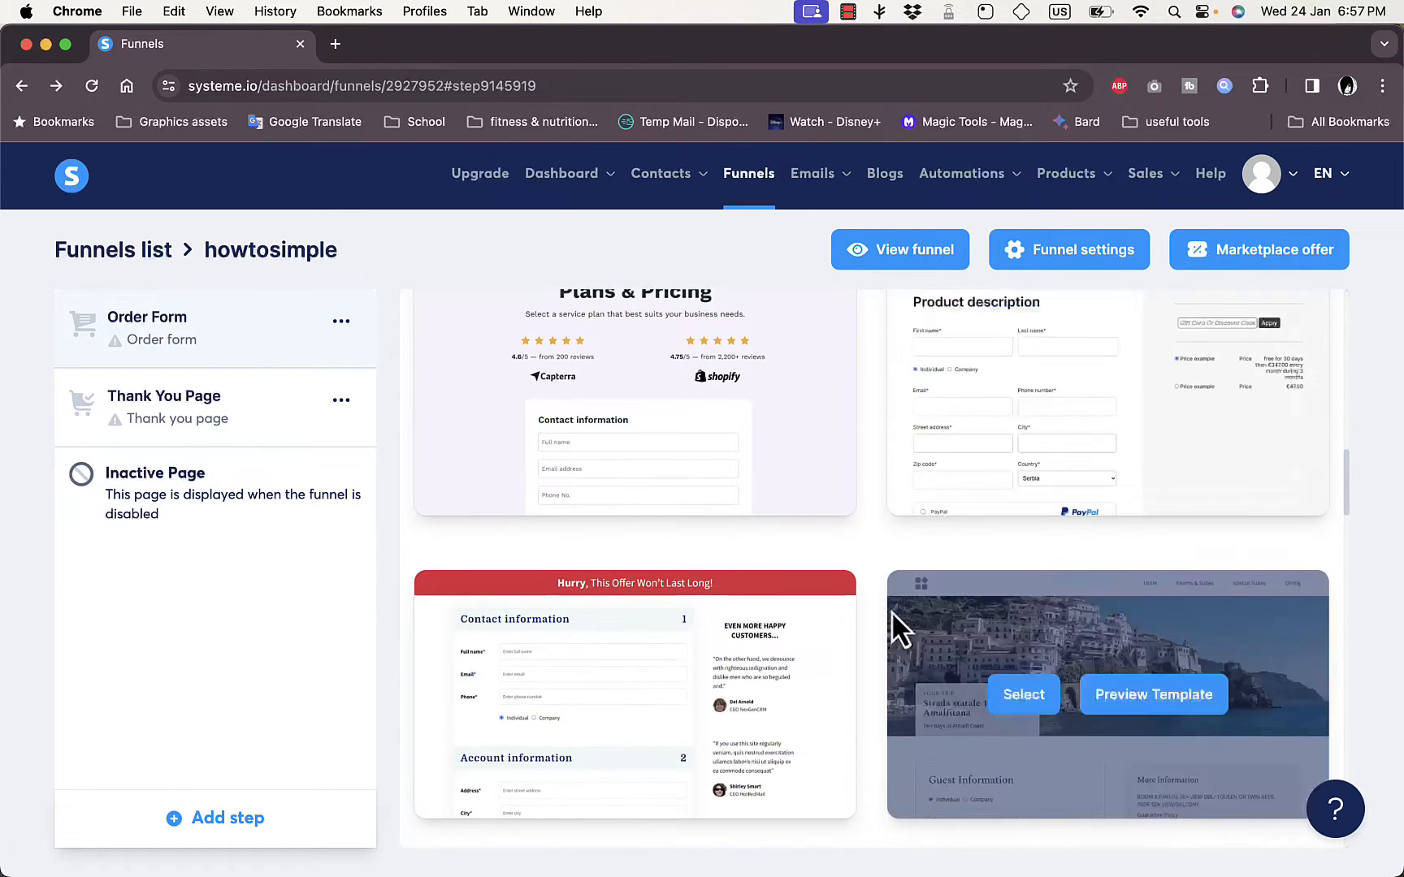
pyautogui.scroll(-7, 866, 601)
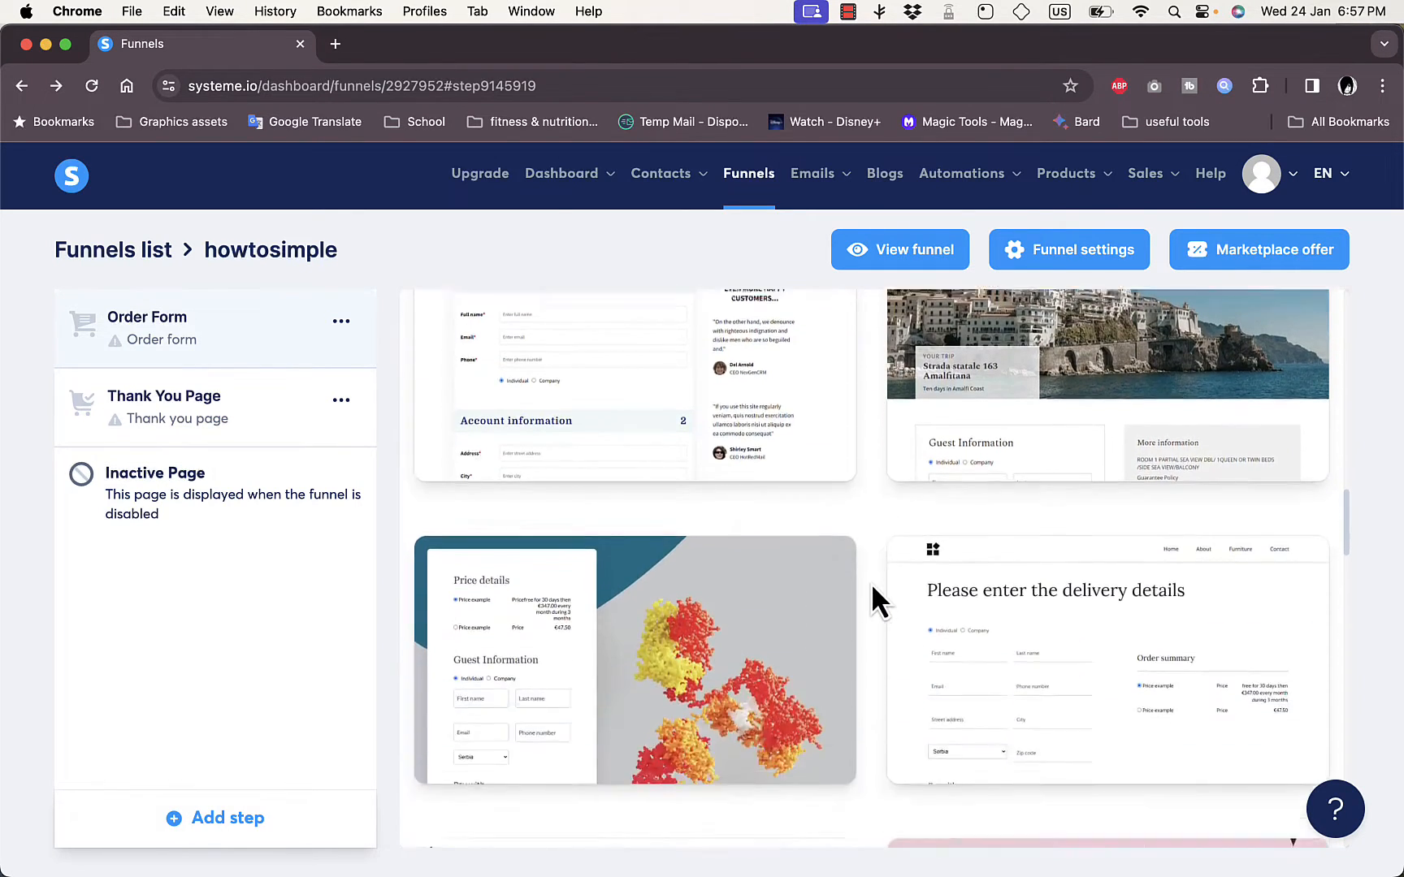
pyautogui.scroll(-6, 874, 601)
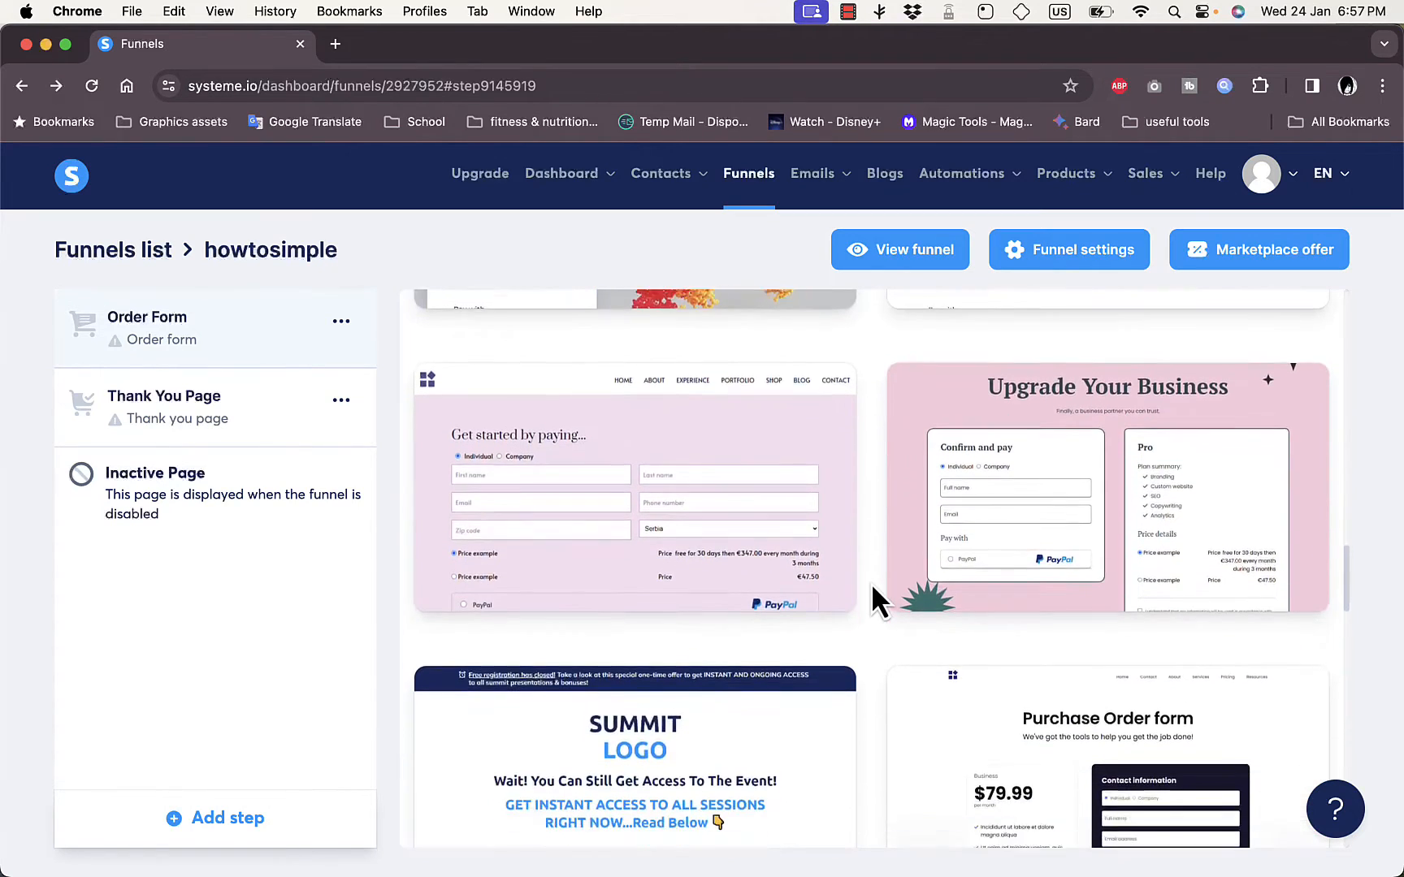
pyautogui.scroll(-4, 872, 586)
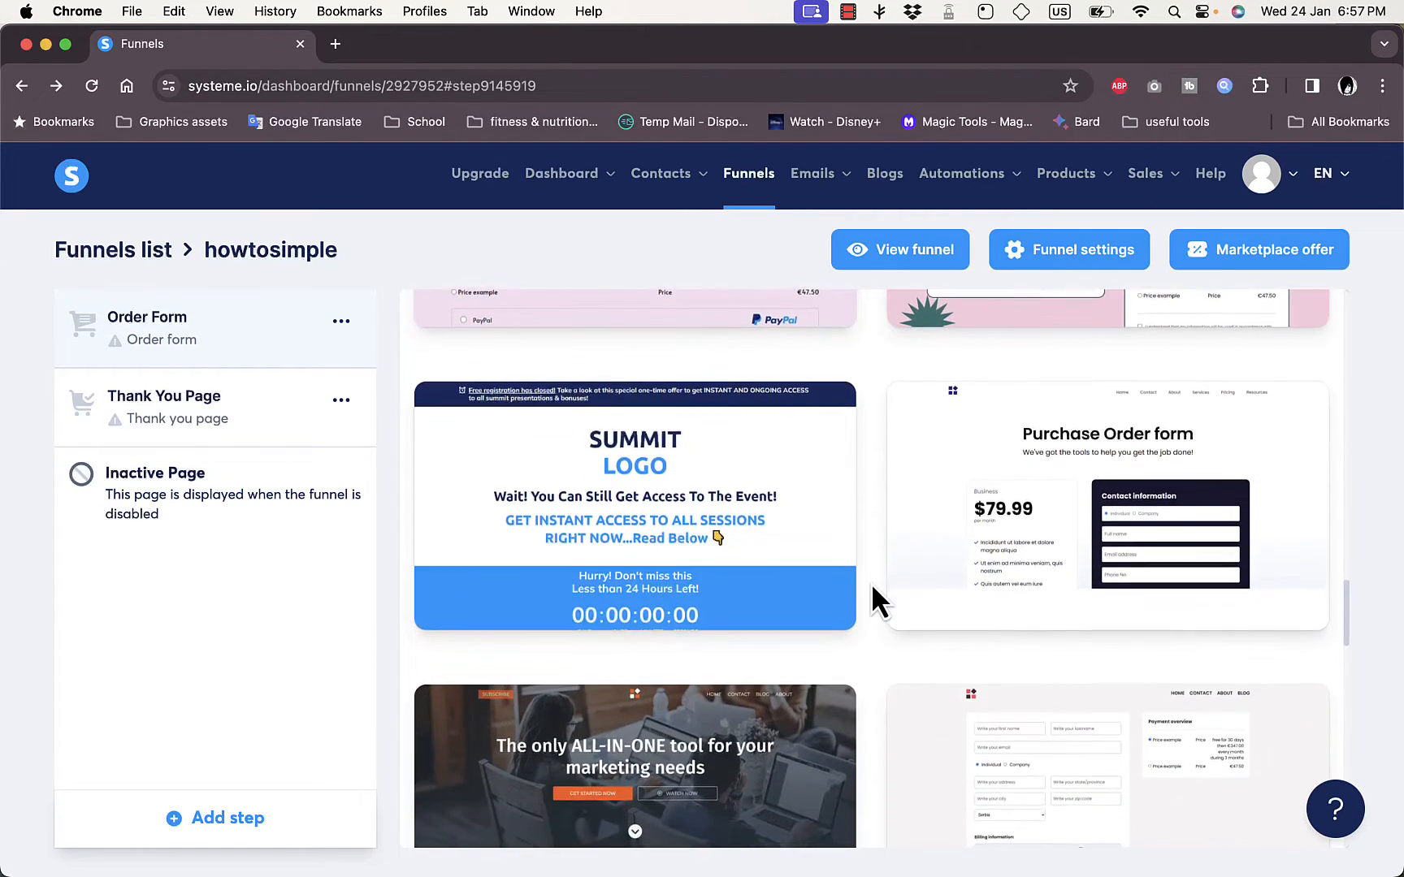
pyautogui.scroll(-11, 873, 588)
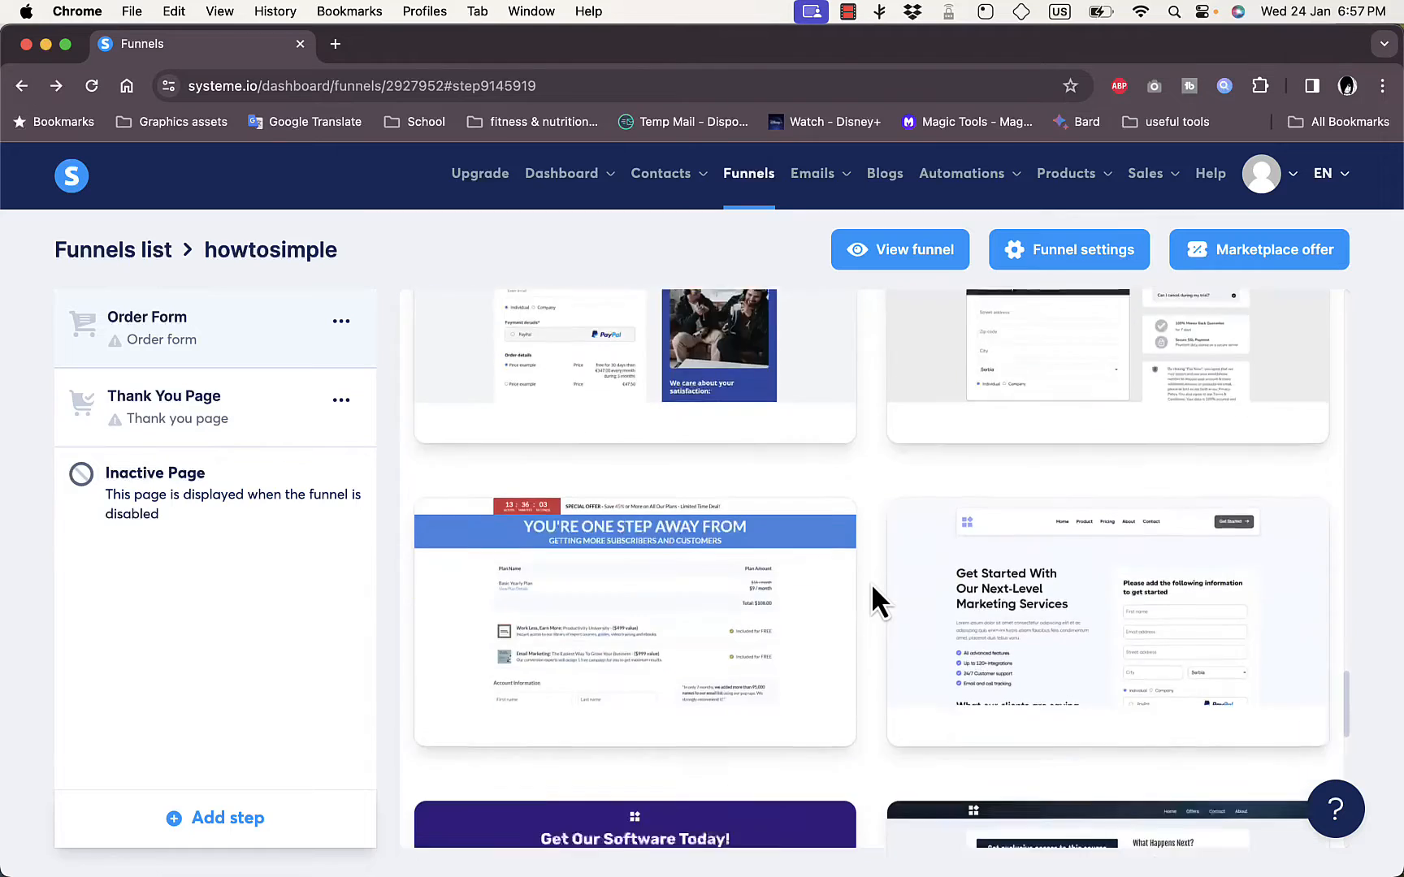
pyautogui.scroll(-9, 874, 601)
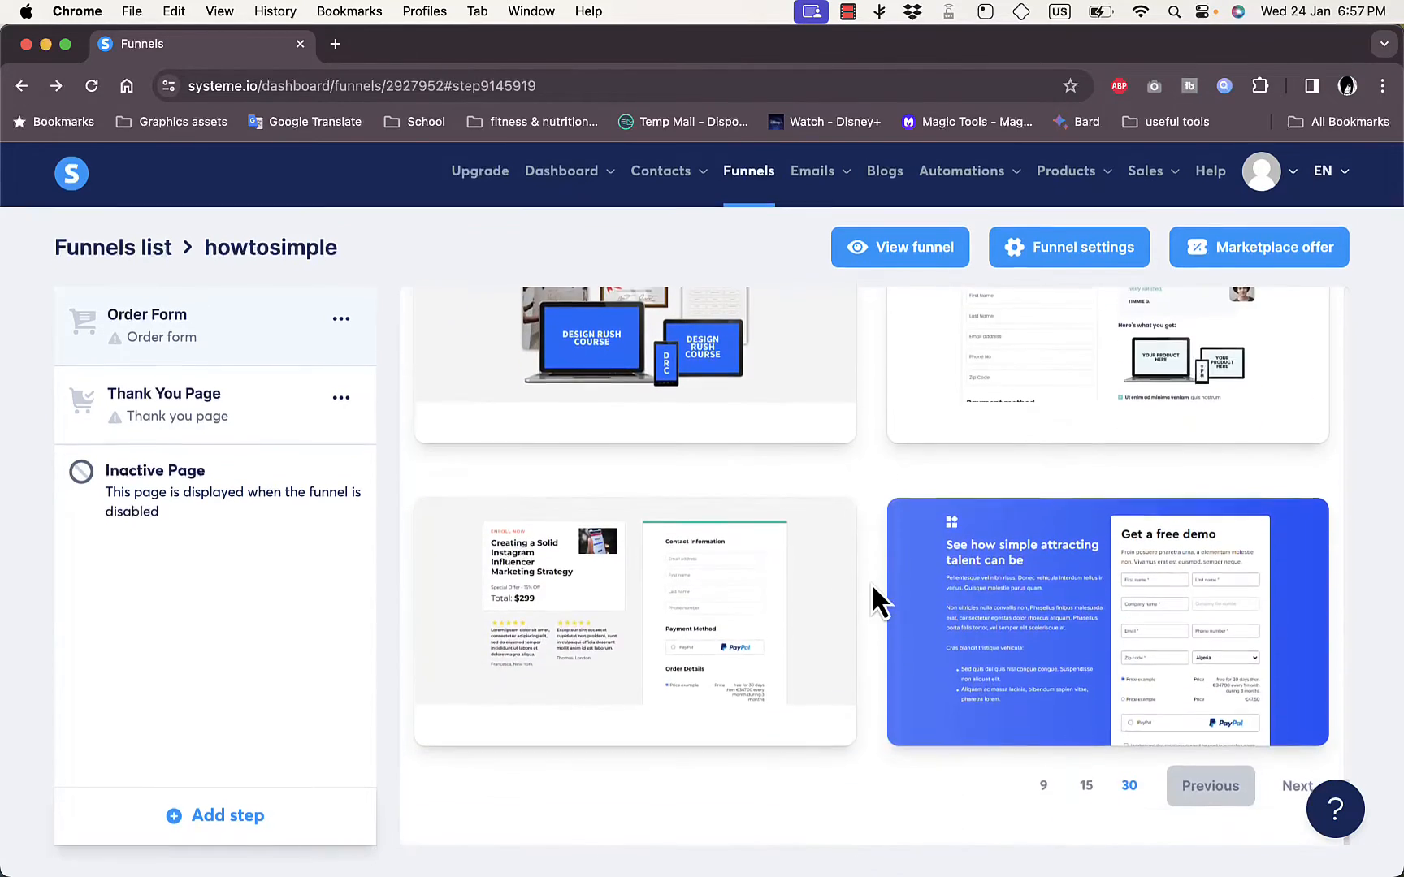
# Select the template headed "Get exclusive access to this course valued at $497 For only $99" for the Order Form step
pyautogui.scroll(7, 871, 582)
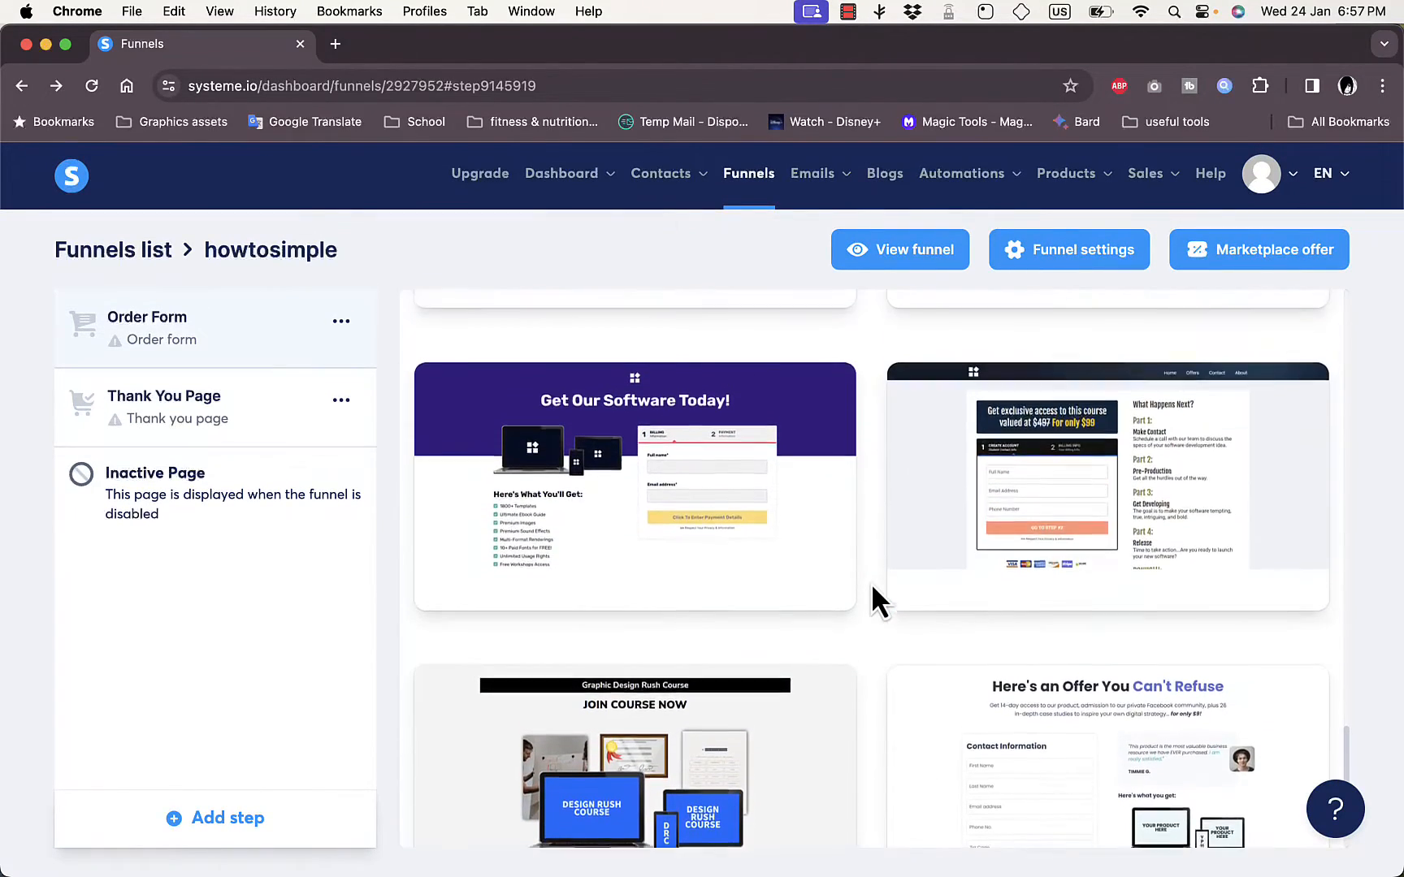
pyautogui.moveTo(1056, 524)
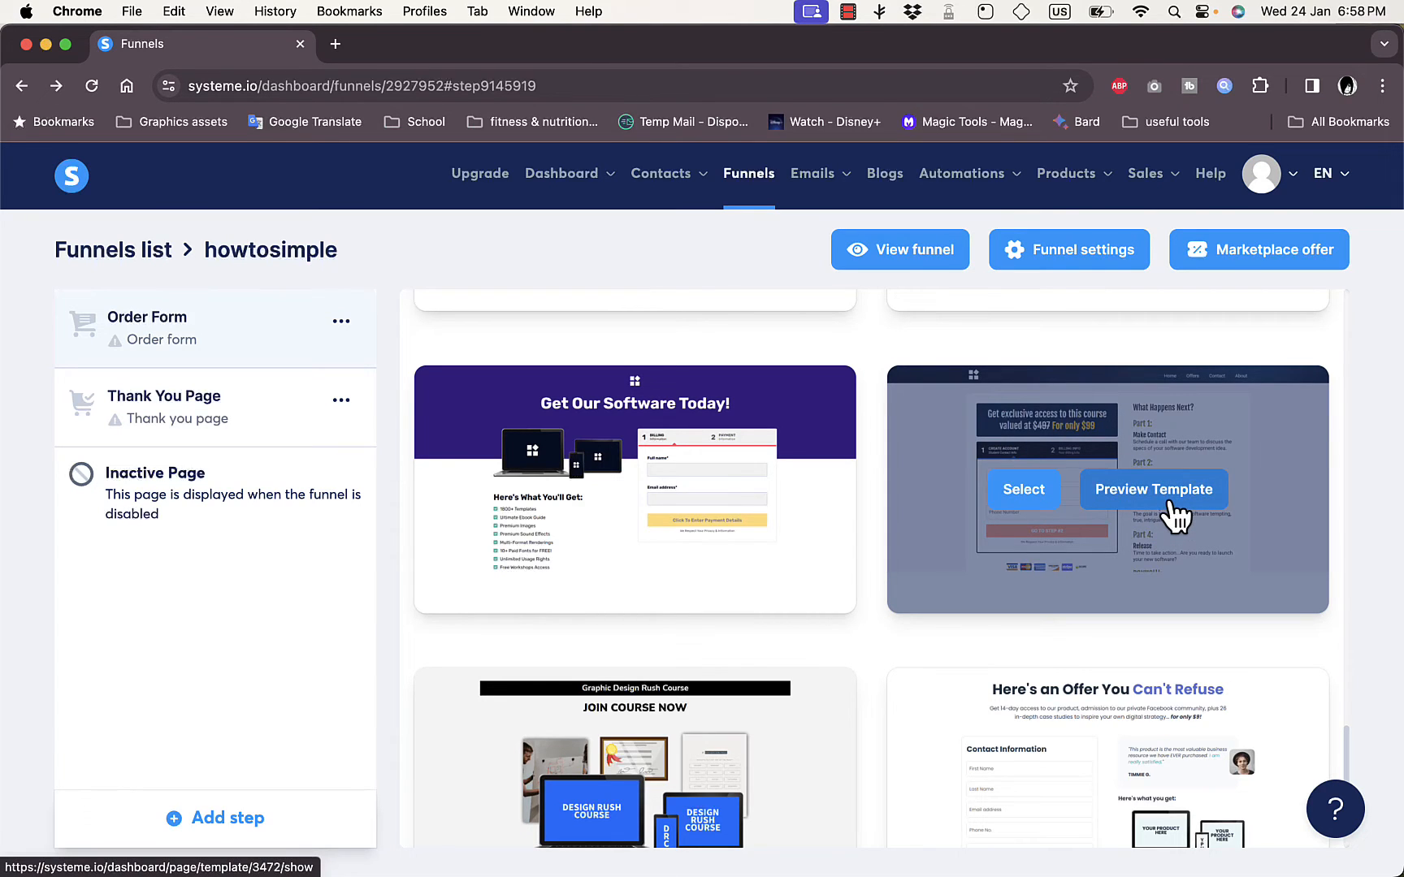
pyautogui.click(1033, 500)
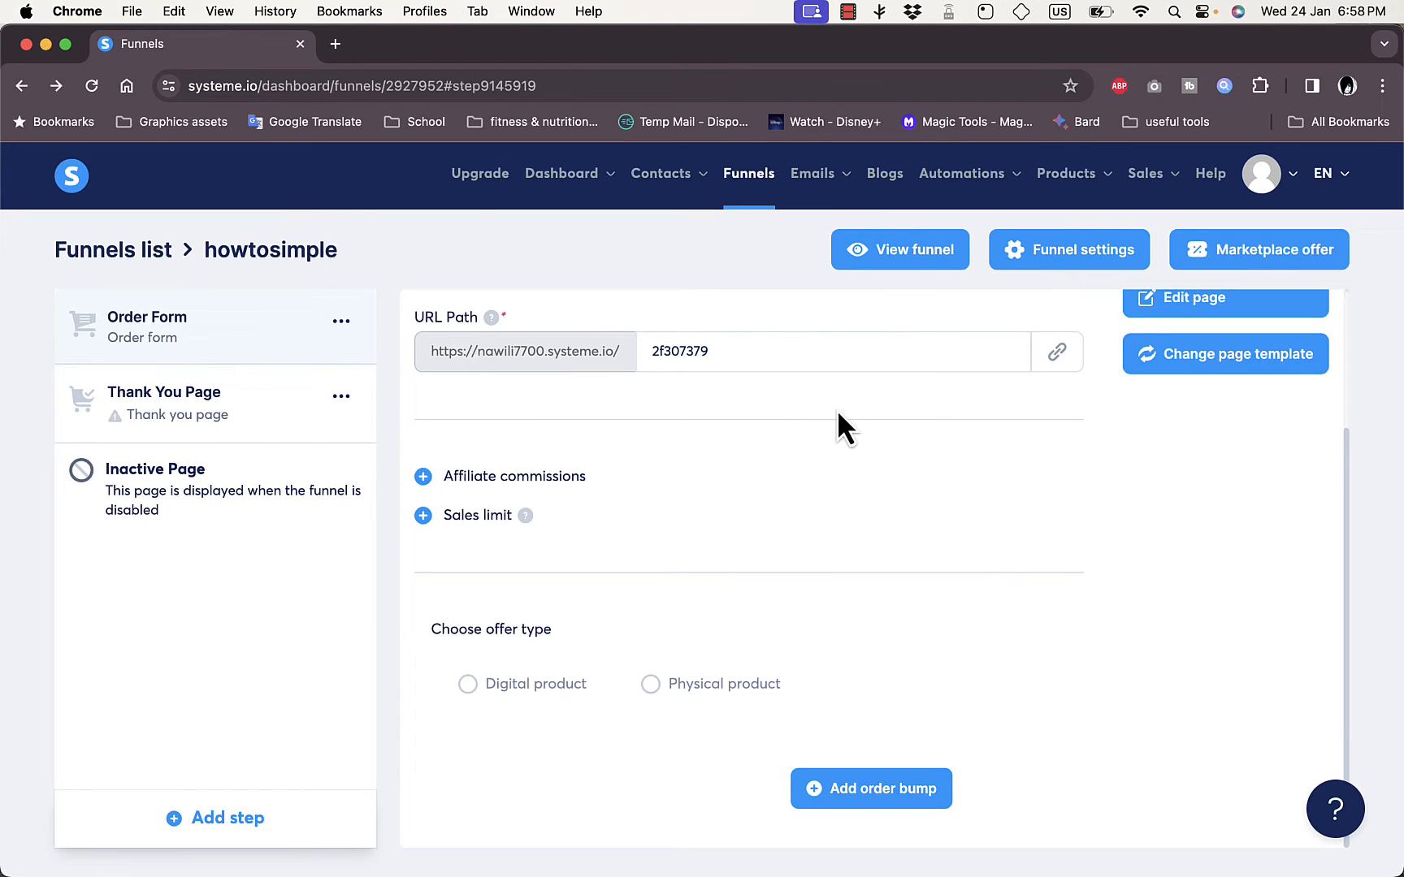
# Rename the Order Form step to "test digital product"
pyautogui.scroll(4, 837, 409)
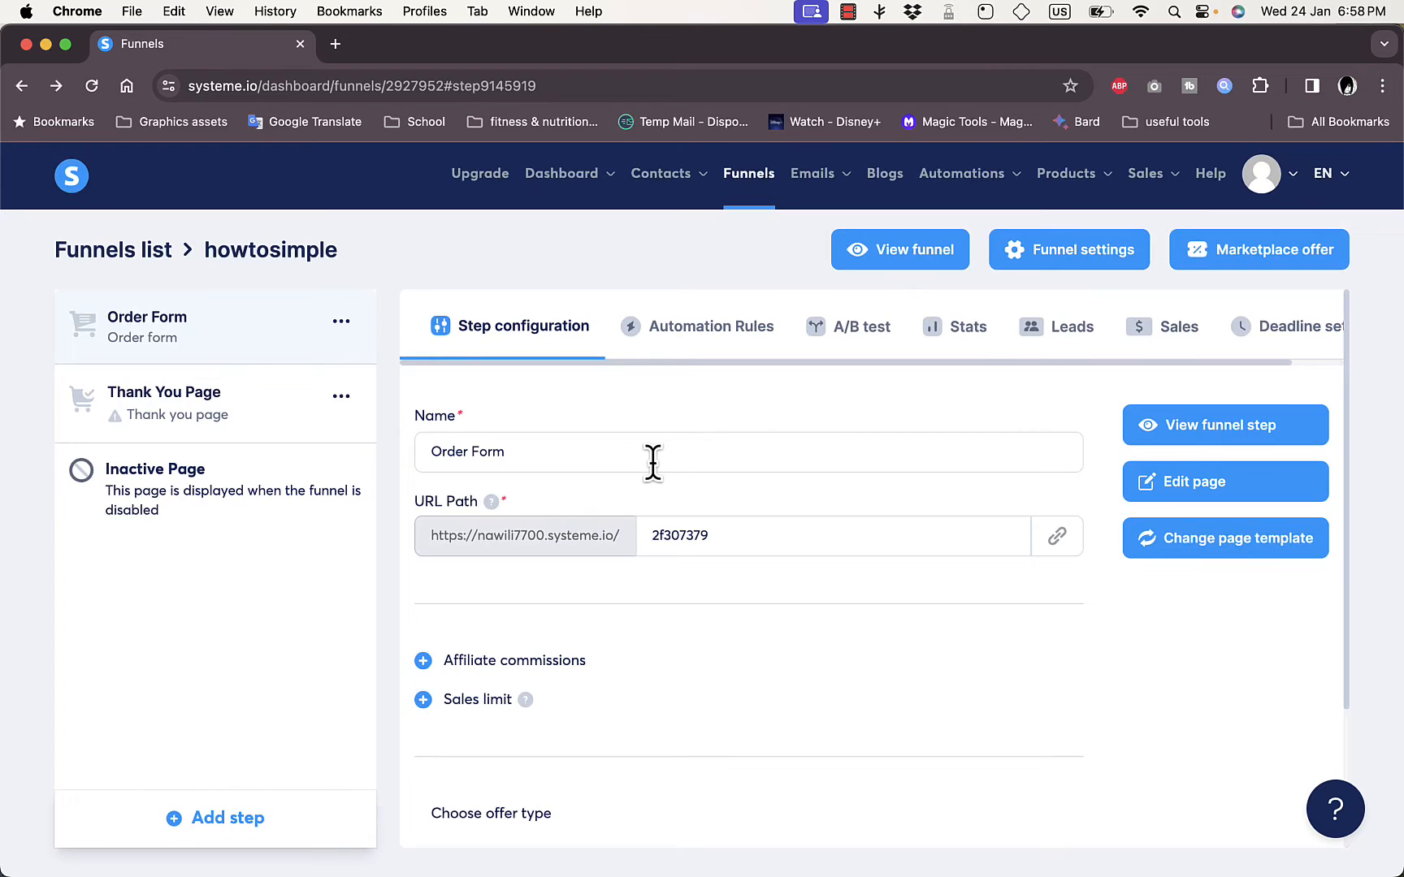
pyautogui.tripleClick(540, 457)
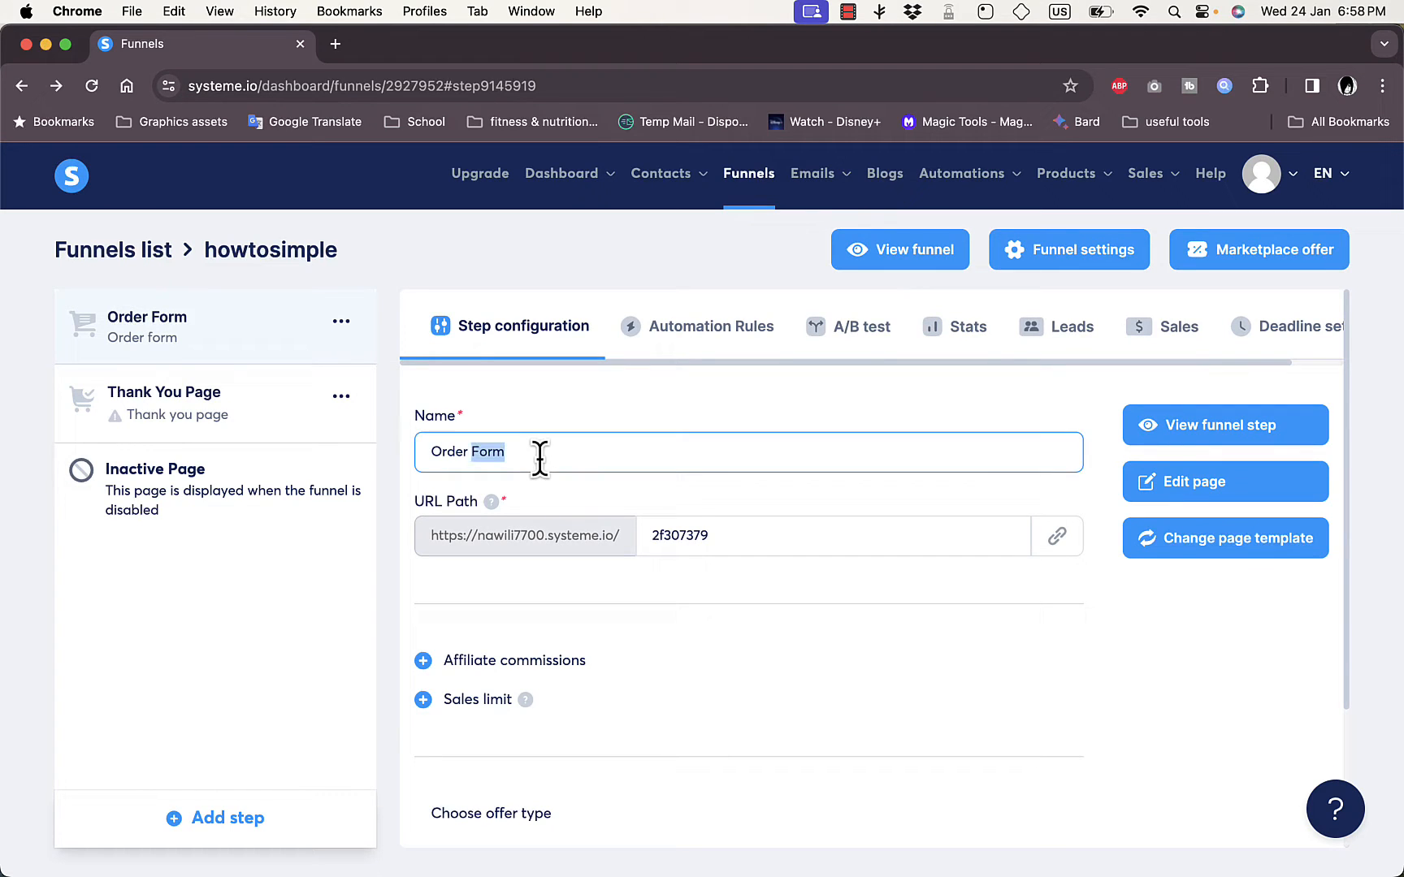
pyautogui.write('test digital product')
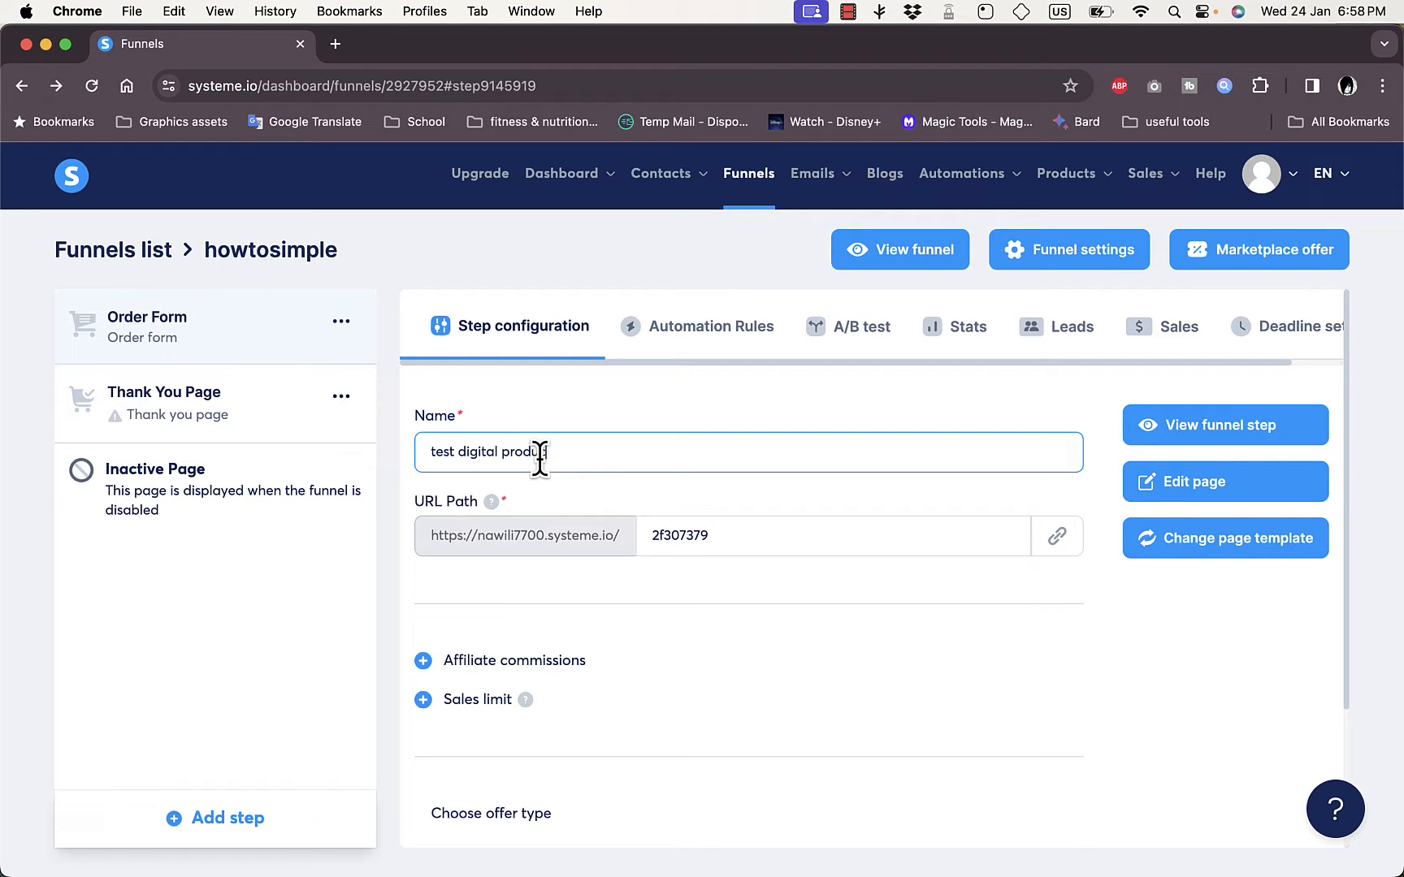
# Try to set the order form step's URL path to "testdigital download"
pyautogui.click(769, 533)
pyautogui.doubleClick(766, 534)
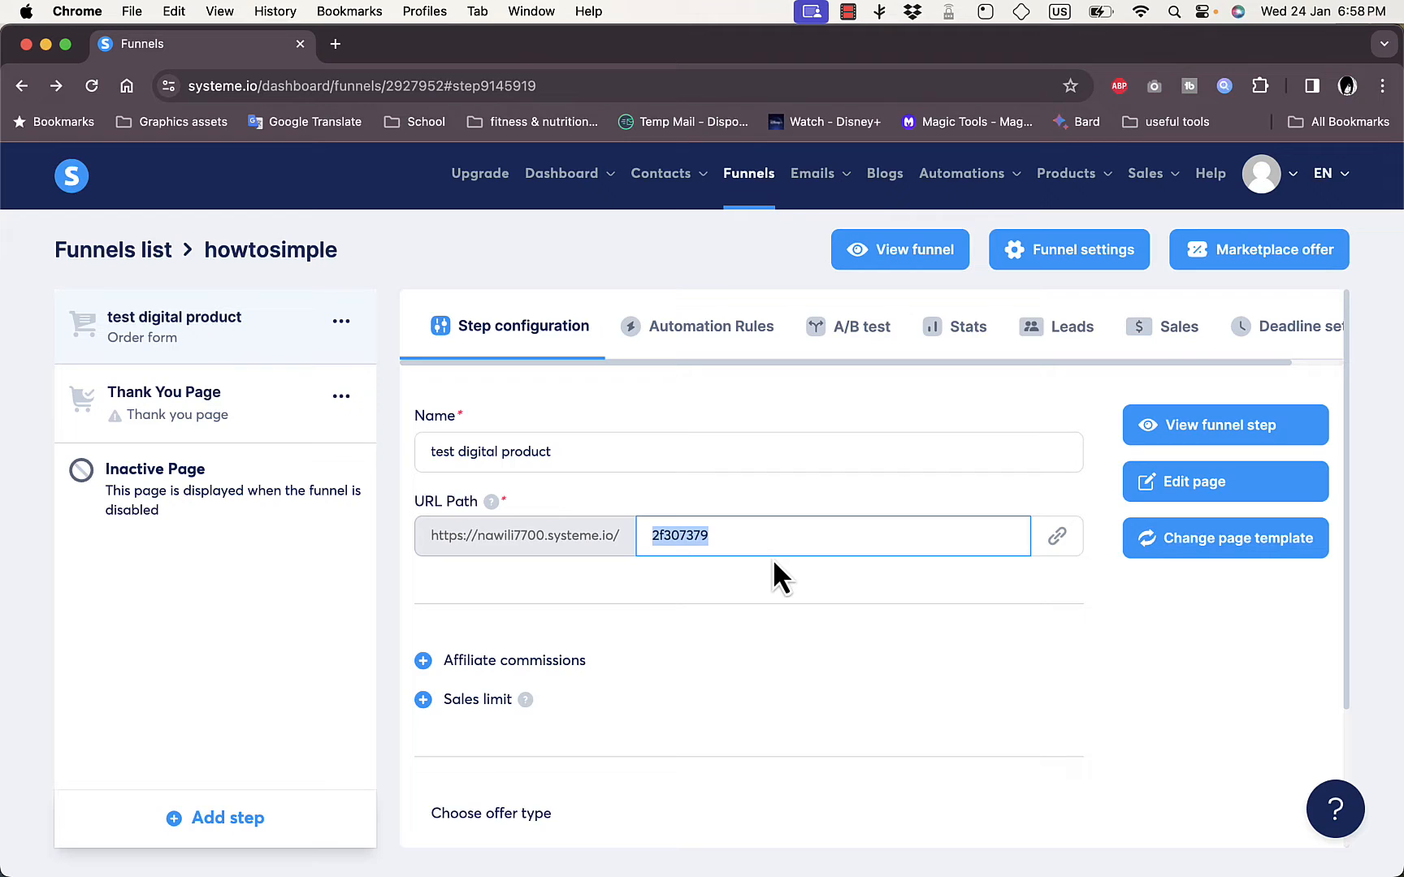
pyautogui.write('test digital download')
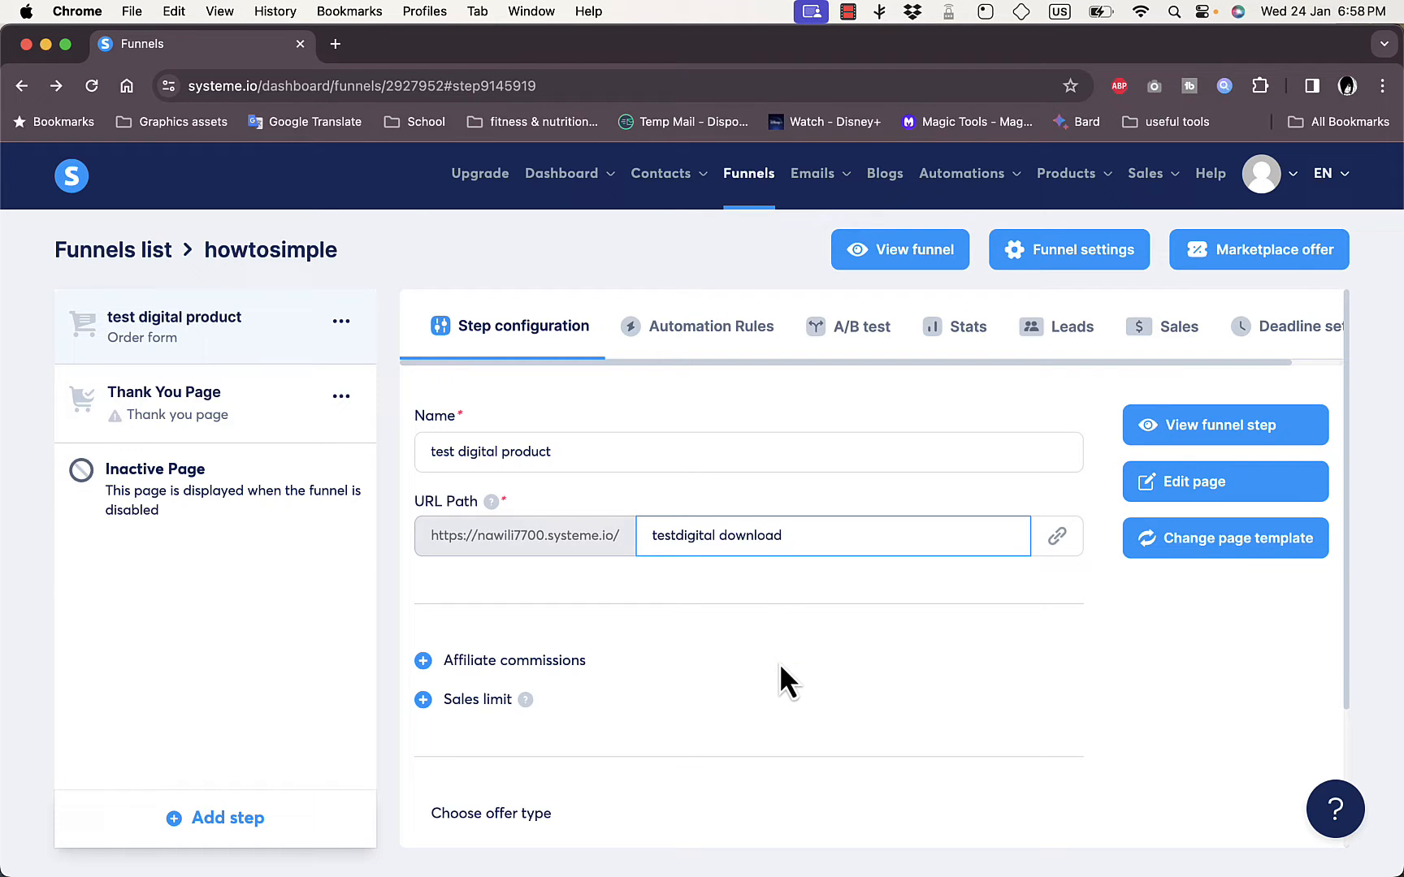
# Choose Digital product as the order form's offer type and view its resource, price plan and coupon options
pyautogui.scroll(-3, 779, 662)
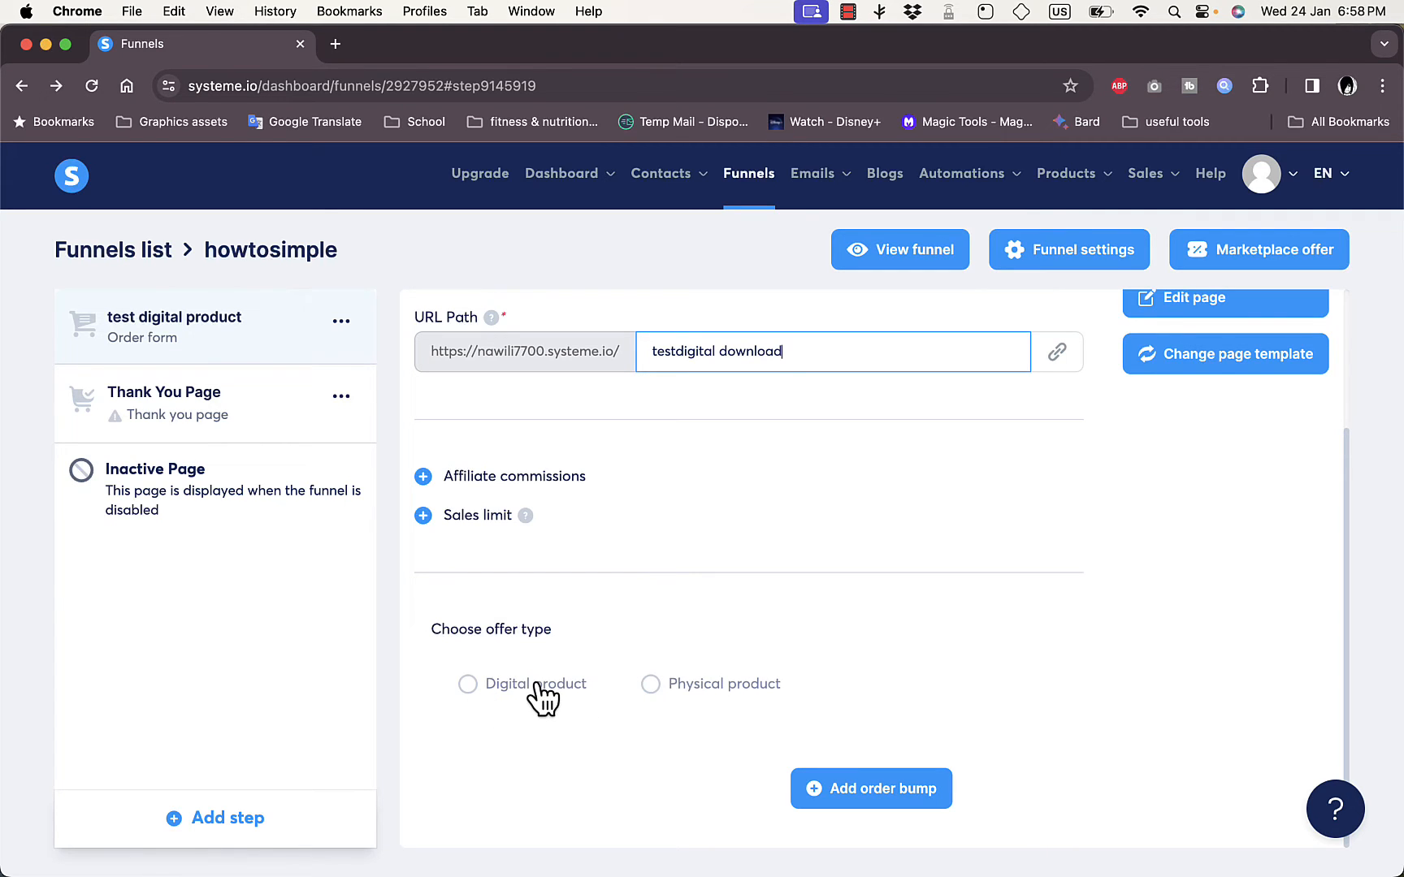
pyautogui.click(497, 686)
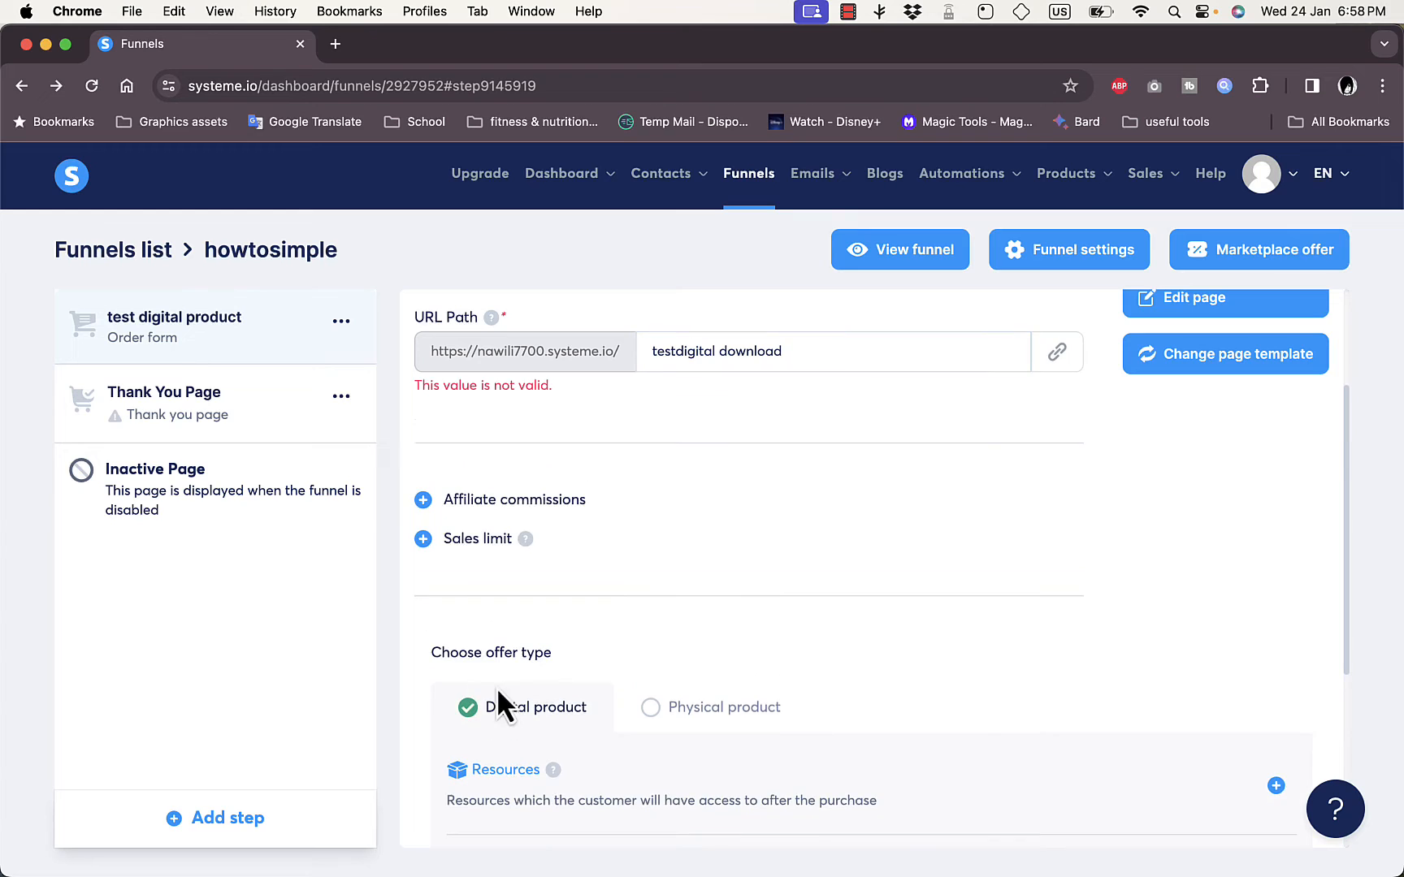
pyautogui.scroll(-5, 764, 588)
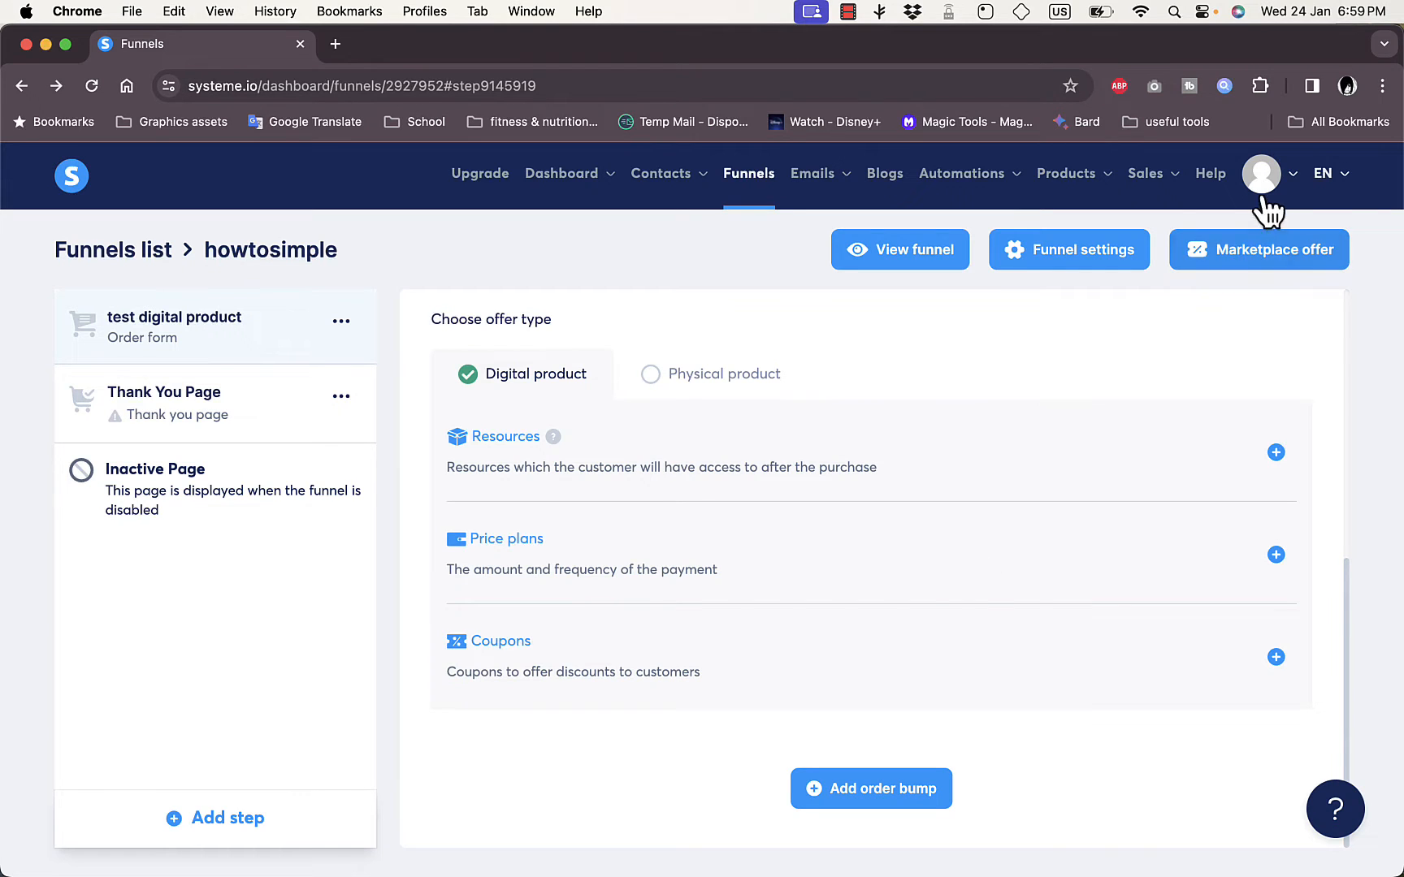
# Open the account settings and examine the payment gateways that can be connected
pyautogui.moveTo(1264, 203)
pyautogui.click(1244, 238)
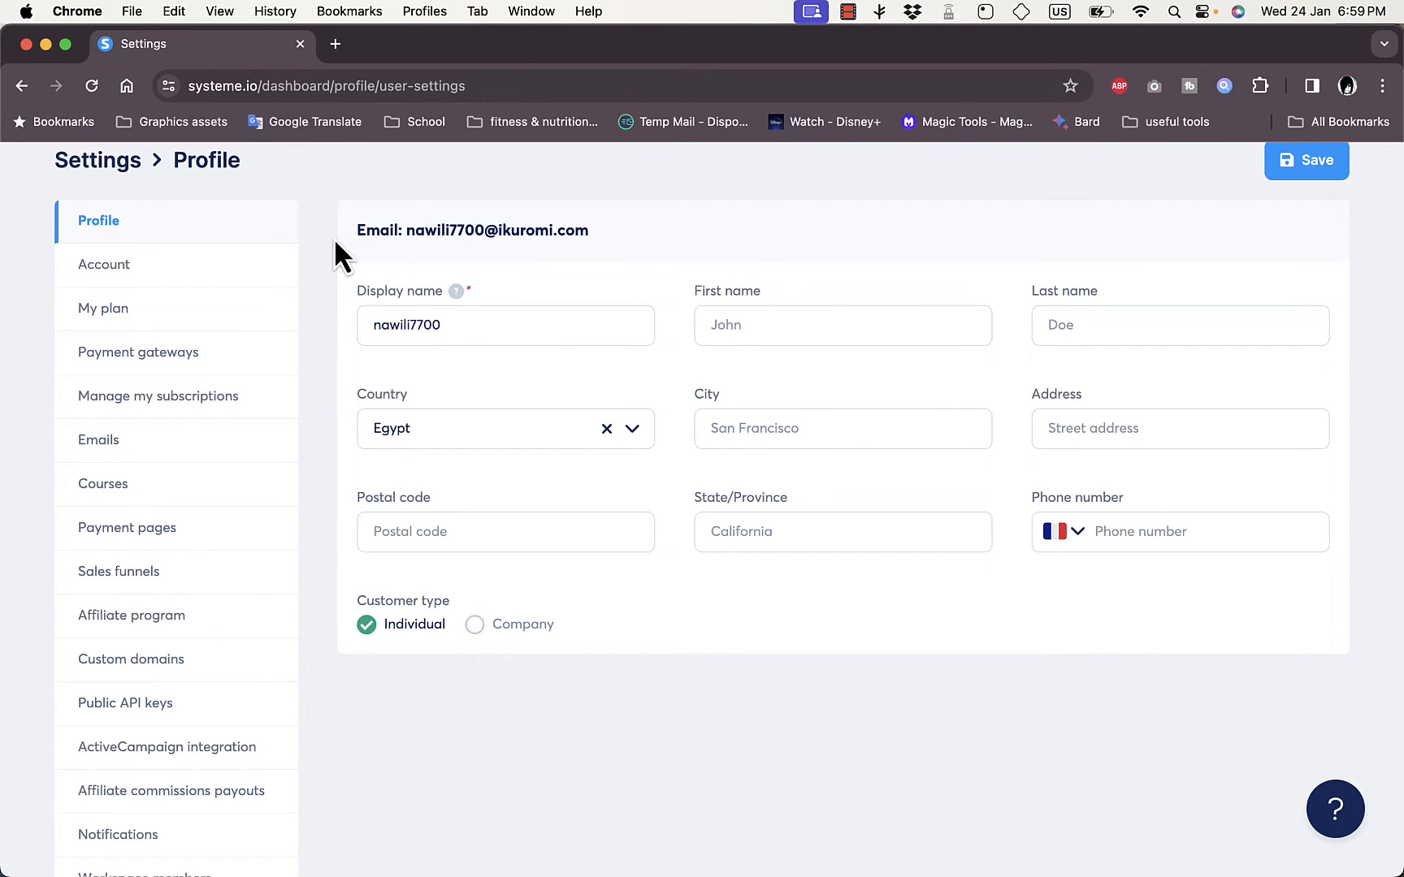
pyautogui.click(172, 360)
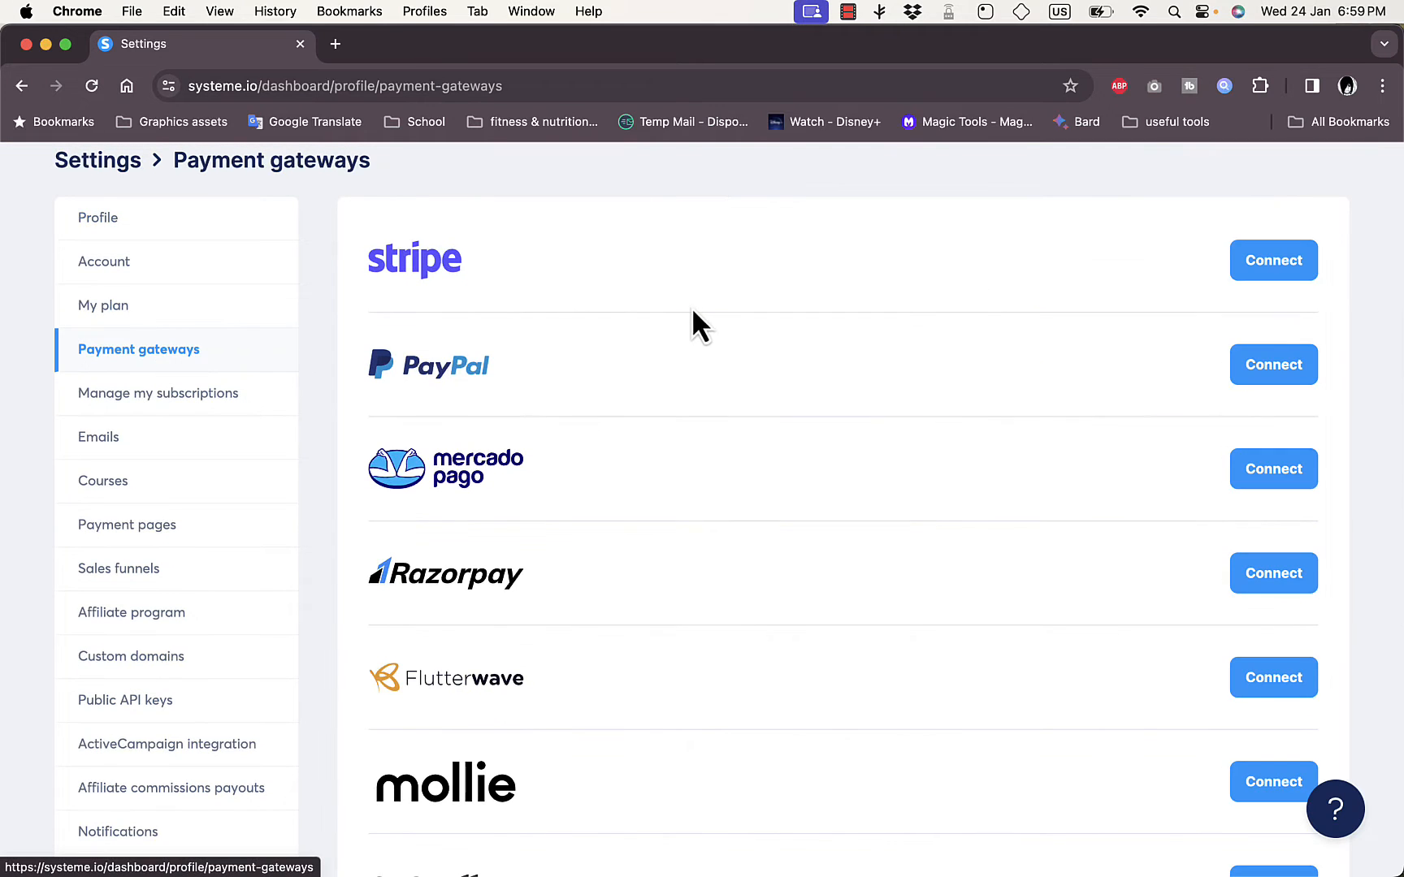
pyautogui.scroll(-5, 696, 322)
pyautogui.scroll(-2, 695, 323)
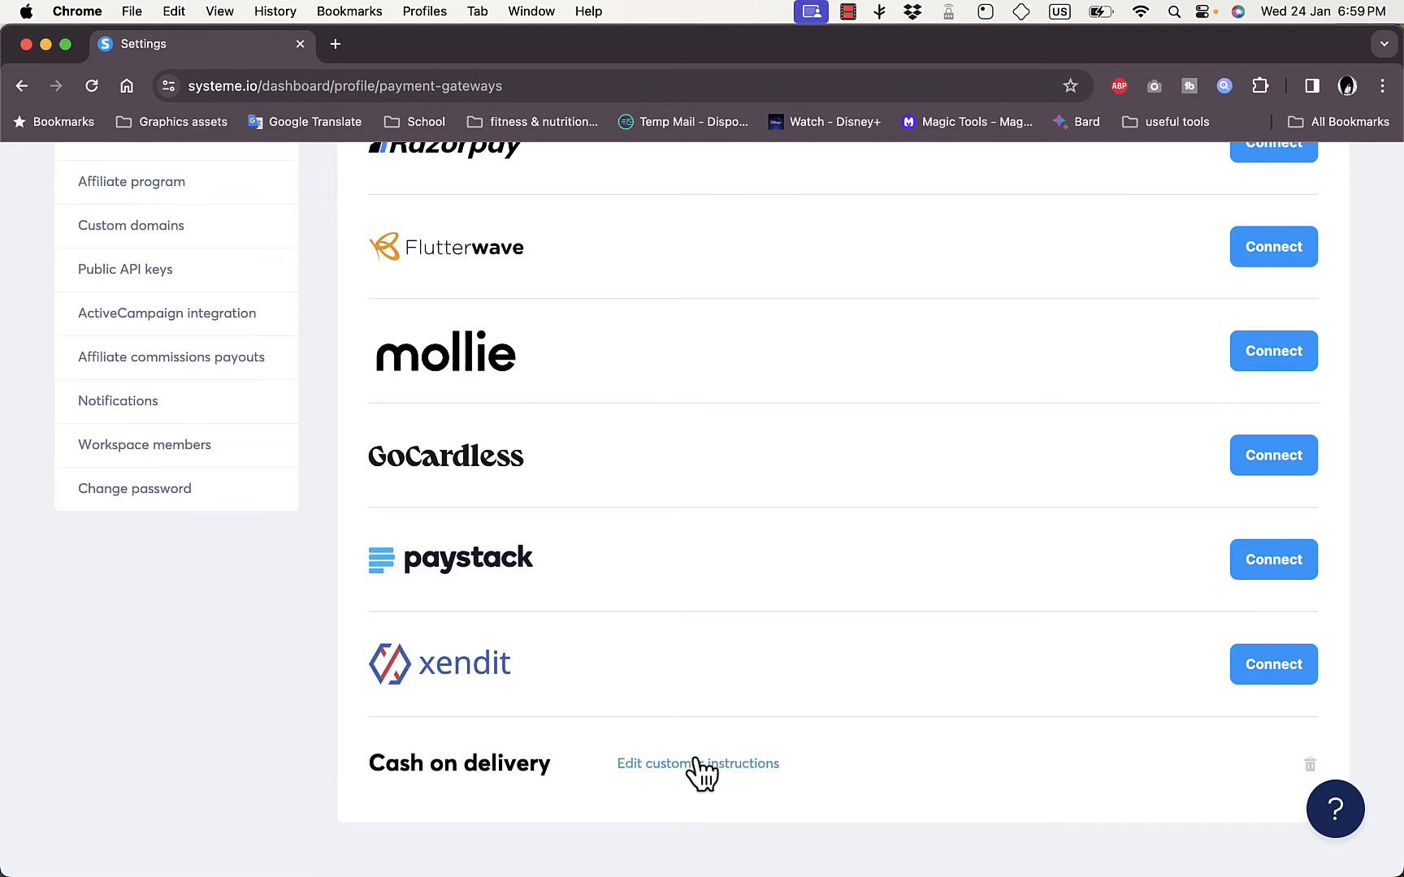
pyautogui.scroll(8, 797, 714)
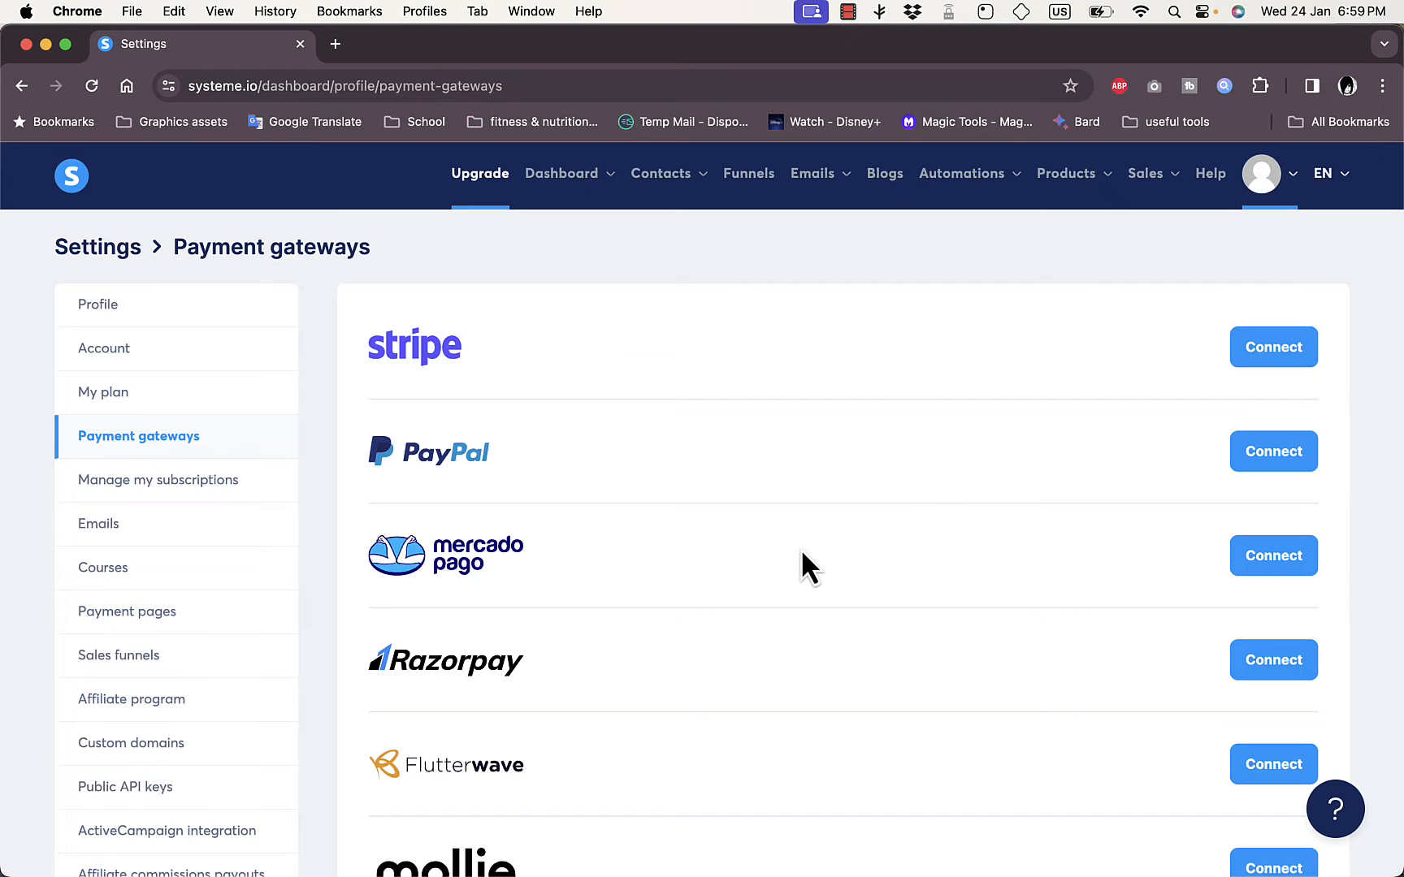
pyautogui.scroll(-3, 814, 627)
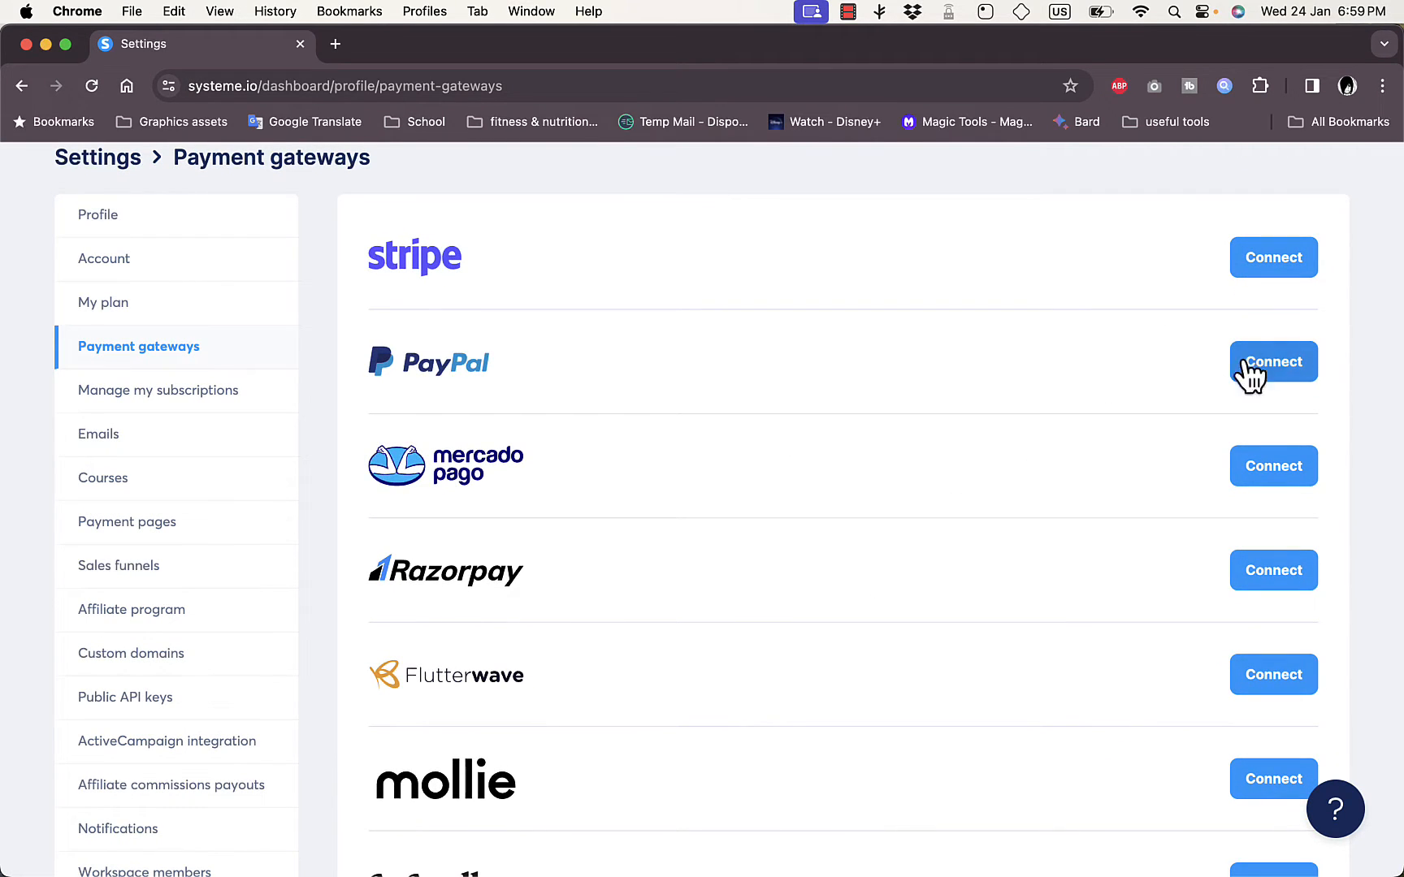
pyautogui.scroll(3, 1015, 386)
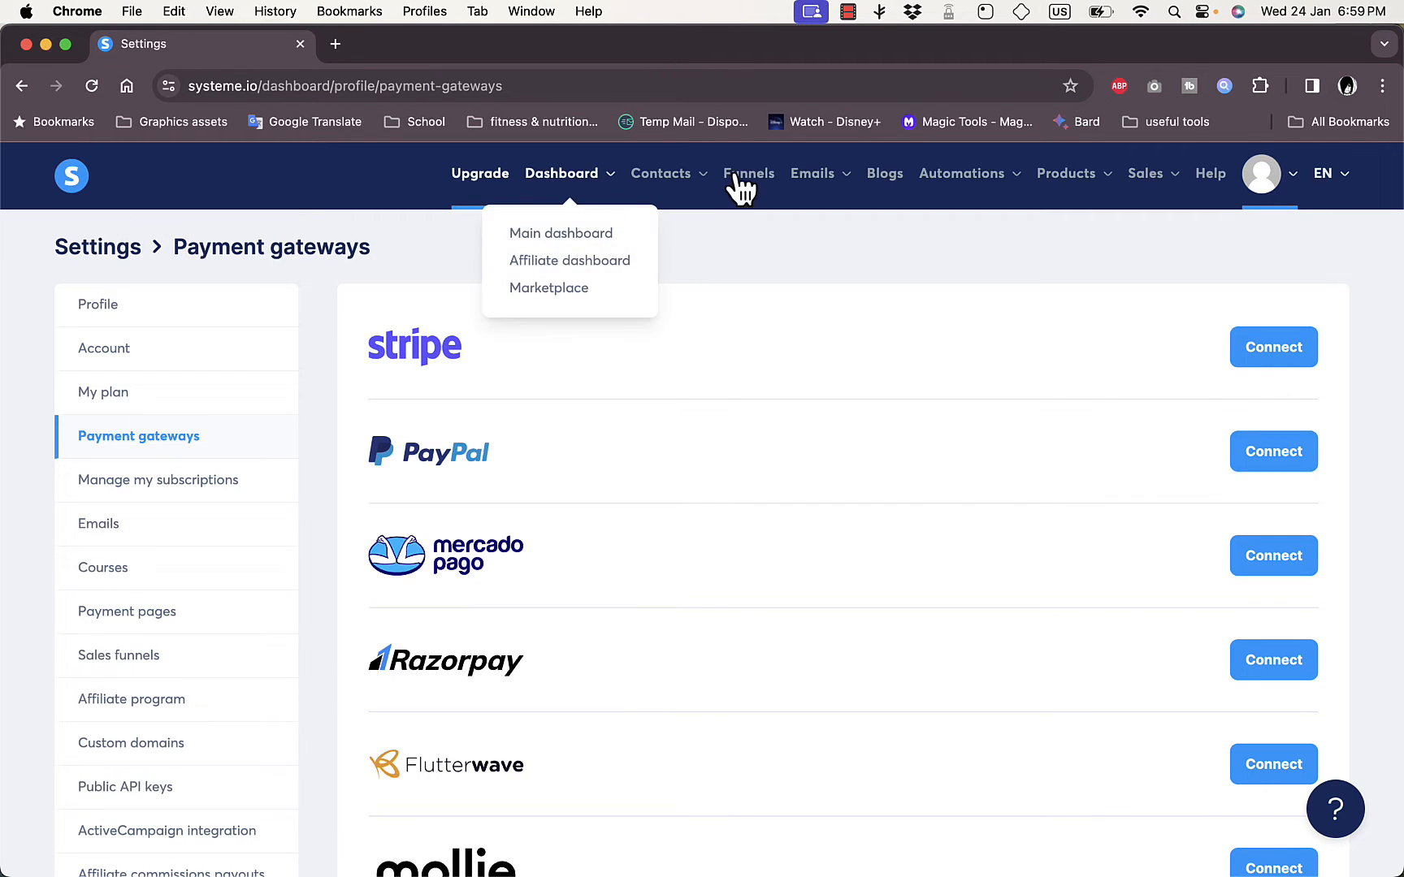
# Return to the howtosimple funnel and set the order form's offer type to Digital product
pyautogui.click(772, 187)
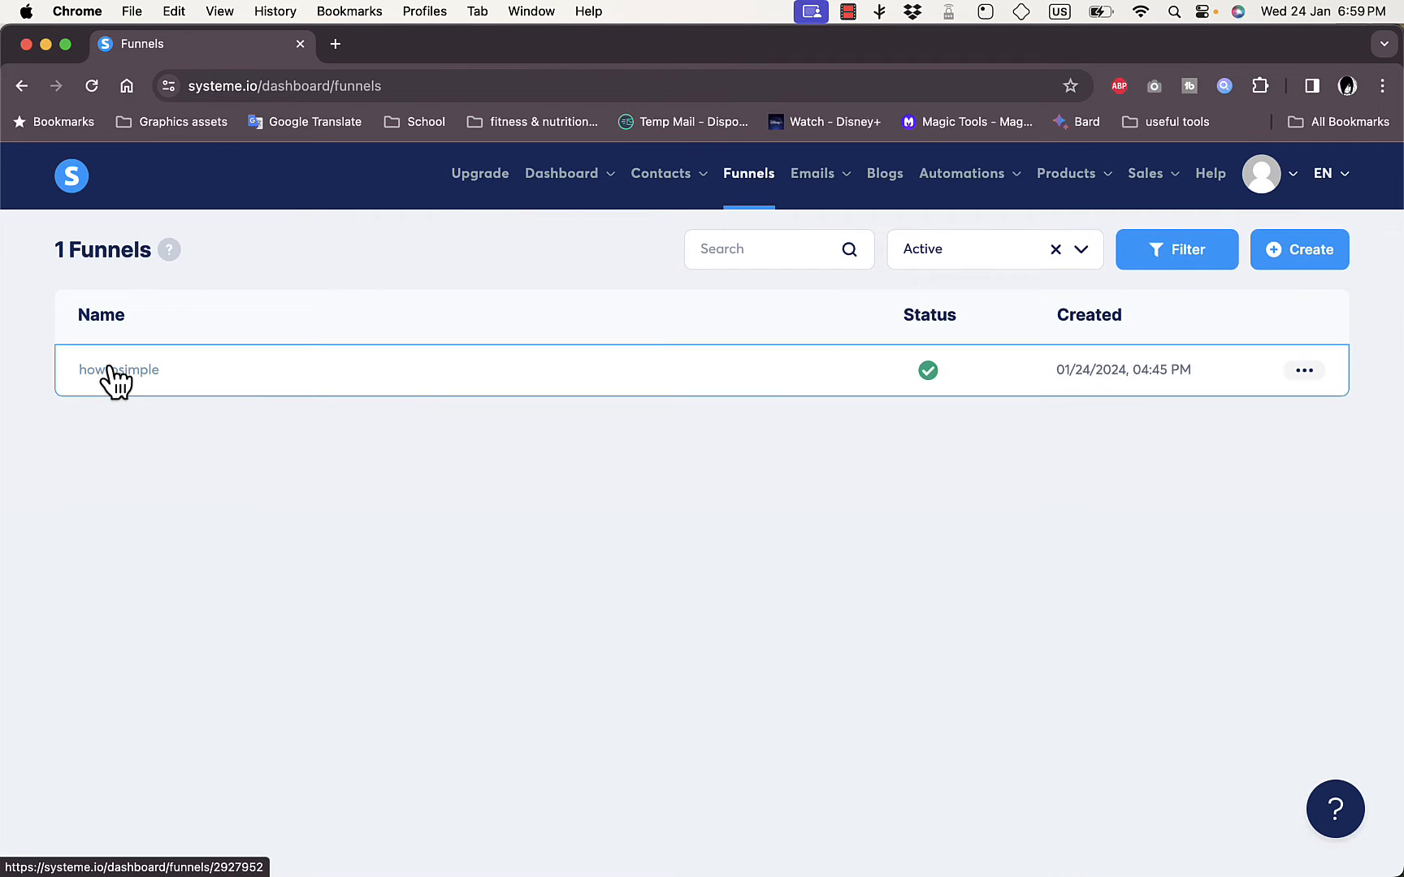
pyautogui.click(113, 378)
pyautogui.scroll(-5, 972, 460)
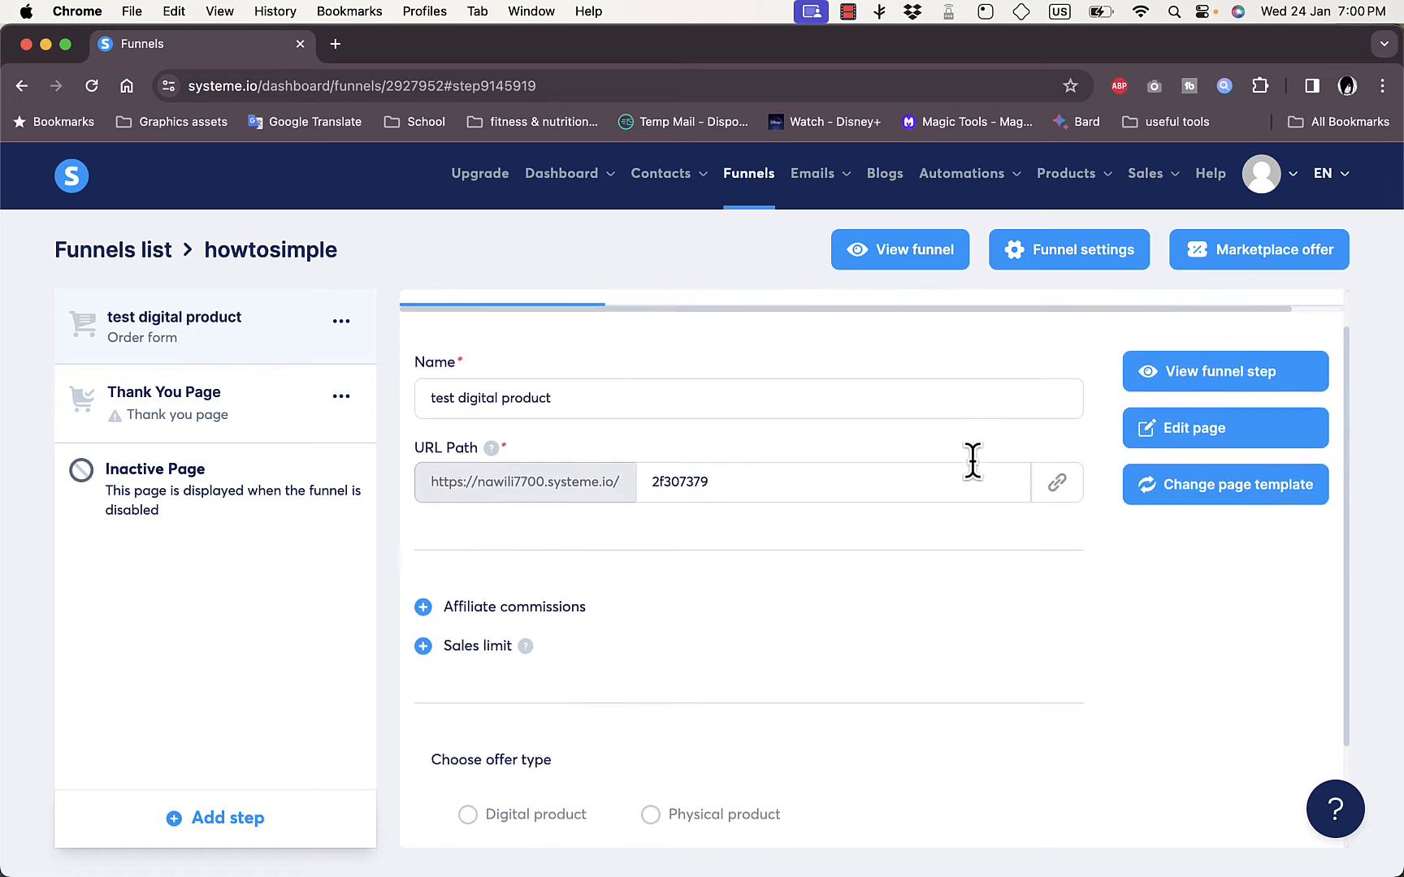
pyautogui.click(536, 686)
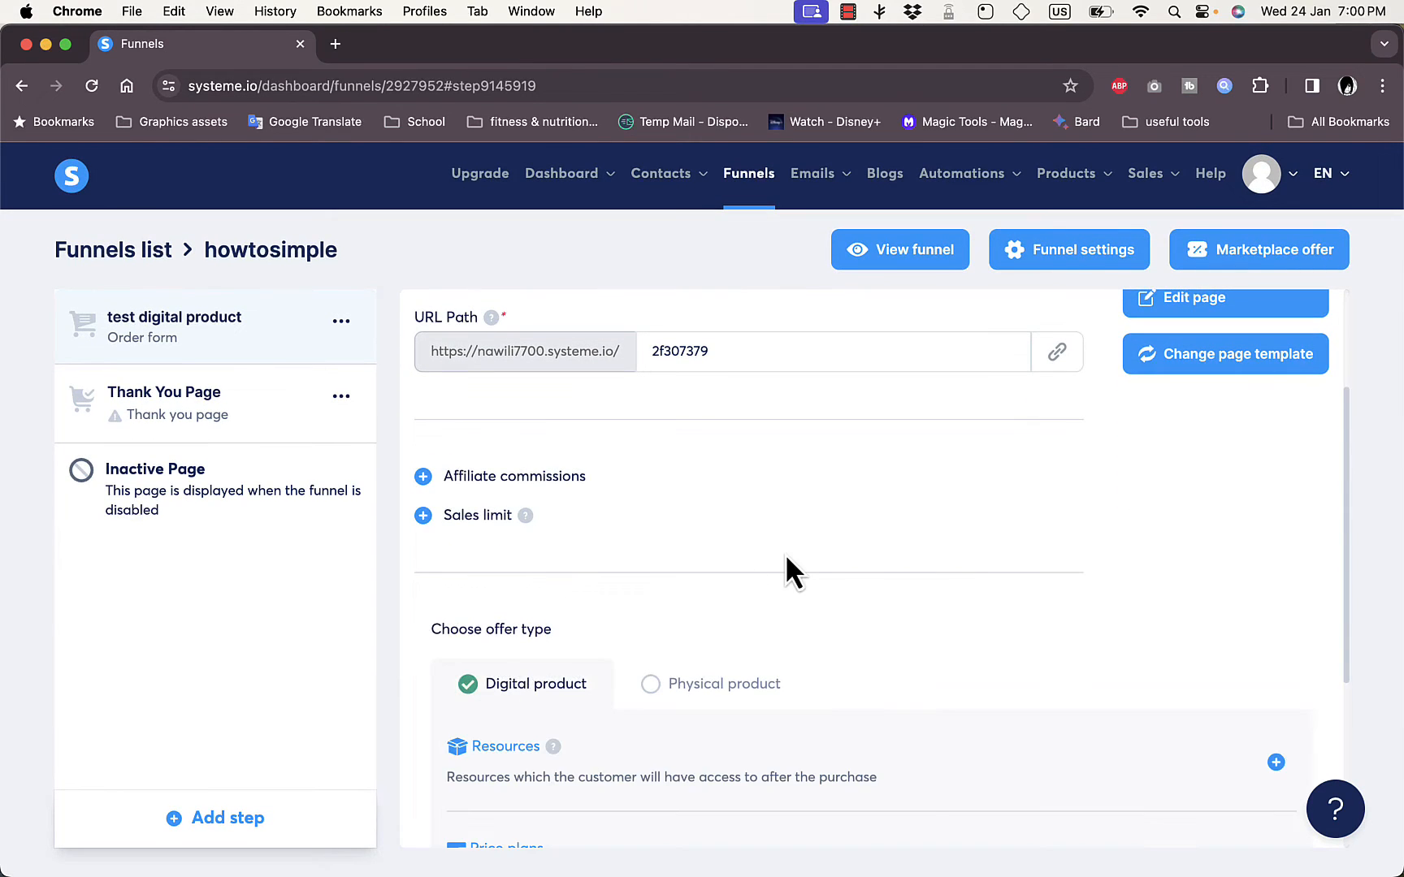
pyautogui.scroll(-5, 786, 561)
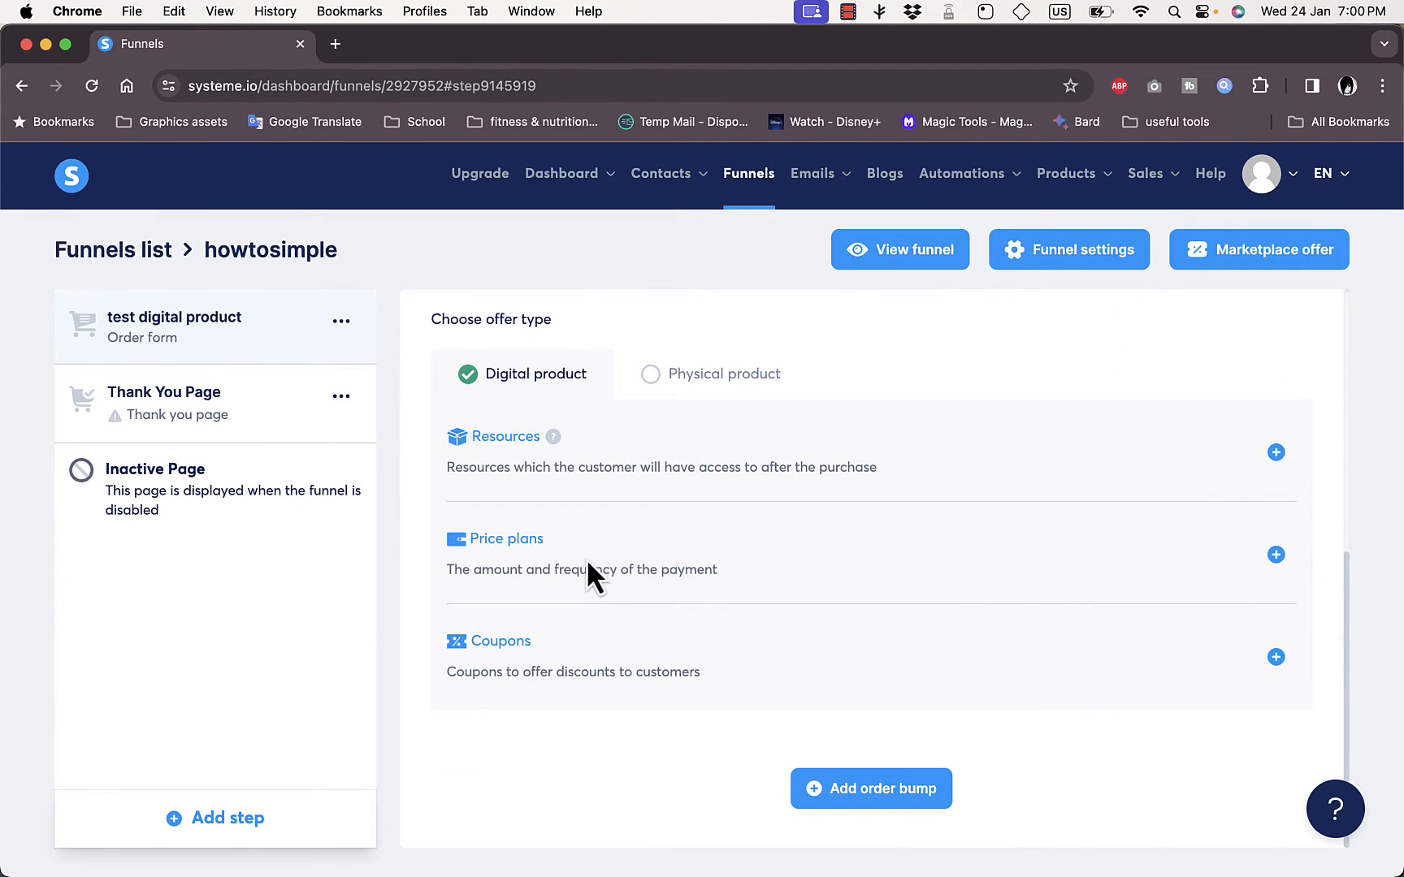
pyautogui.scroll(8, 613, 559)
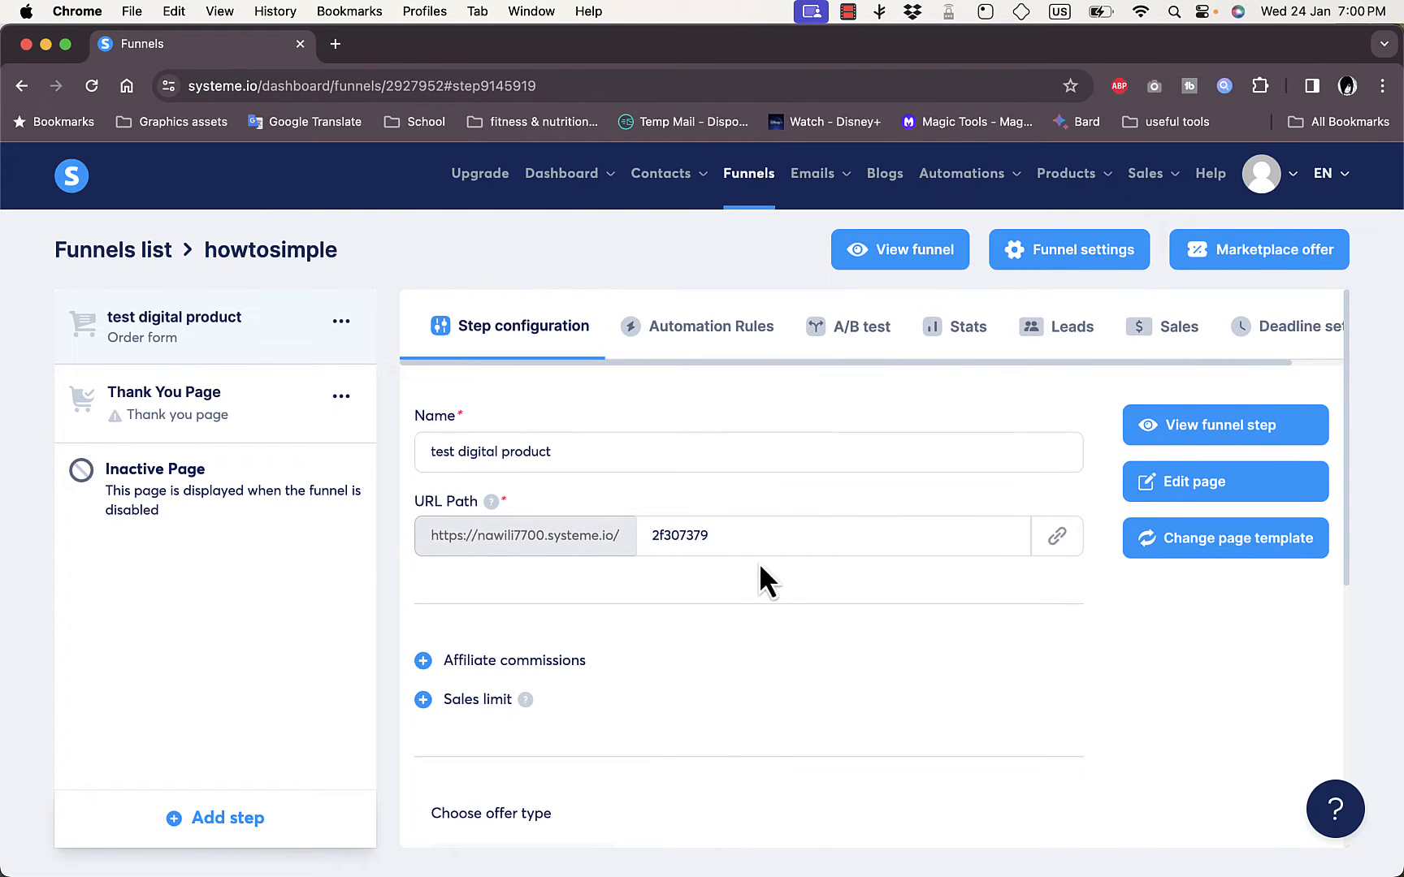
pyautogui.scroll(-6, 804, 638)
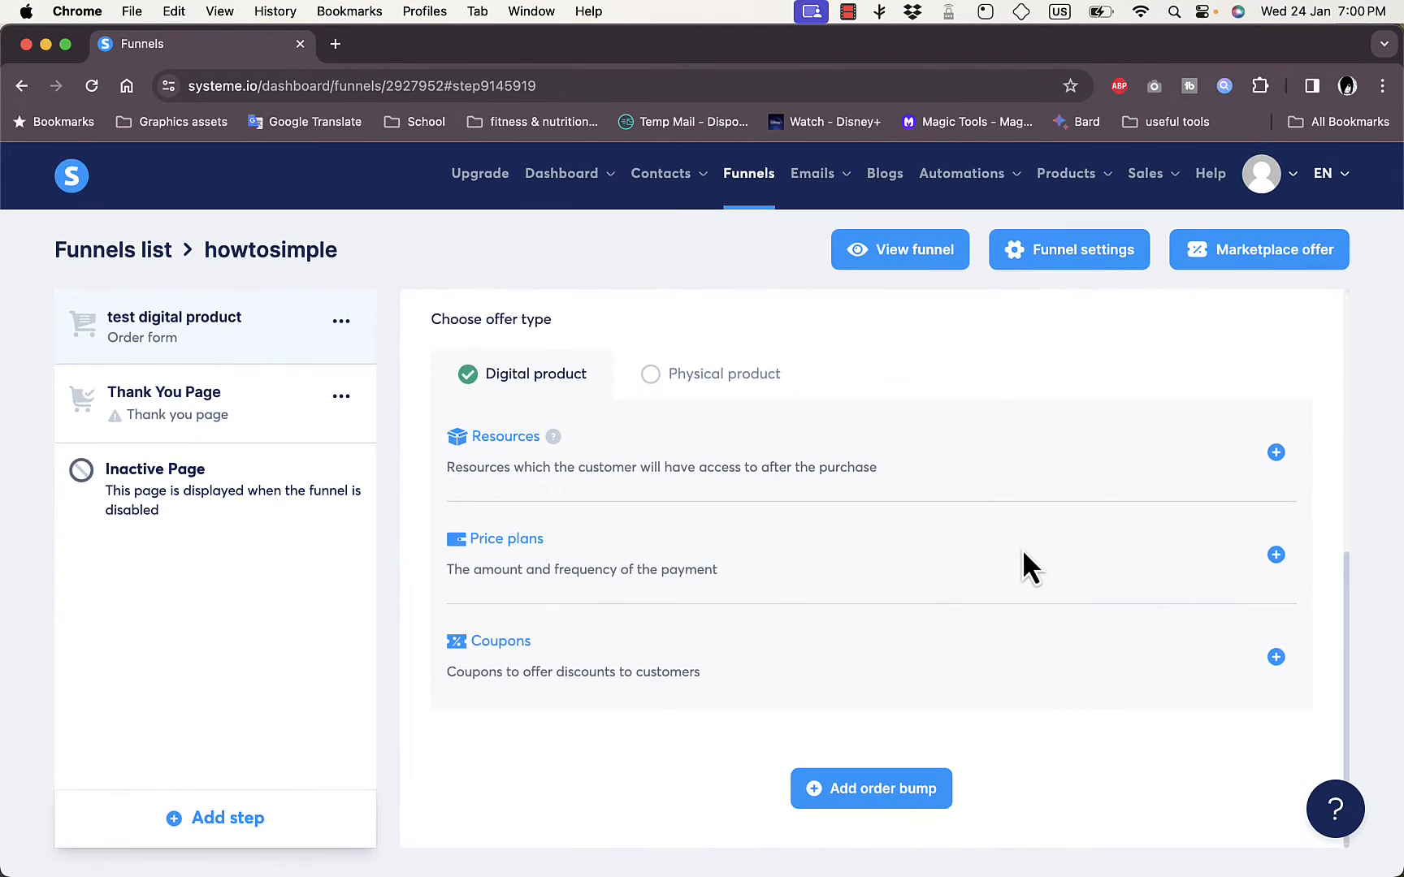
# Open the order form page in the page editor and change the offer price in the headline to $199
pyautogui.scroll(6, 1023, 567)
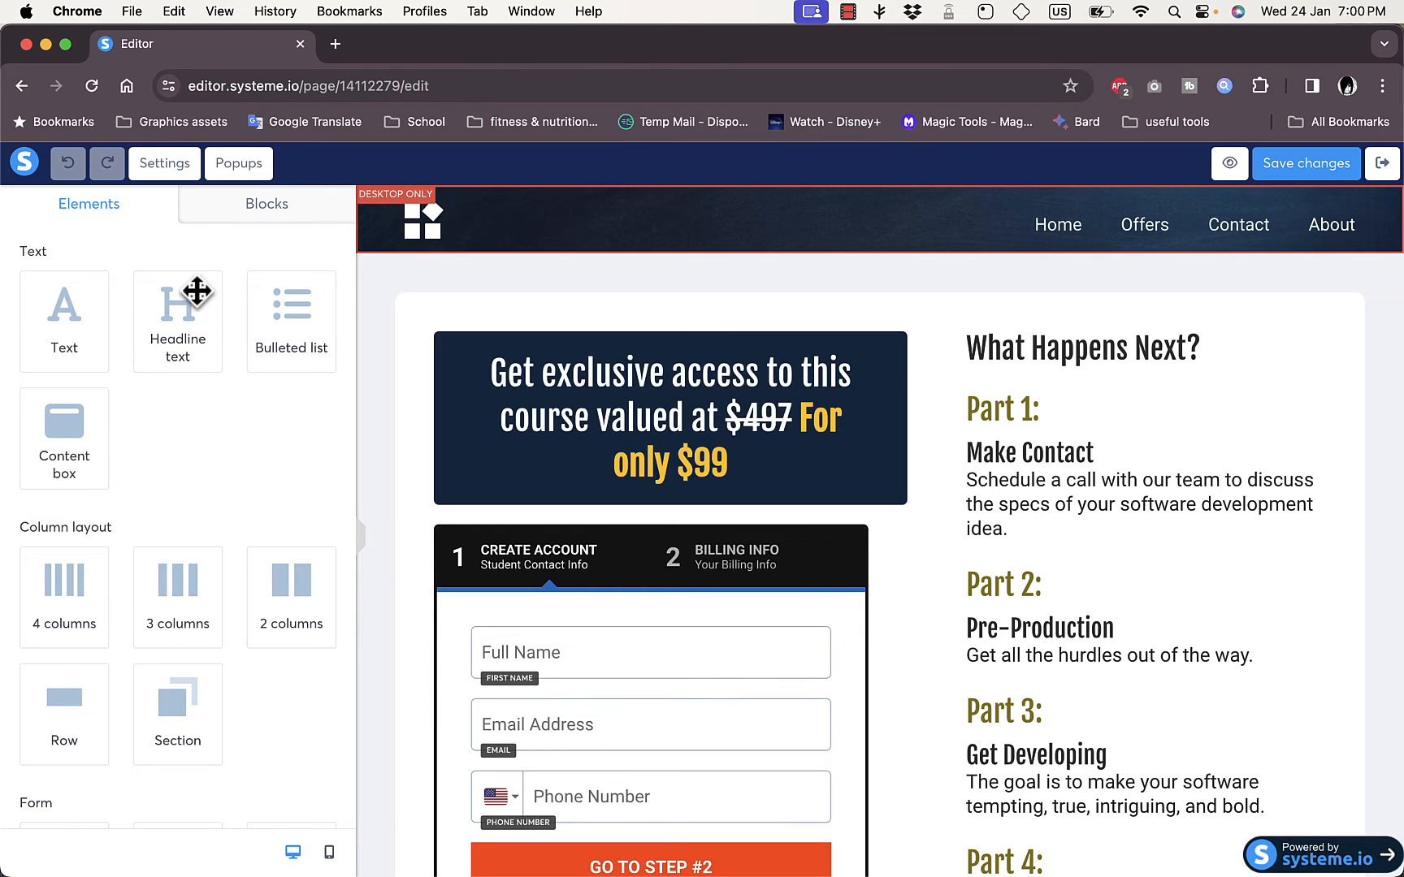
pyautogui.click(257, 201)
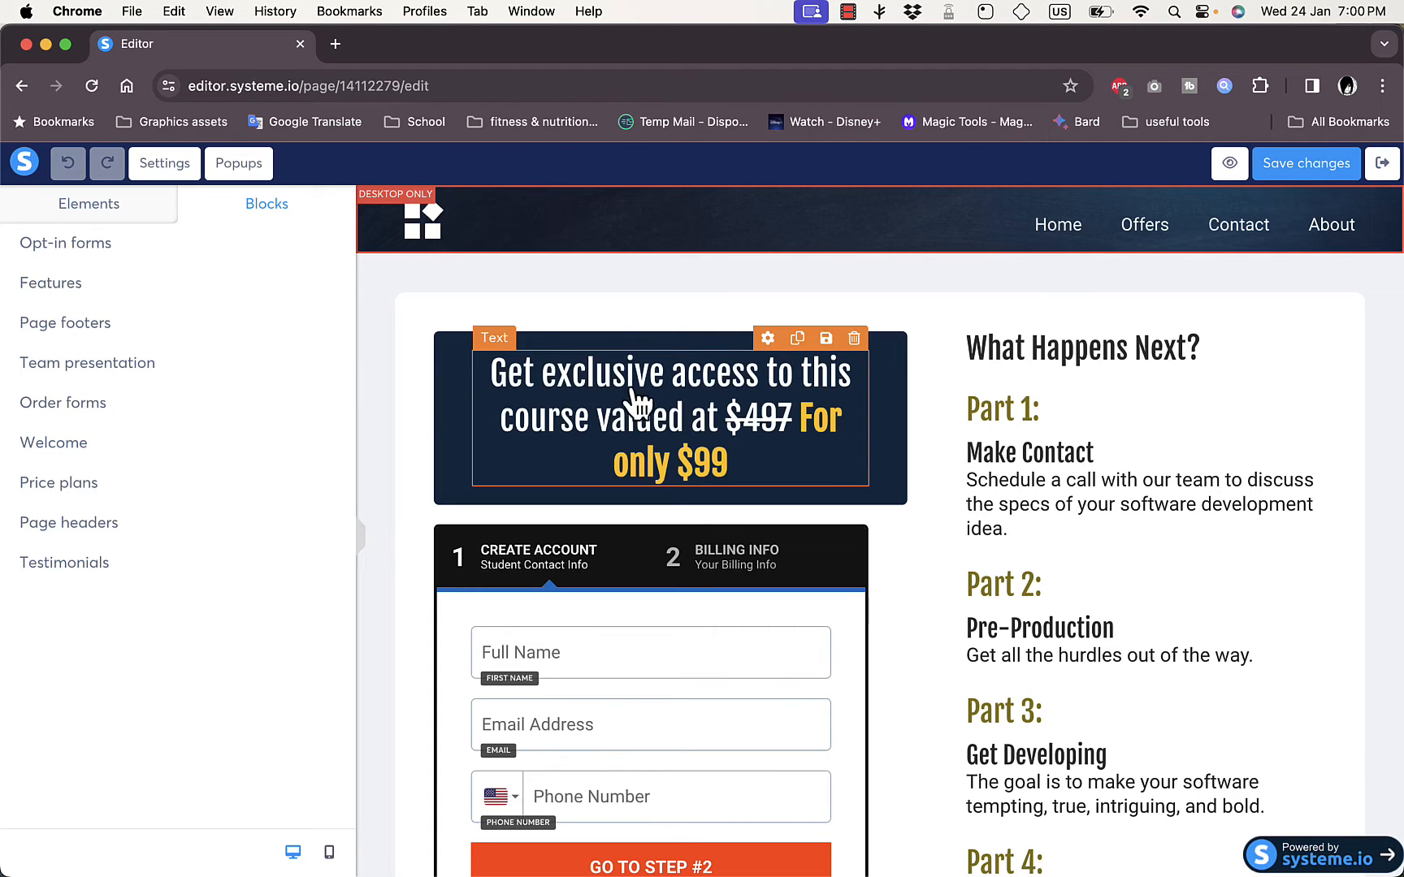
pyautogui.doubleClick(705, 463)
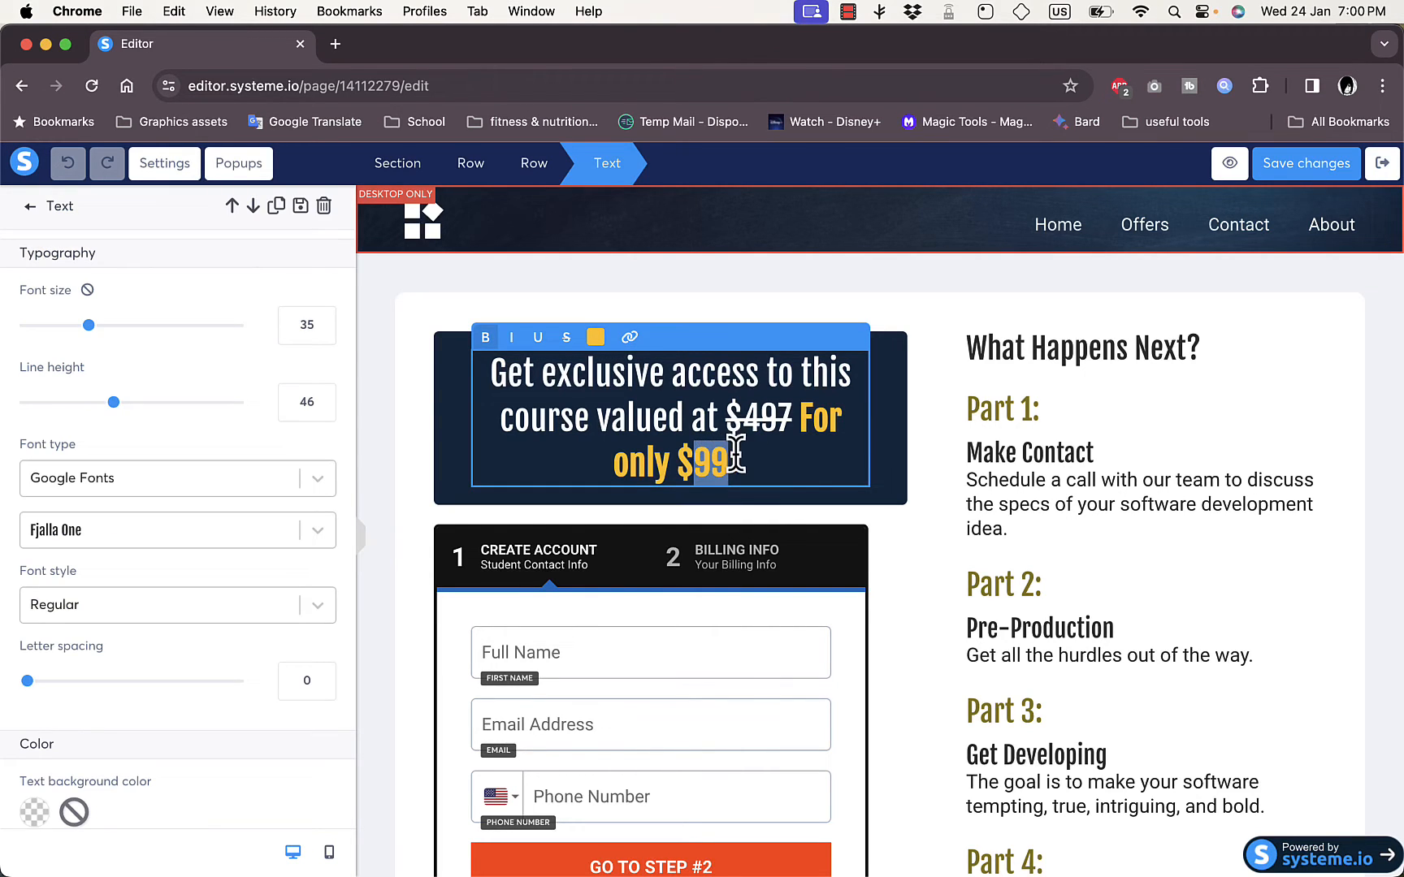
pyautogui.moveTo(736, 461)
pyautogui.mouseDown()
pyautogui.moveTo(701, 475)
pyautogui.moveTo(729, 467)
pyautogui.moveTo(716, 465)
pyautogui.mouseUp()
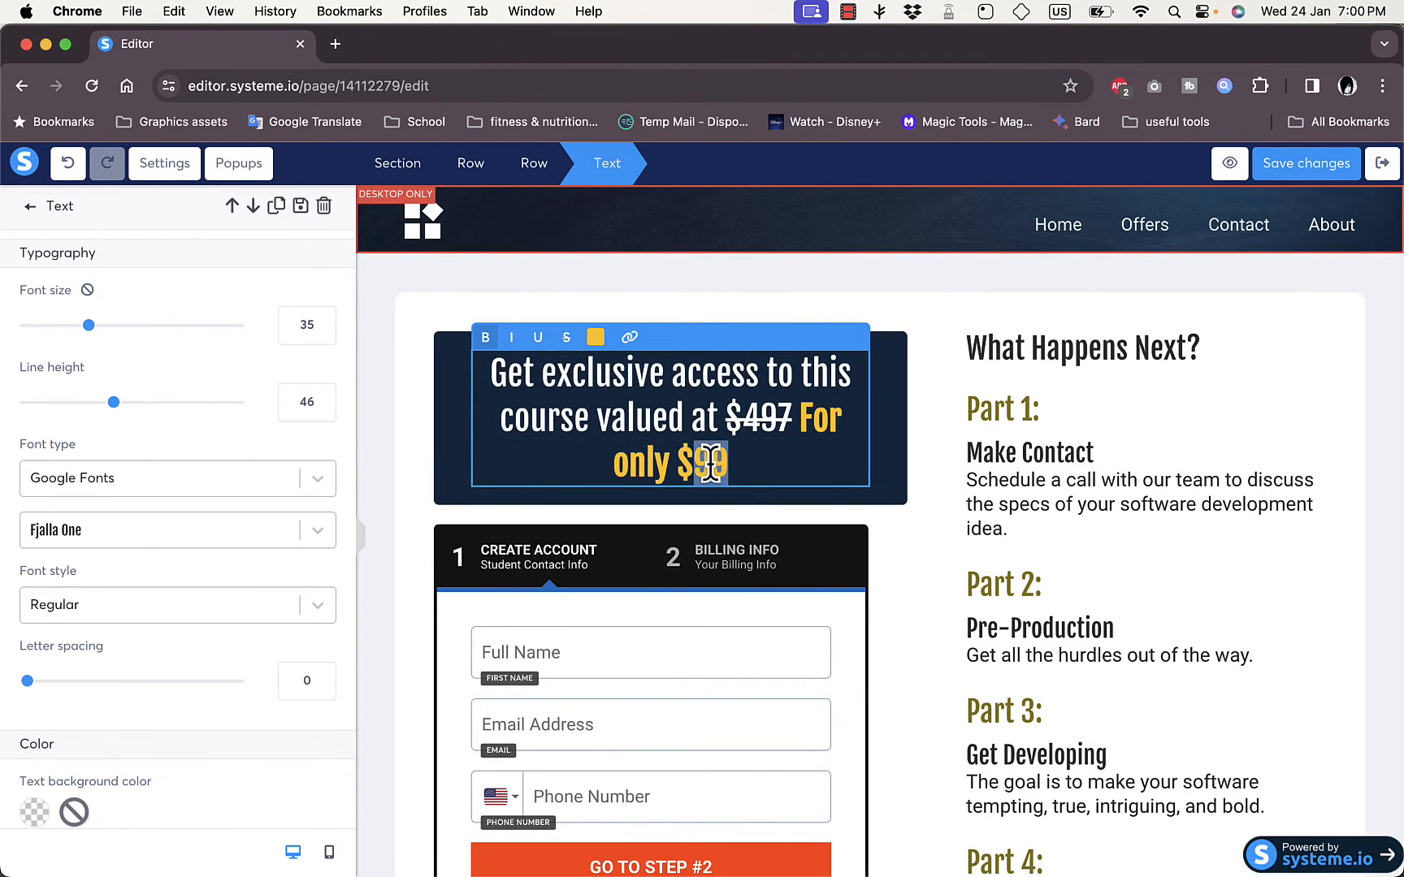
pyautogui.tripleClick(710, 463)
pyautogui.click(719, 464)
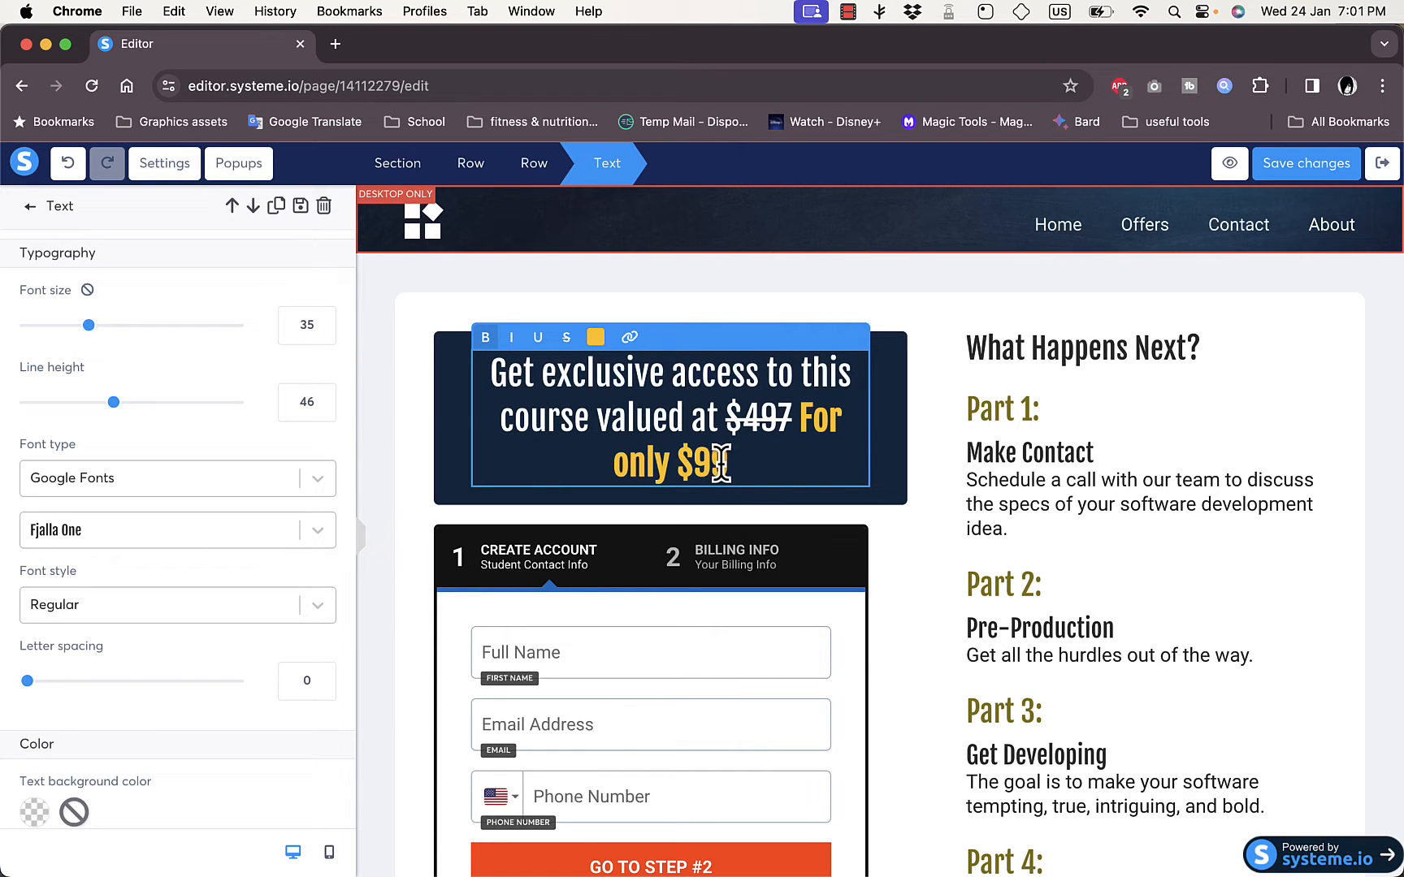
pyautogui.click(695, 461)
pyautogui.write('1')
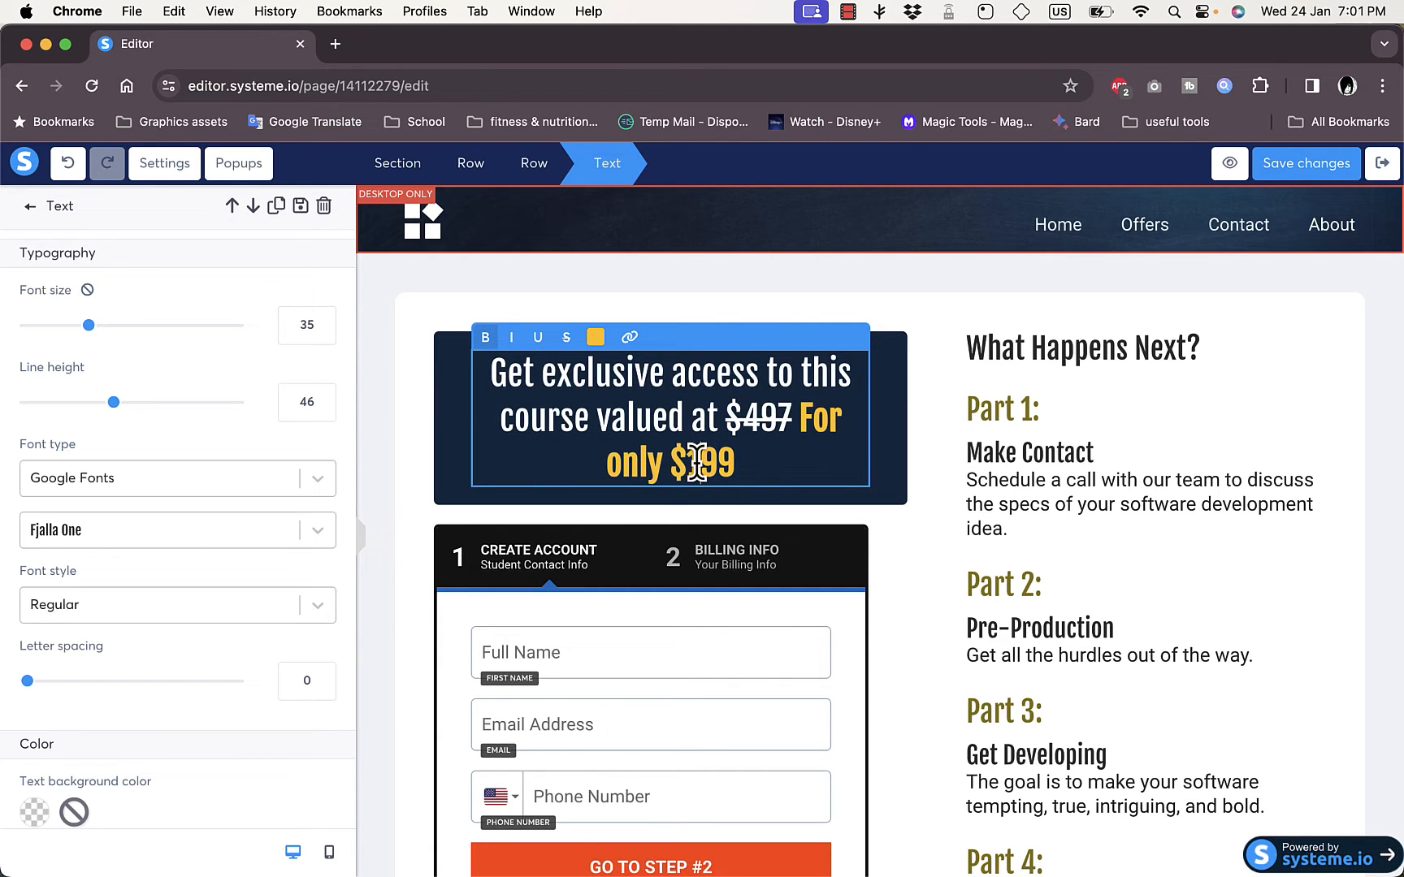
# Deselect the headline text and review the order form page's content from top to bottom
pyautogui.scroll(-5, 830, 421)
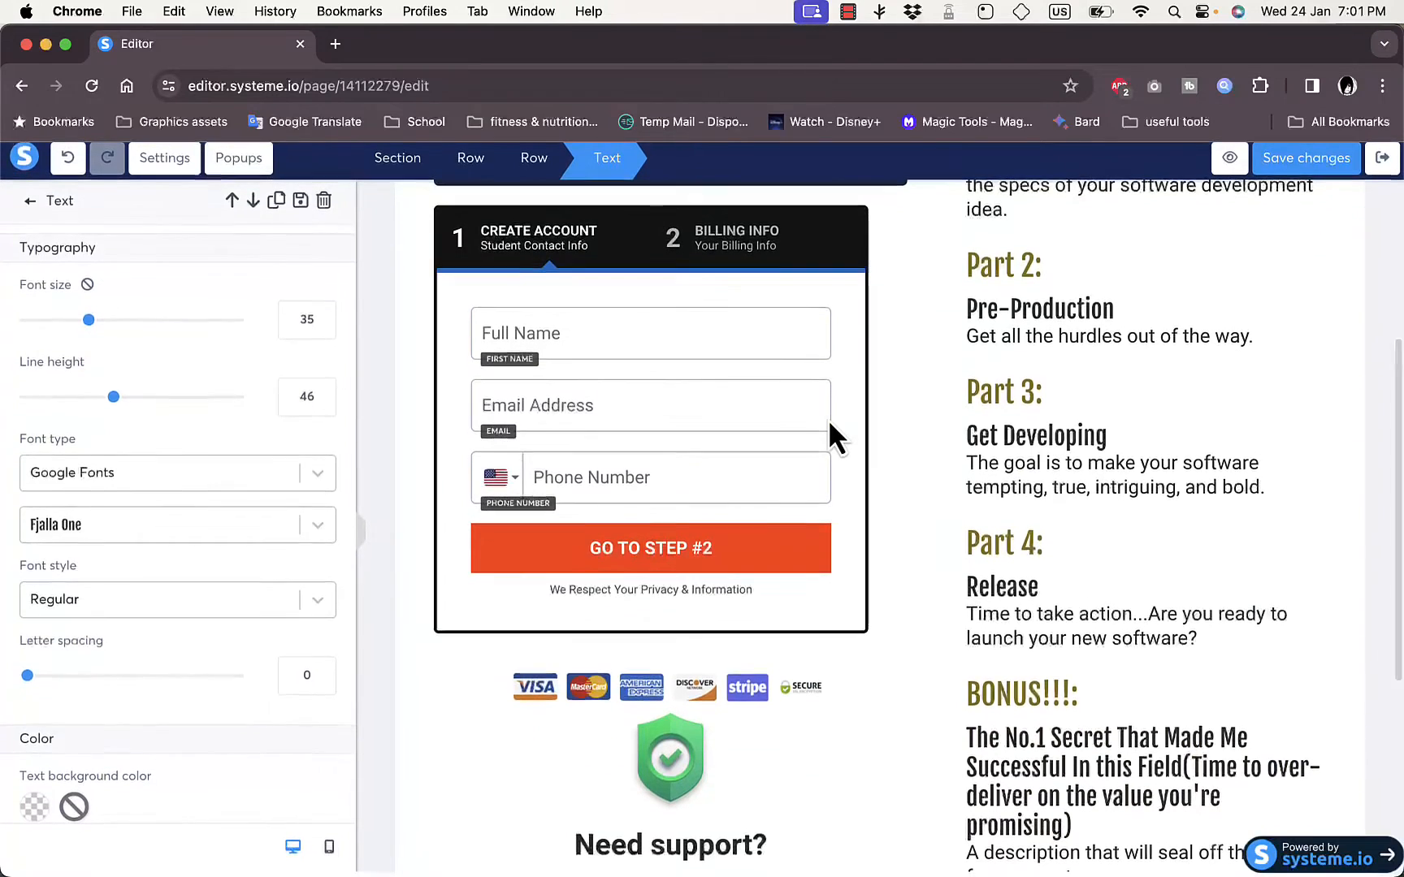
pyautogui.click(893, 433)
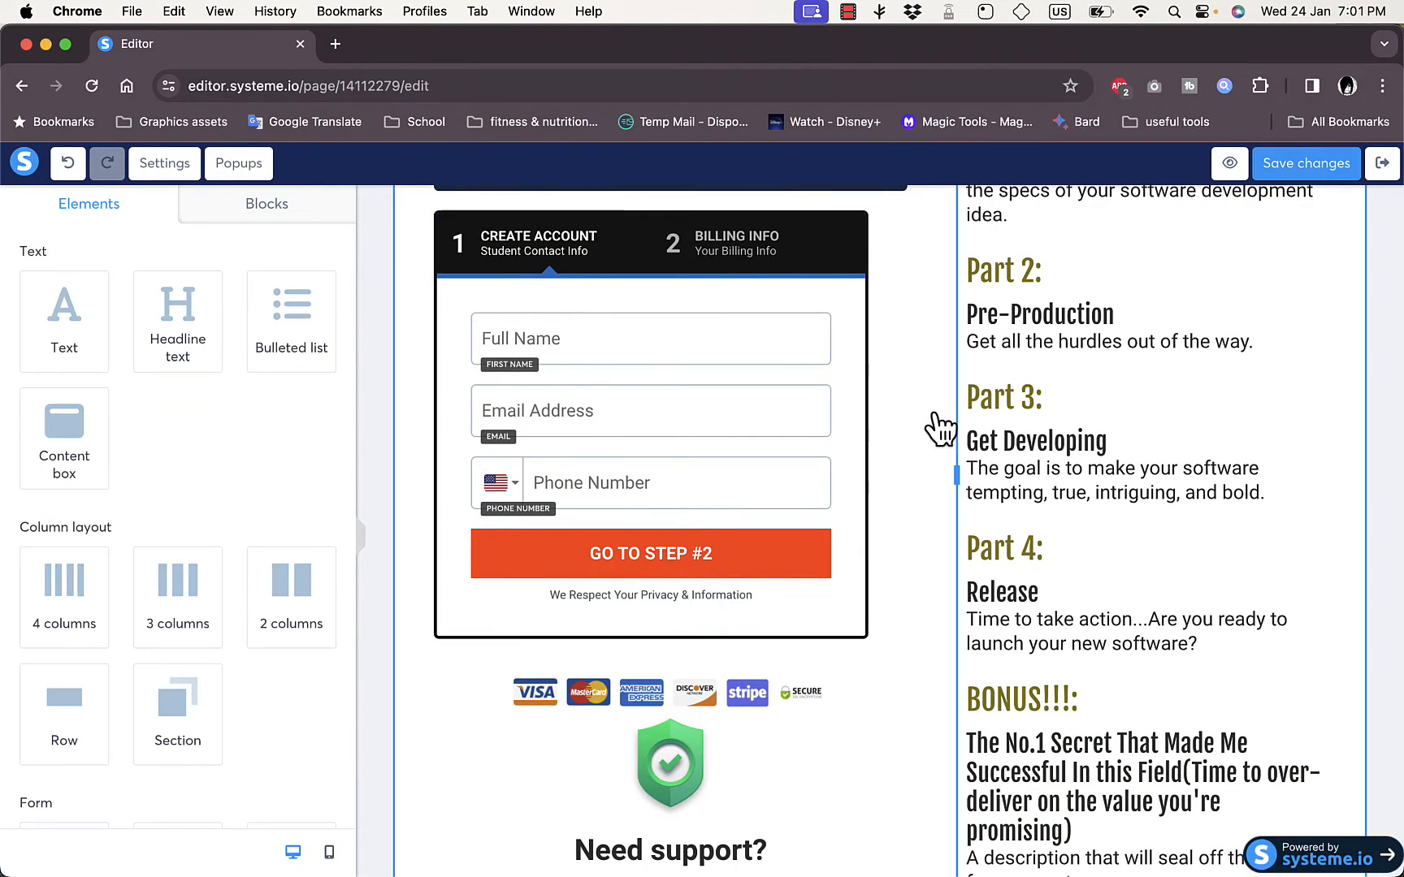
pyautogui.scroll(5, 1018, 412)
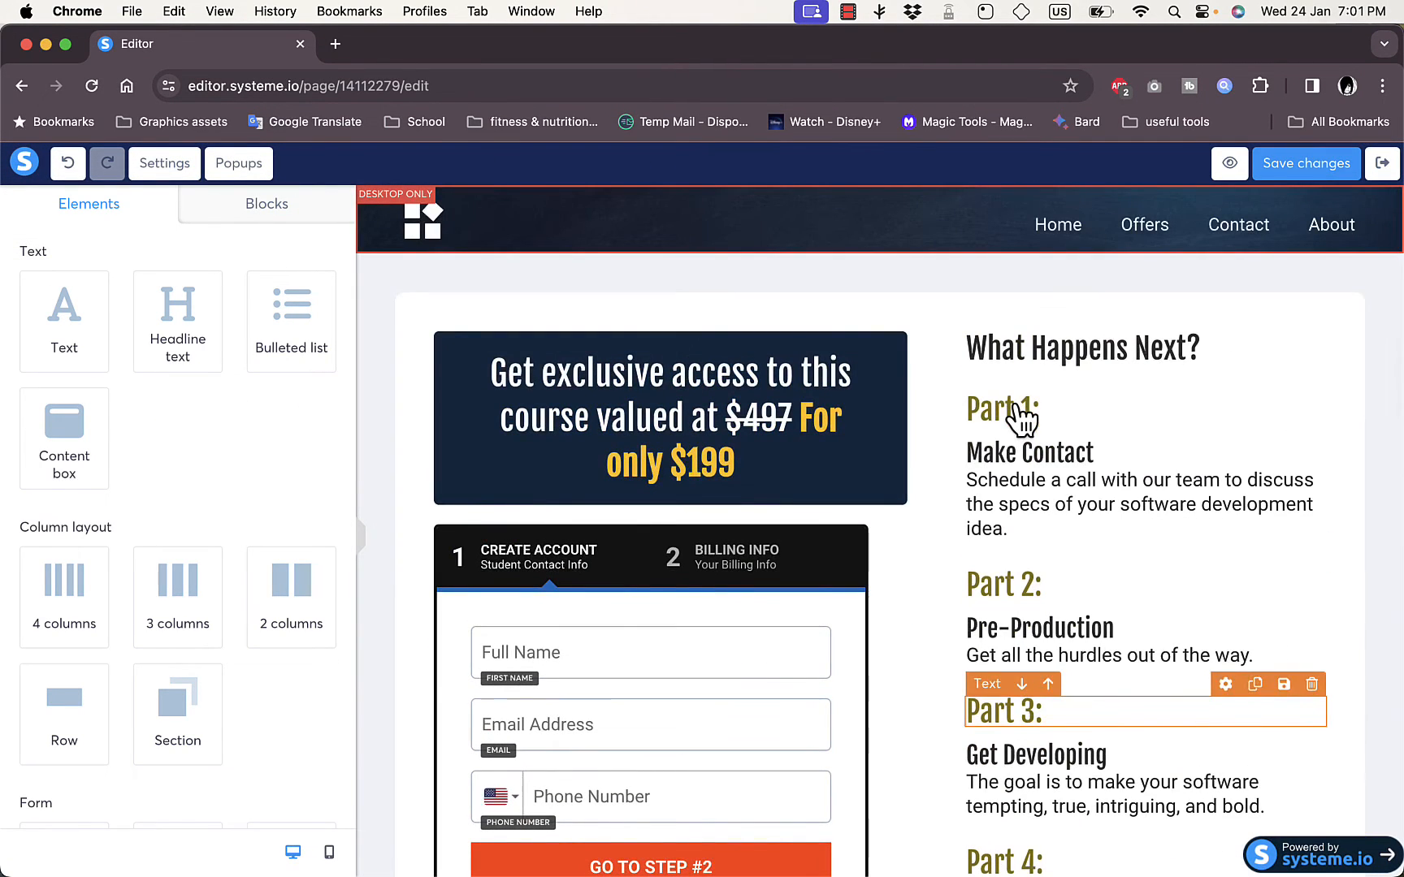
pyautogui.scroll(-10, 679, 640)
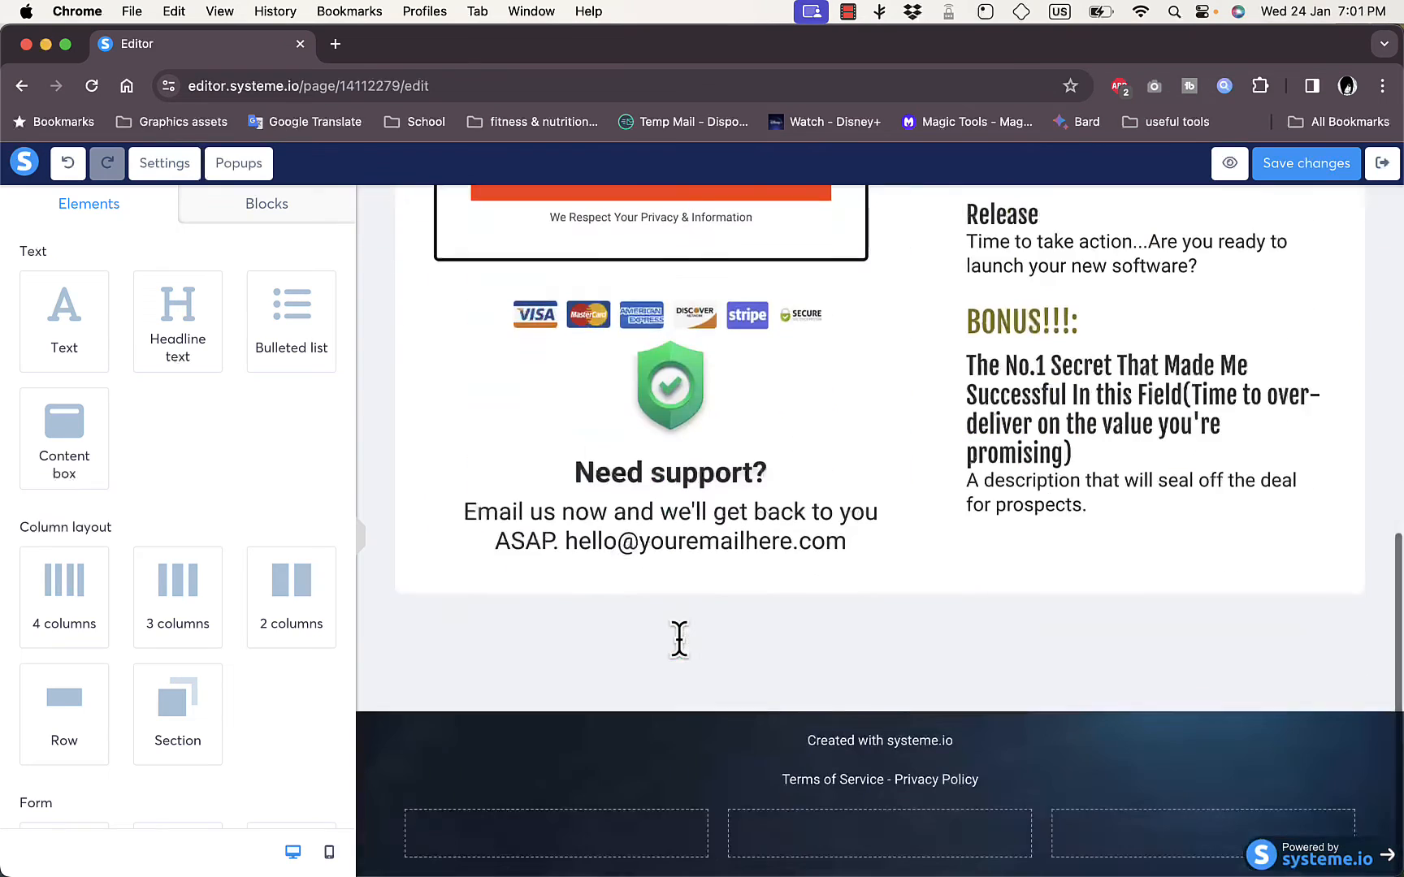
pyautogui.scroll(2, 686, 655)
pyautogui.scroll(1, 682, 655)
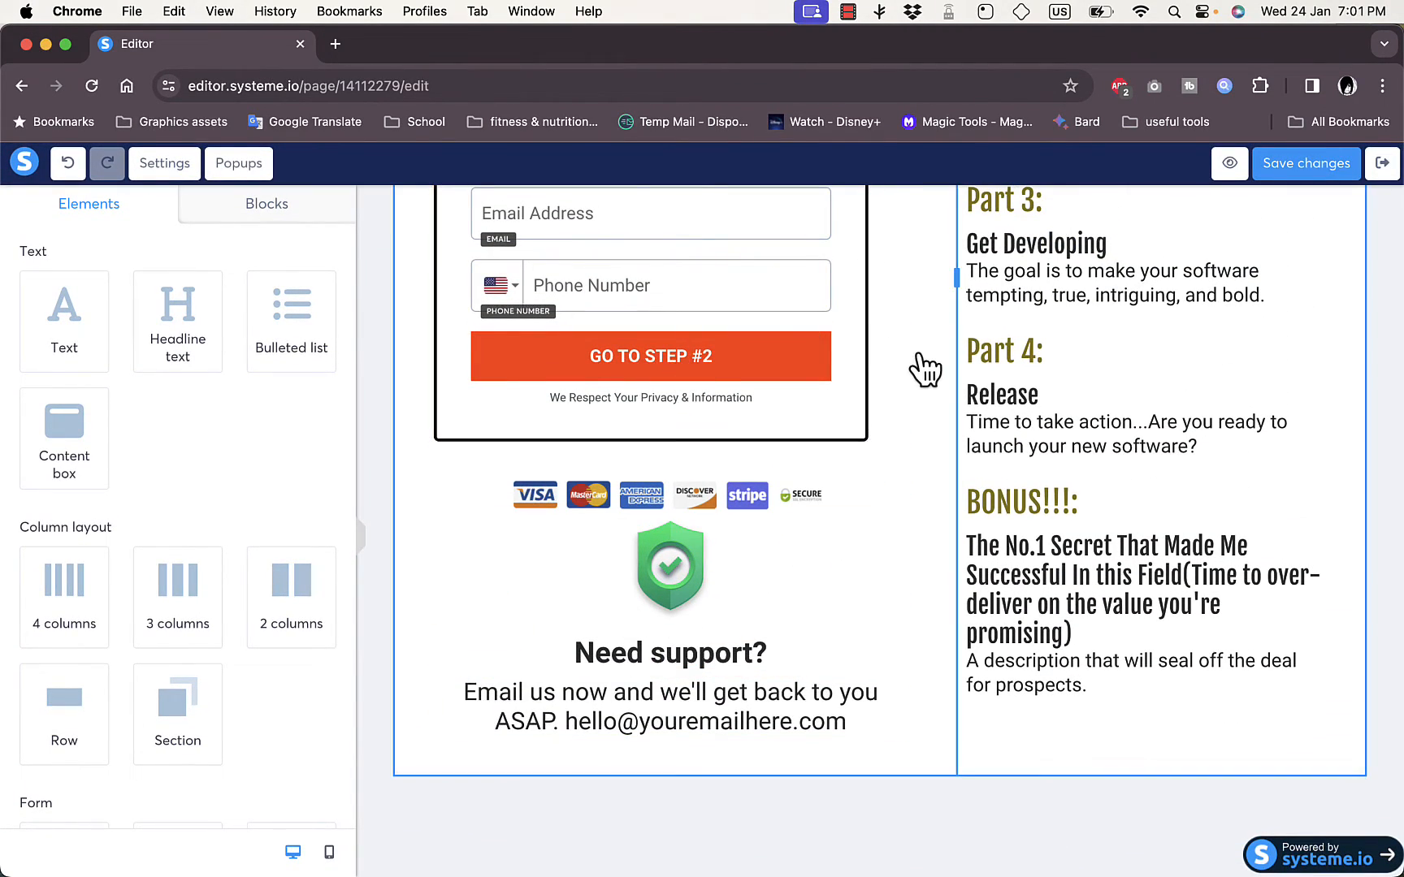
pyautogui.scroll(2, 941, 420)
pyautogui.scroll(6, 947, 420)
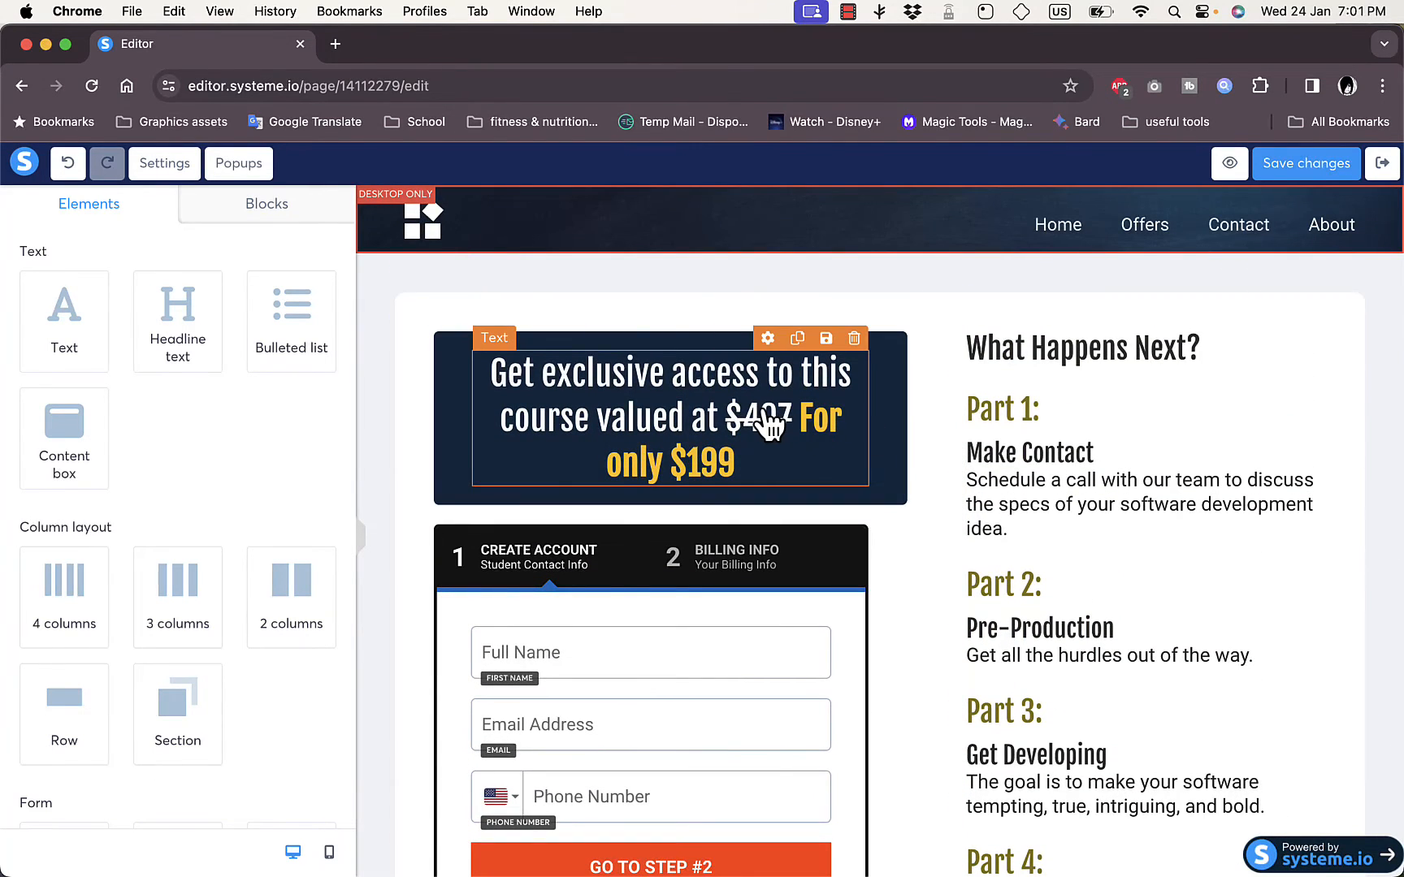
# Replace the crossed-out price in the order form headline with $599, save the page changes and exit the page editor
pyautogui.click(785, 423)
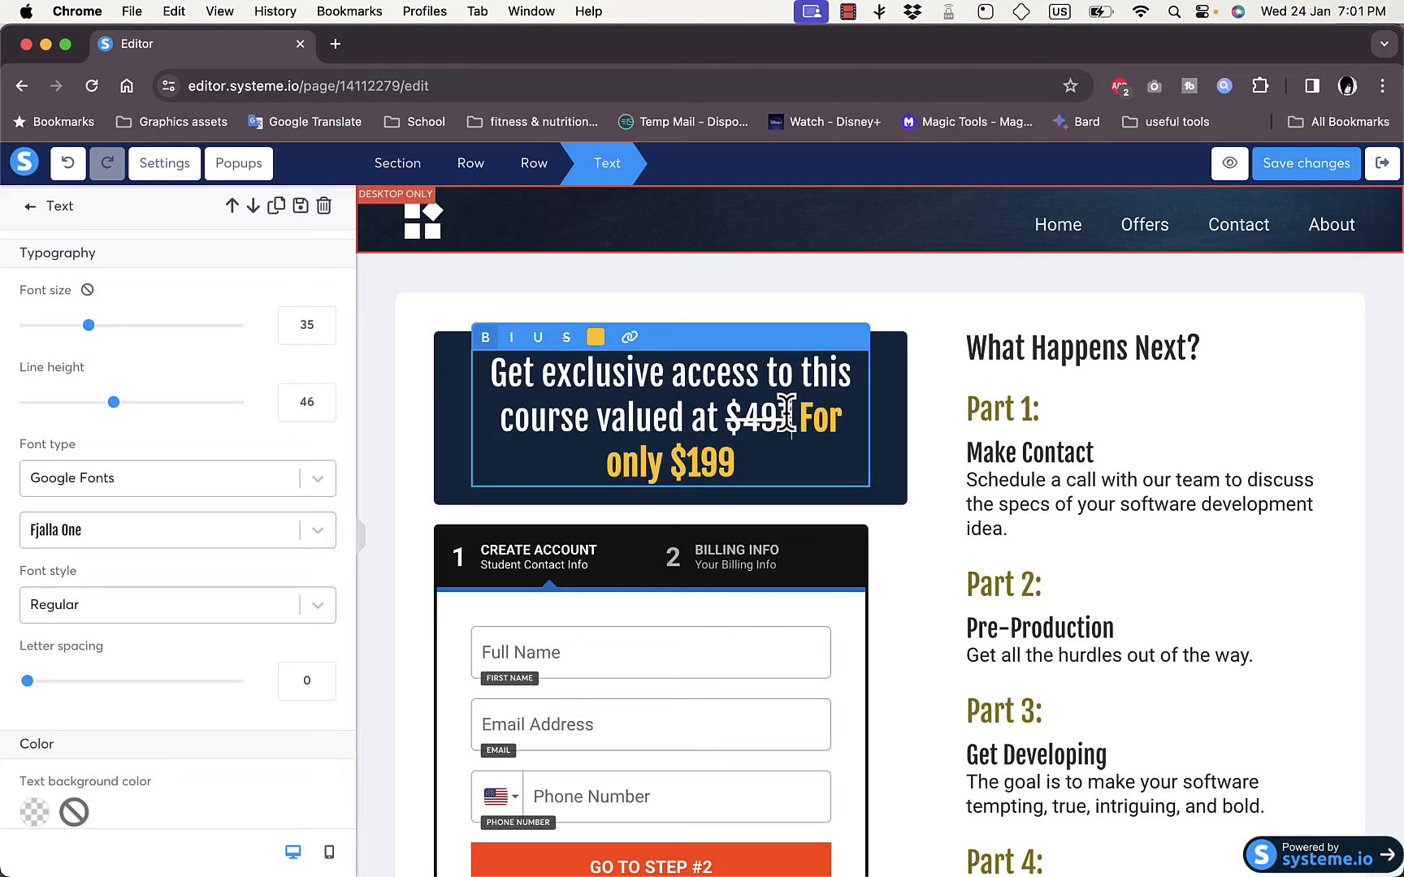
pyautogui.moveTo(788, 414); pyautogui.dragTo(741, 411)
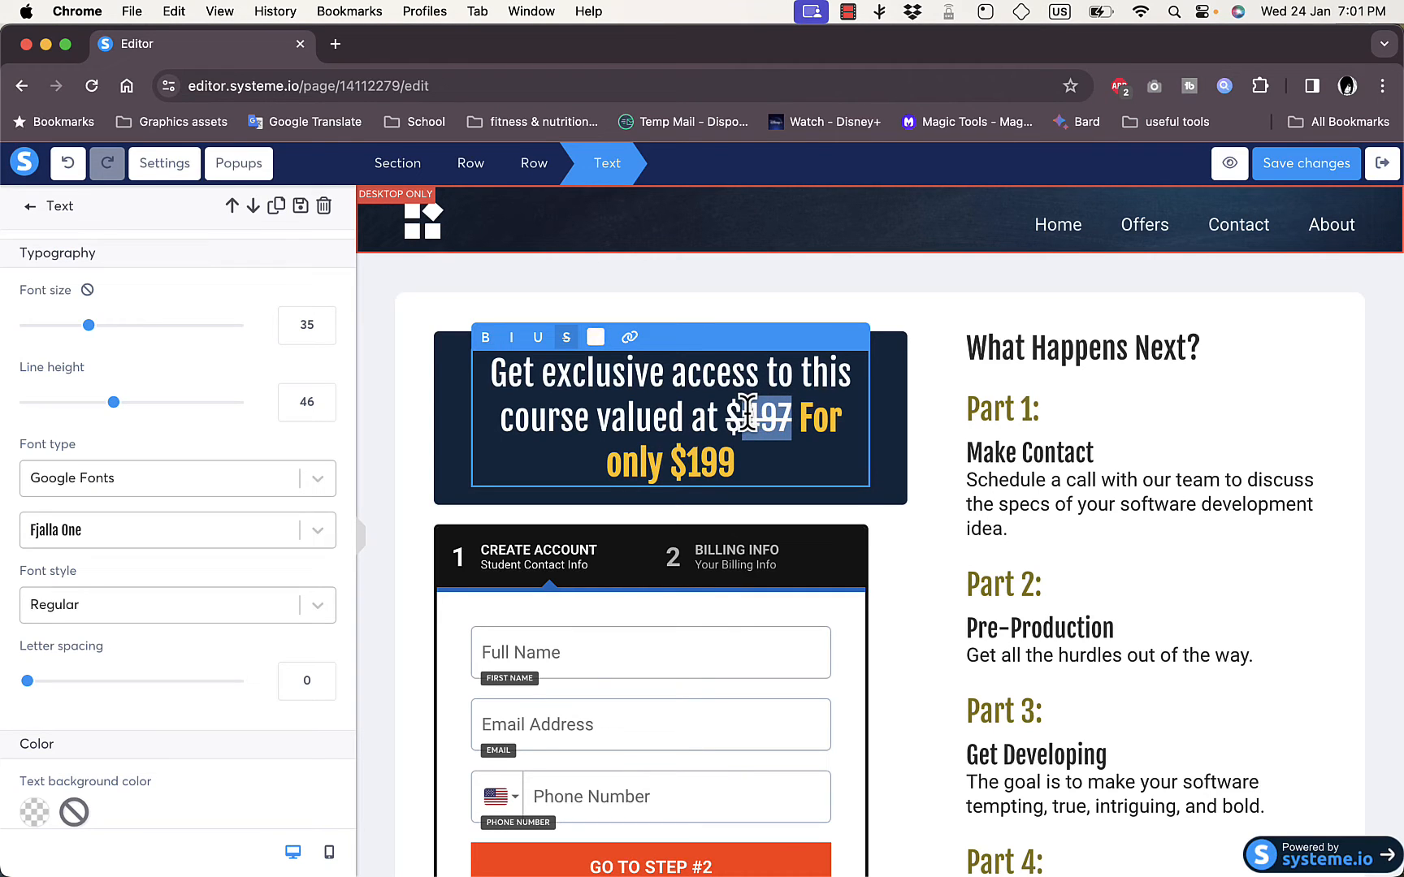
pyautogui.write('599')
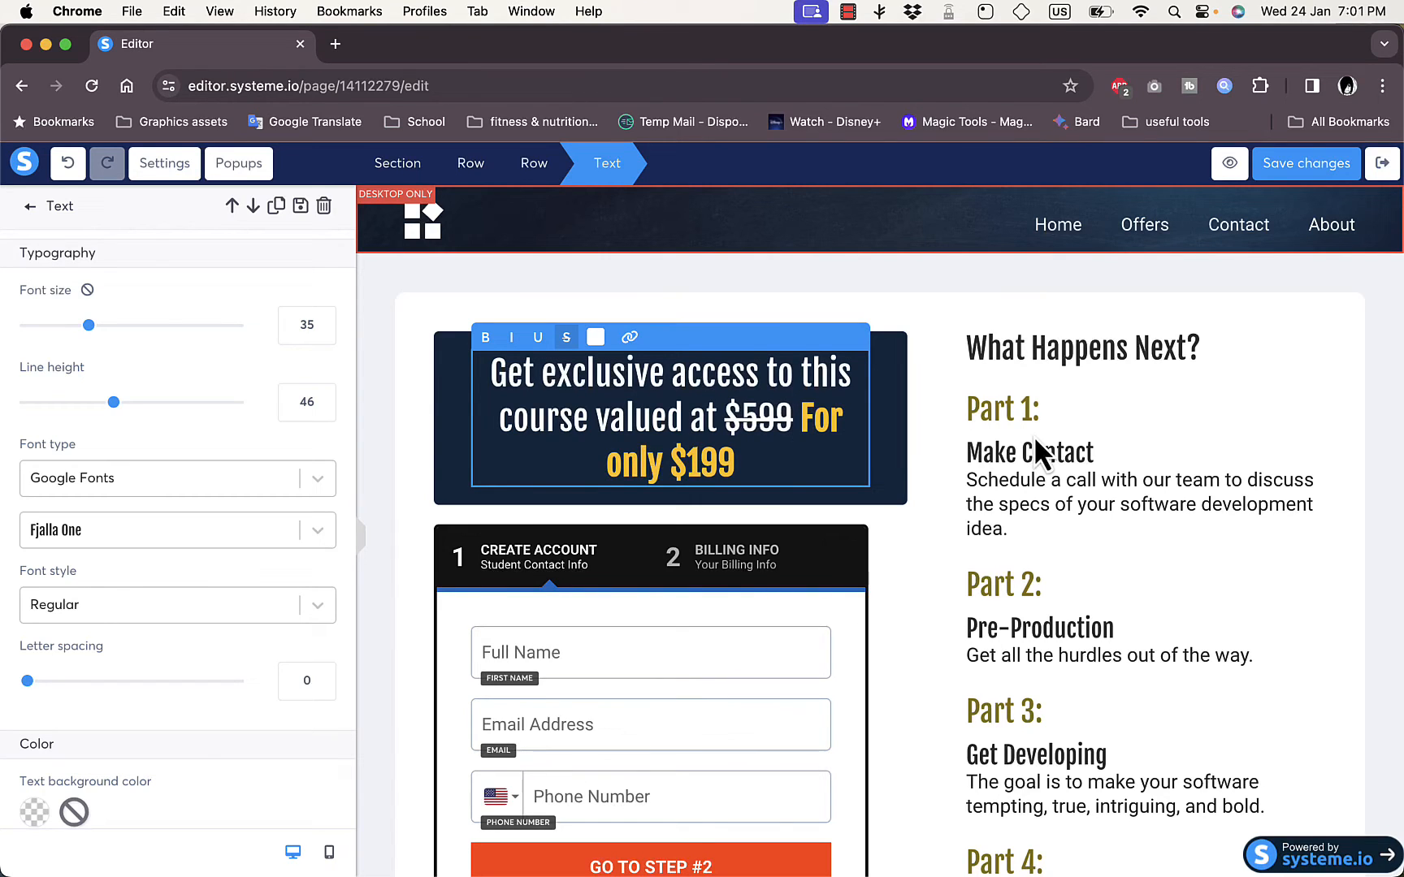
pyautogui.click(1310, 167)
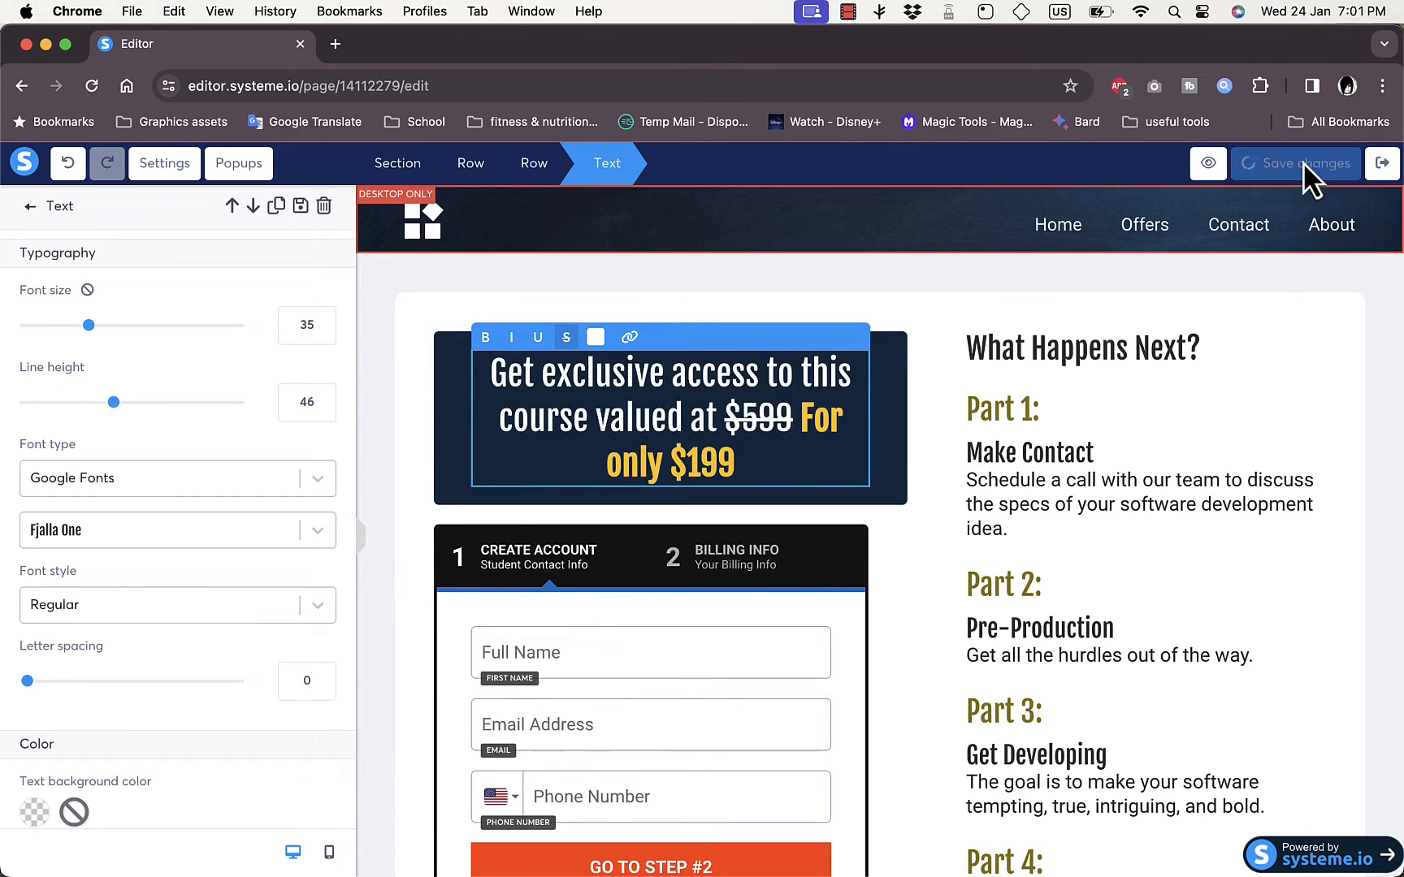
pyautogui.click(1381, 165)
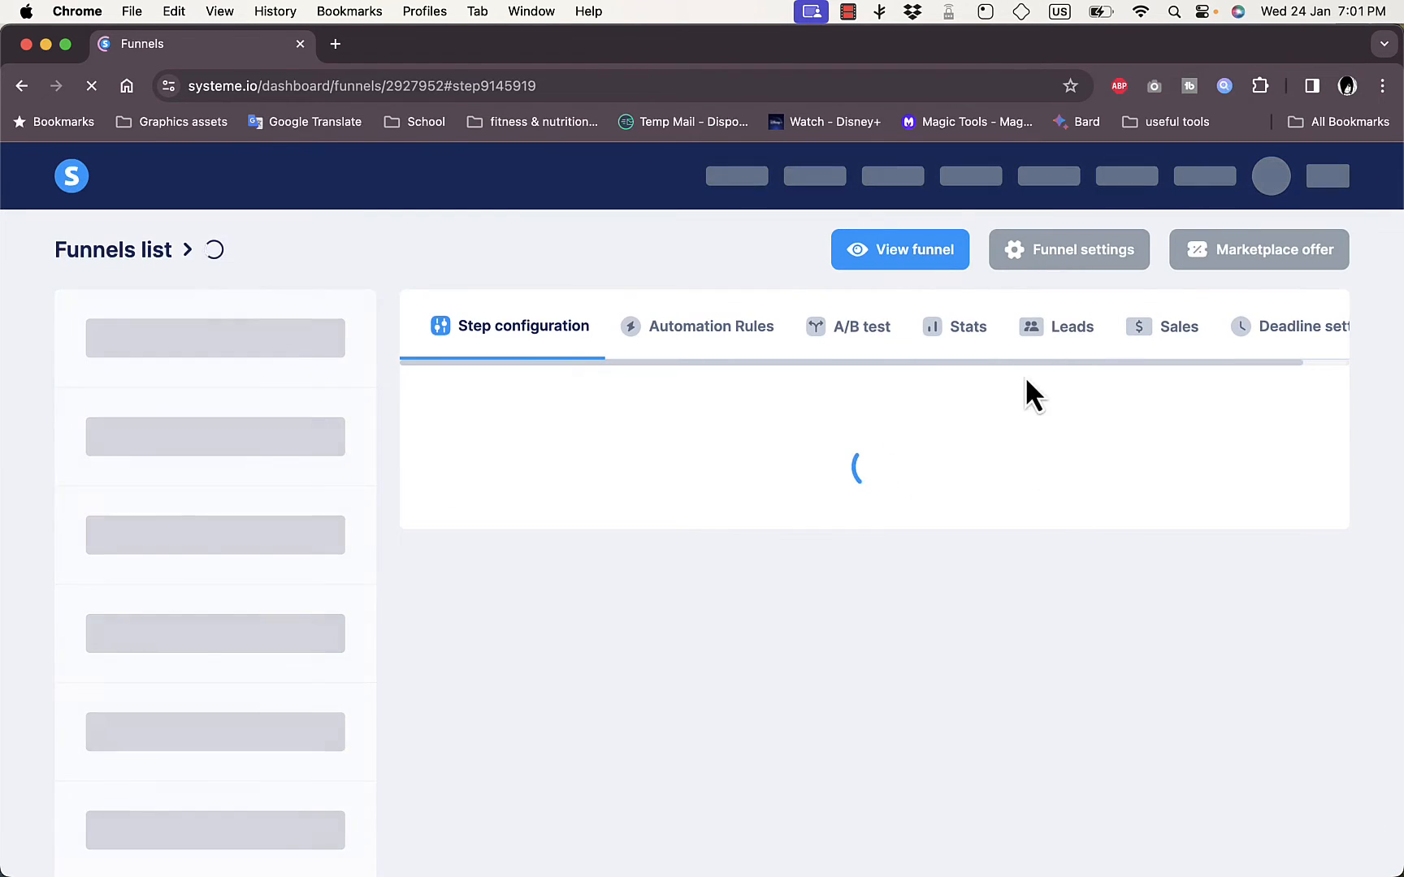
# Add a one-time payment price plan to the digital product offer and open the form for creating a new plan
pyautogui.scroll(-2, 1017, 423)
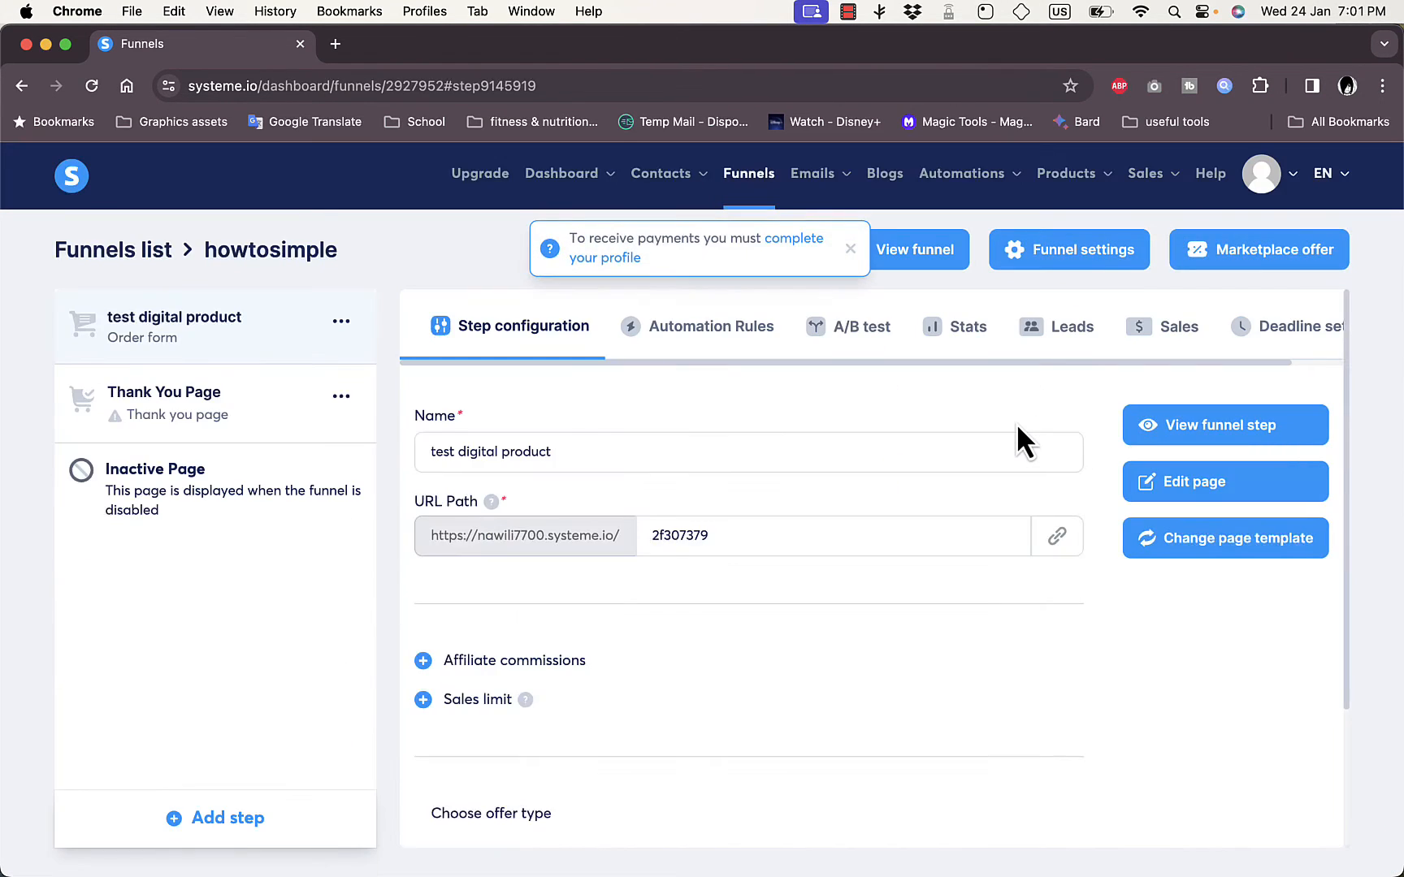
pyautogui.scroll(-2, 1016, 424)
pyautogui.click(500, 684)
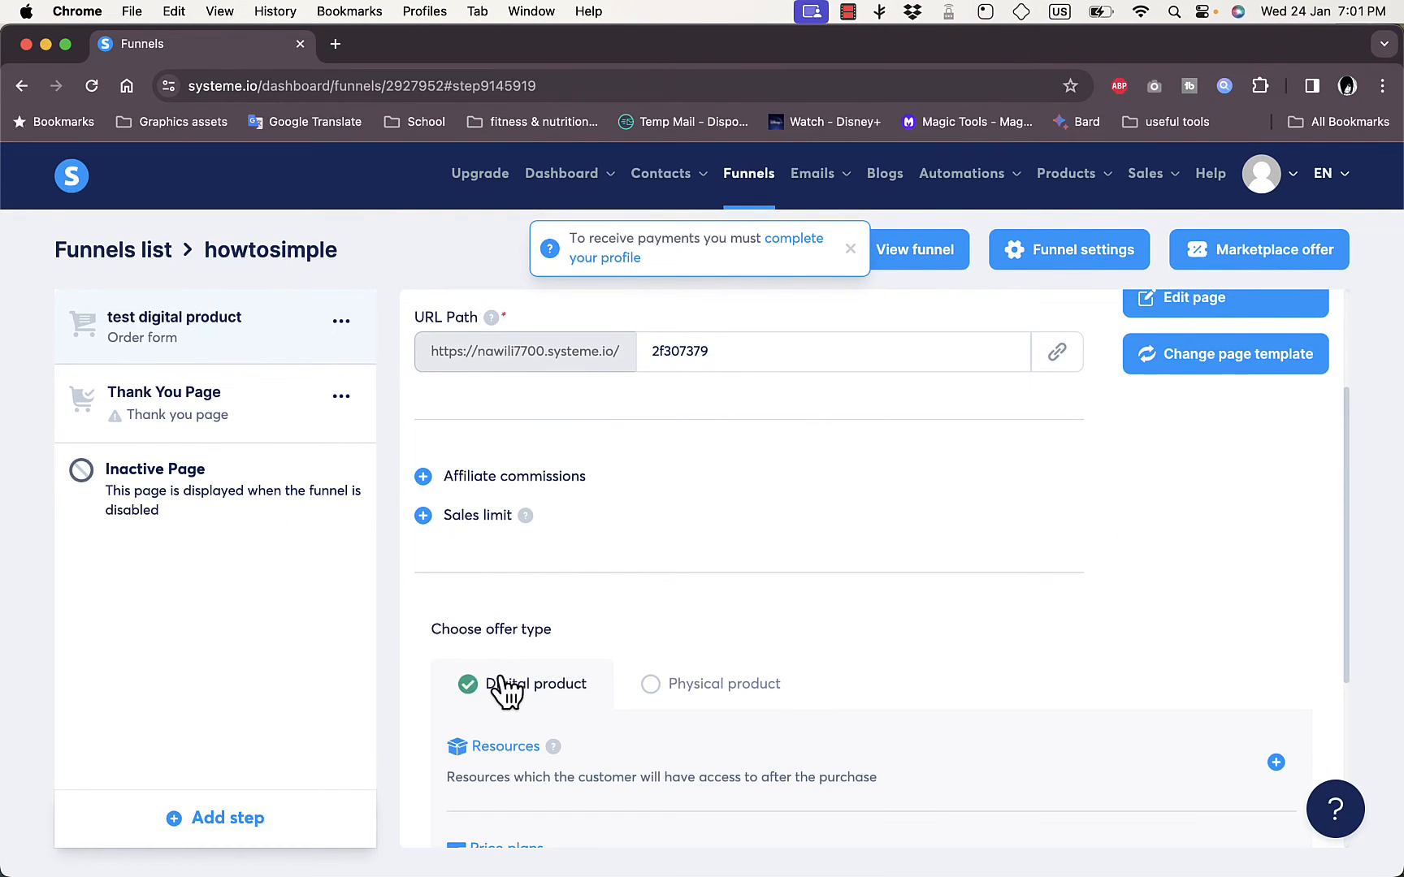
pyautogui.scroll(-3, 884, 662)
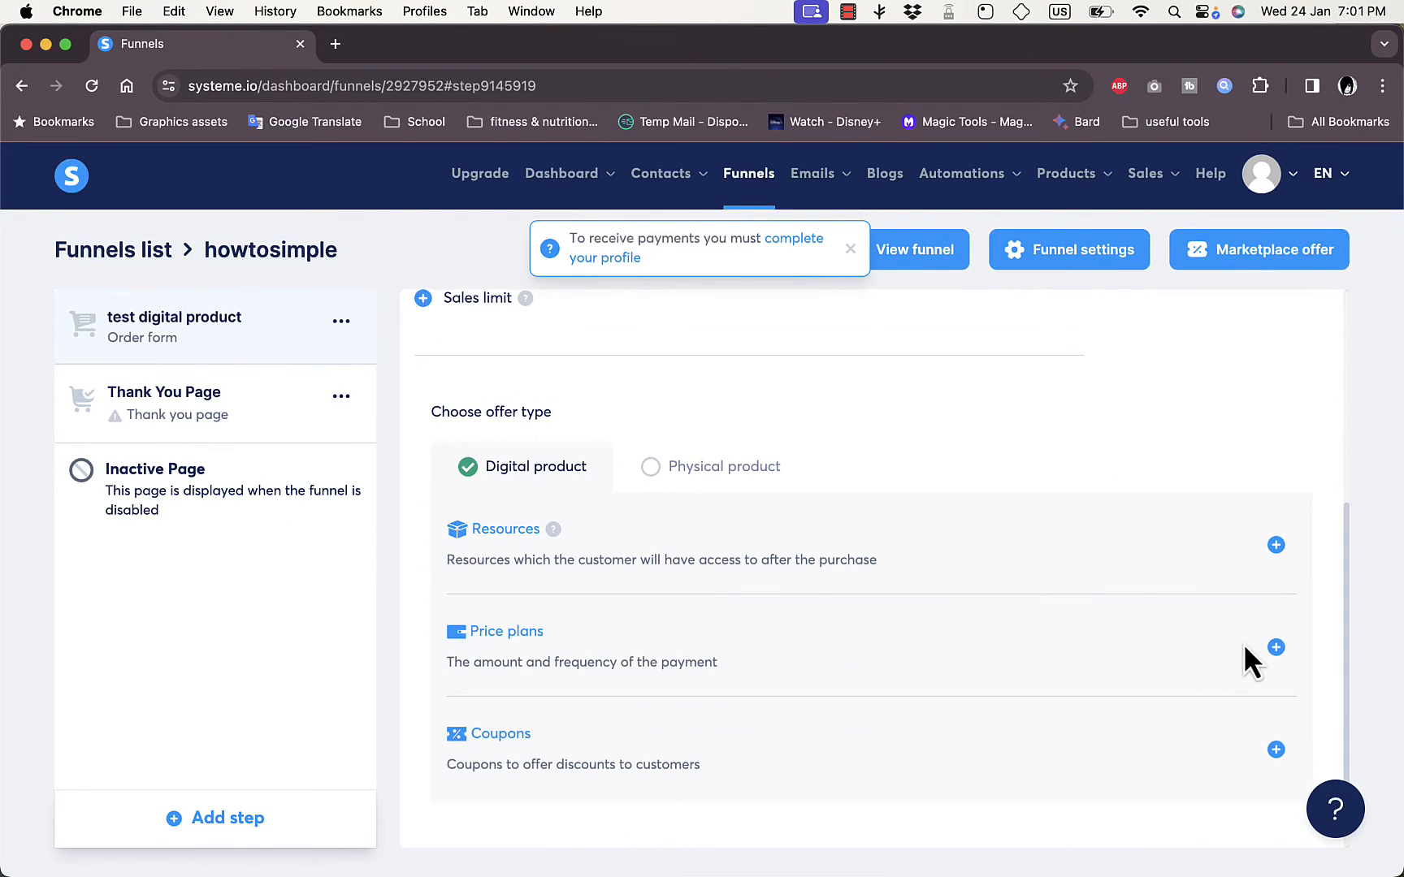
pyautogui.click(1275, 648)
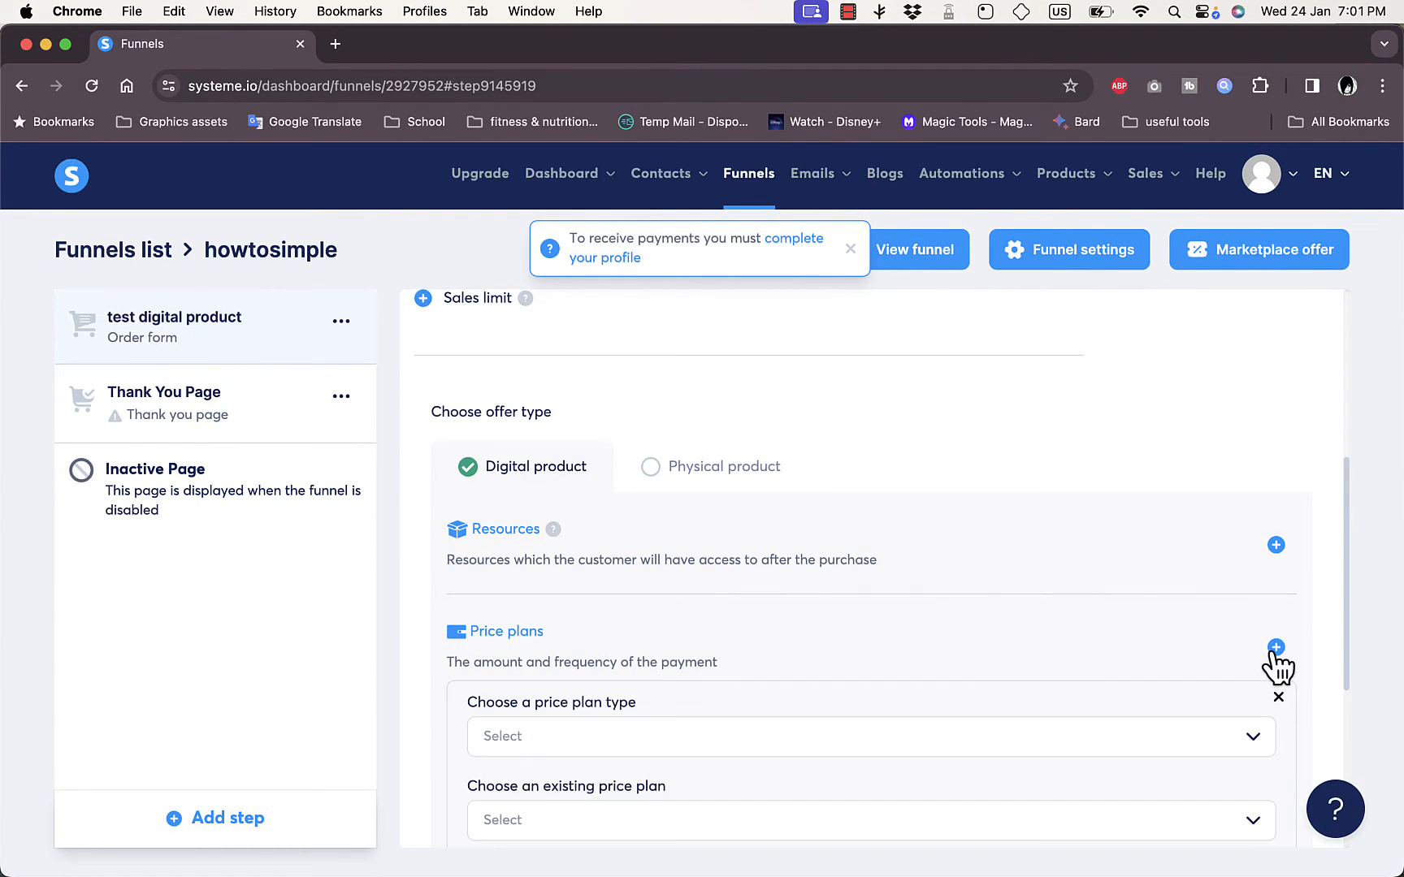
pyautogui.click(735, 742)
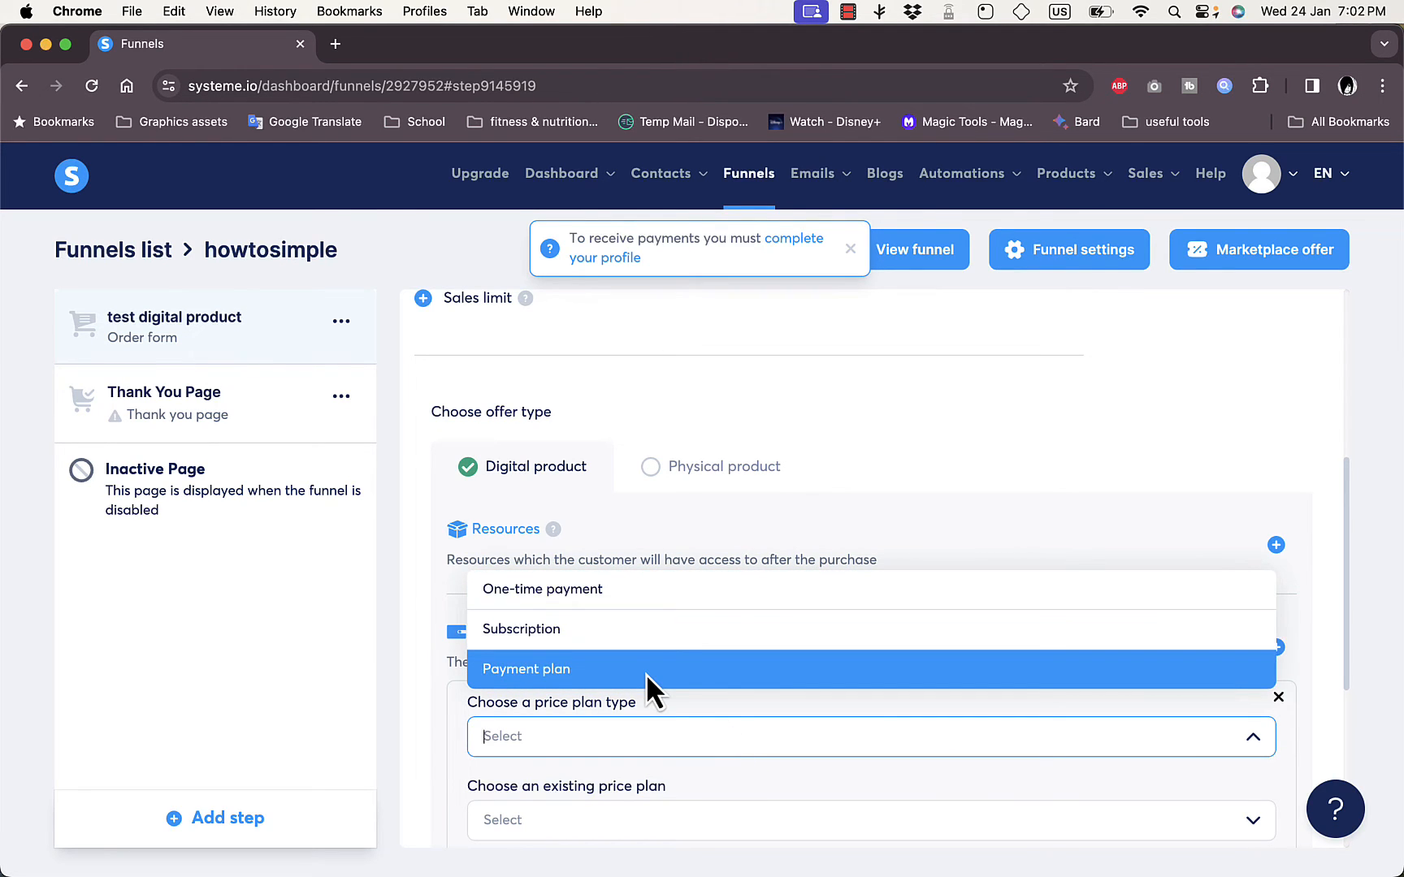
pyautogui.click(653, 591)
pyautogui.scroll(-4, 654, 607)
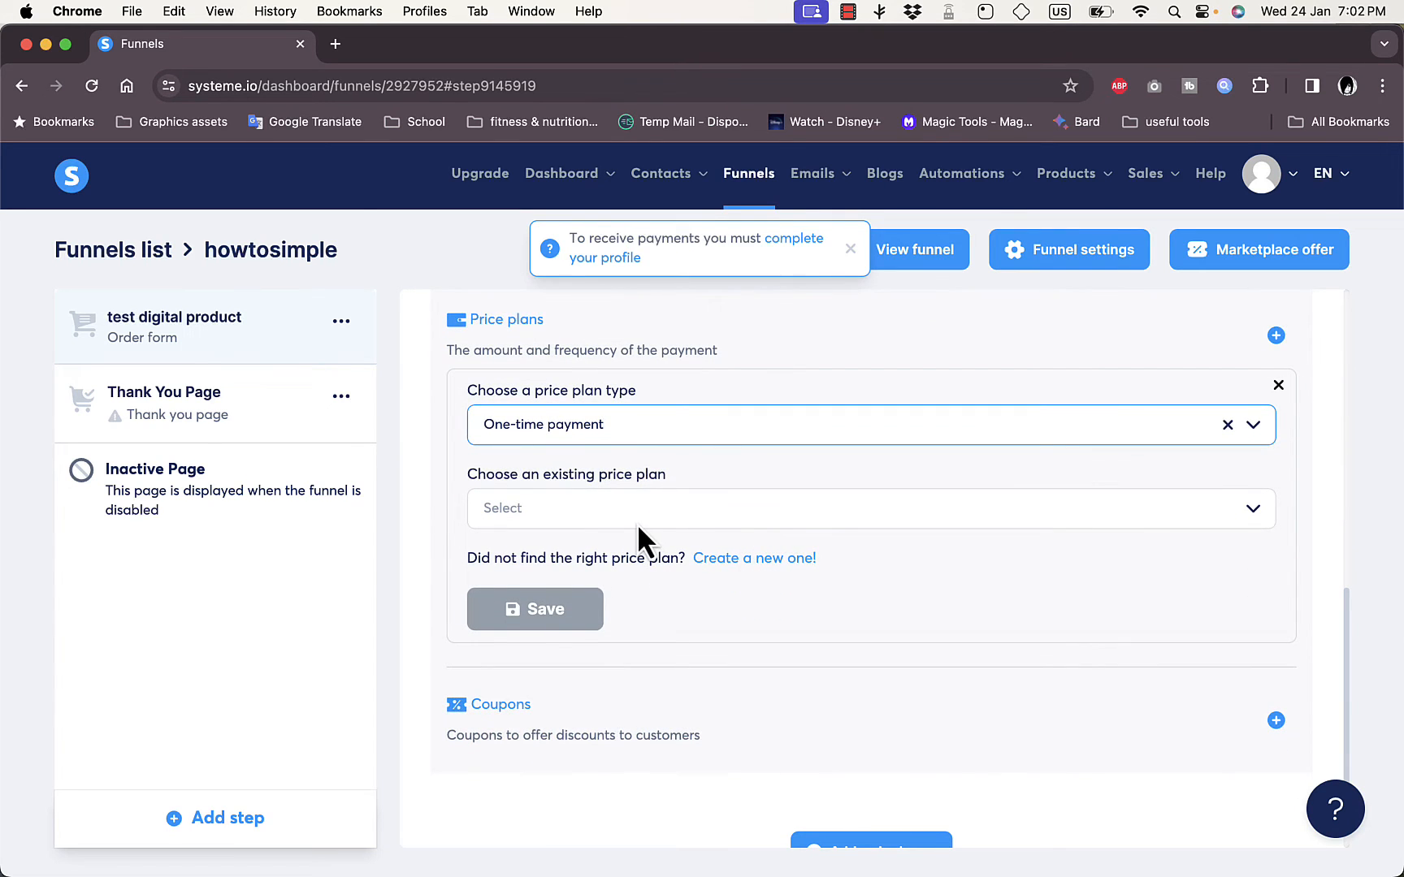
pyautogui.click(566, 532)
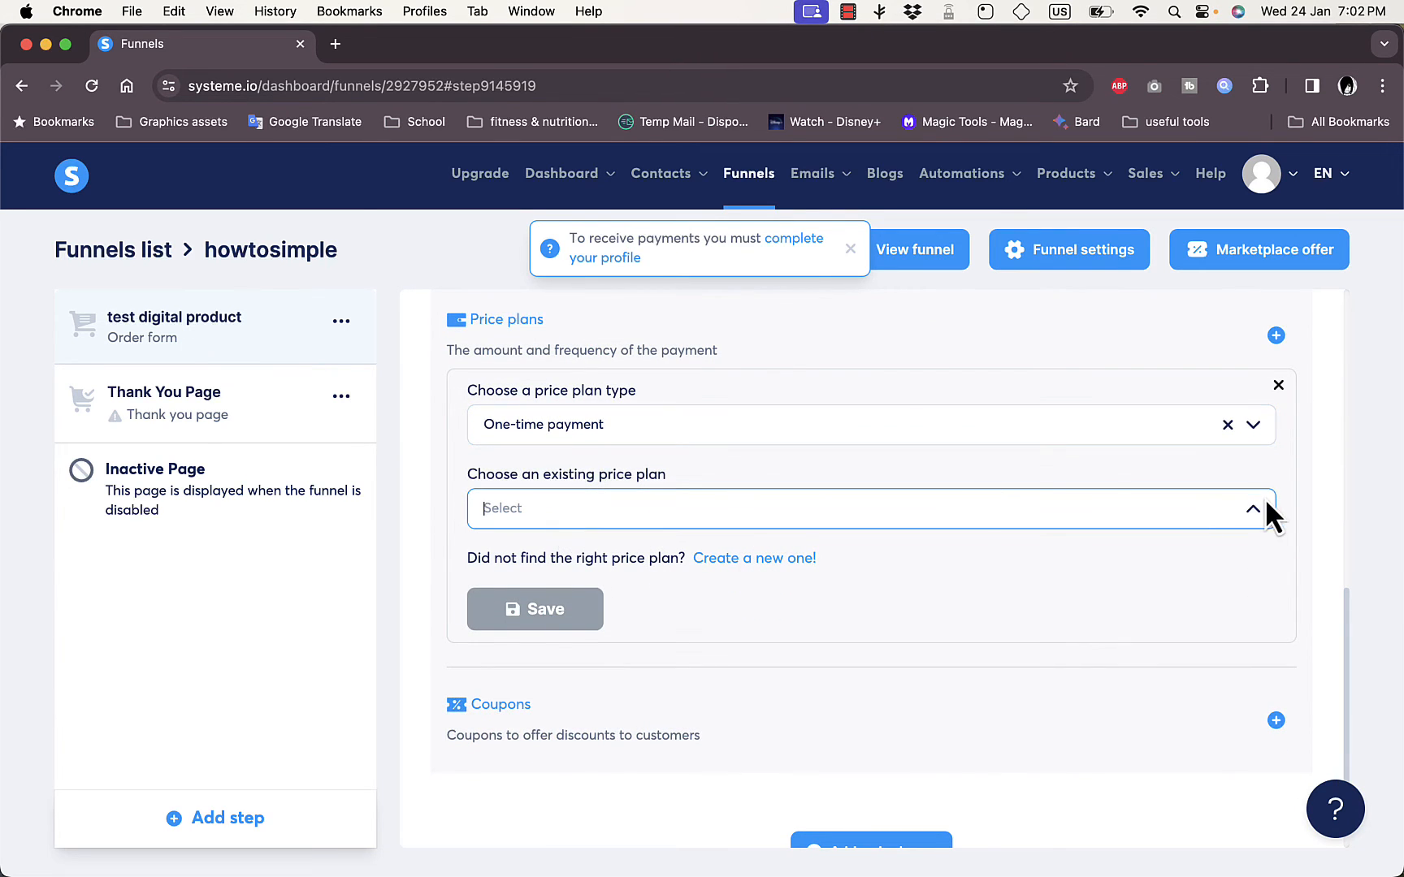
pyautogui.click(753, 559)
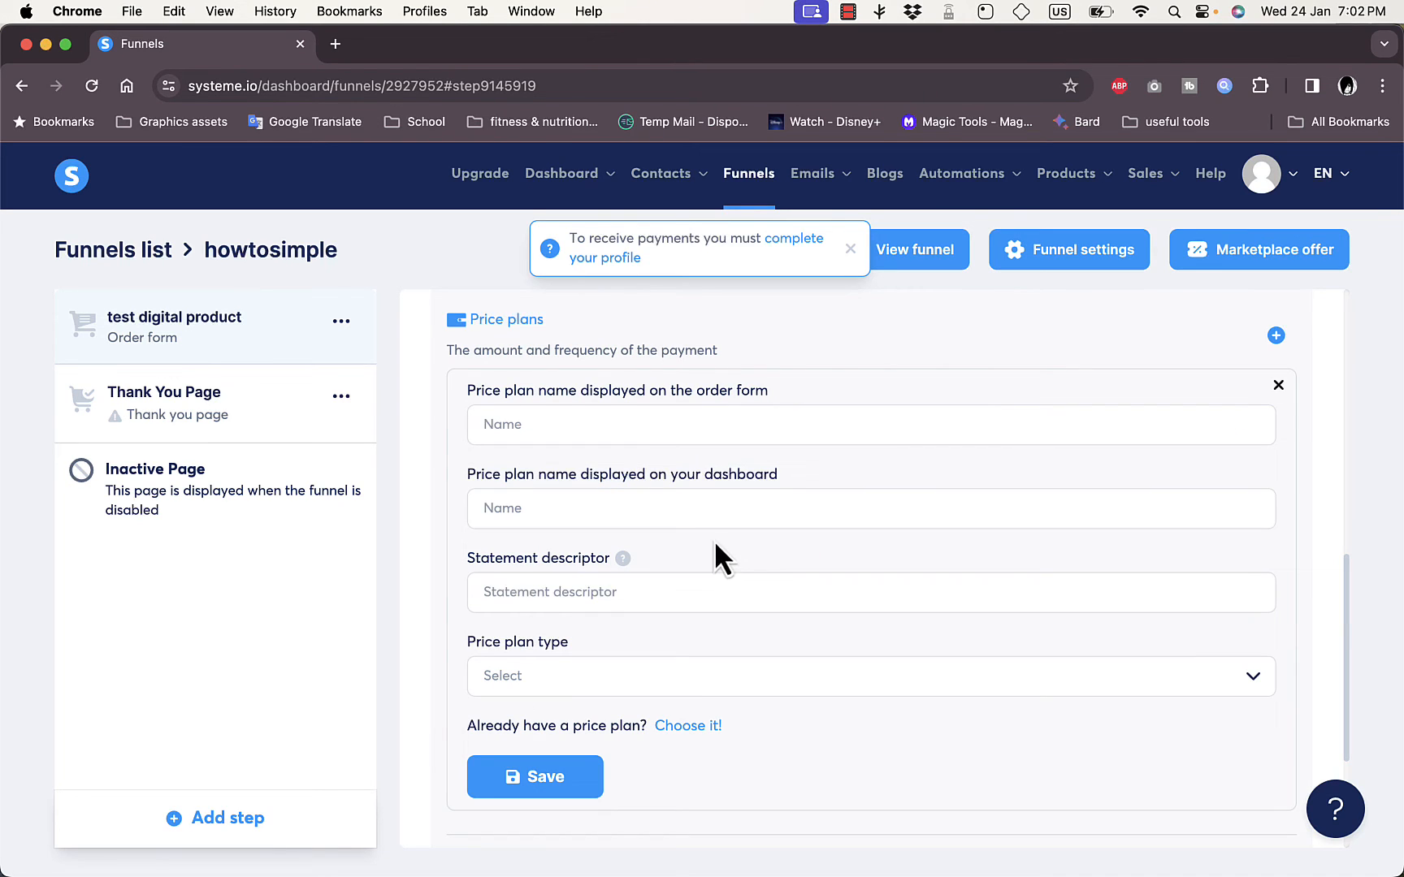
# Name the new price plan "Test price" on the order form and "test price plan" on the dashboard
pyautogui.click(682, 423)
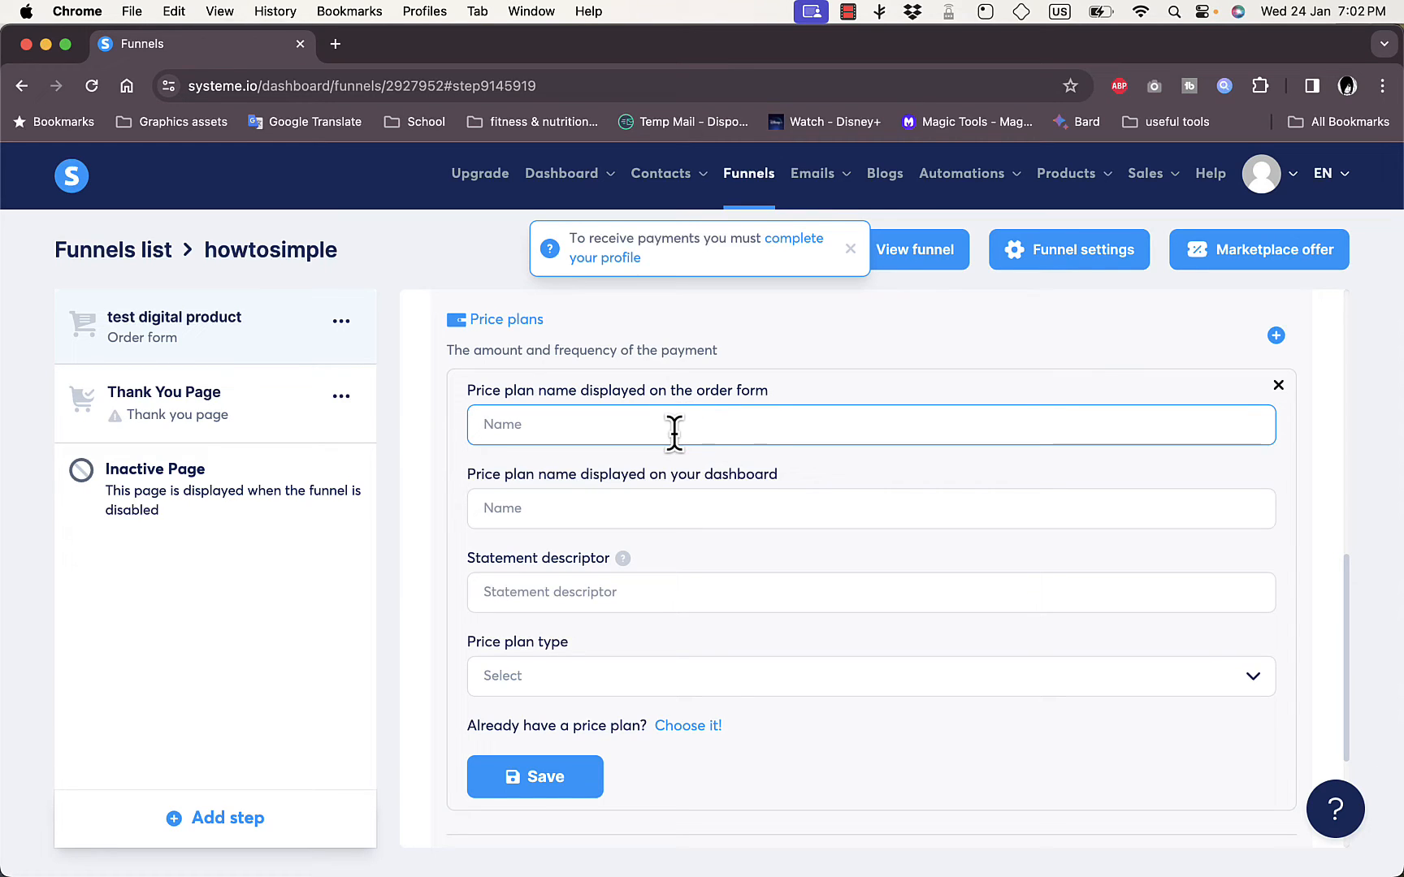
pyautogui.write('Test price')
pyautogui.click(665, 504)
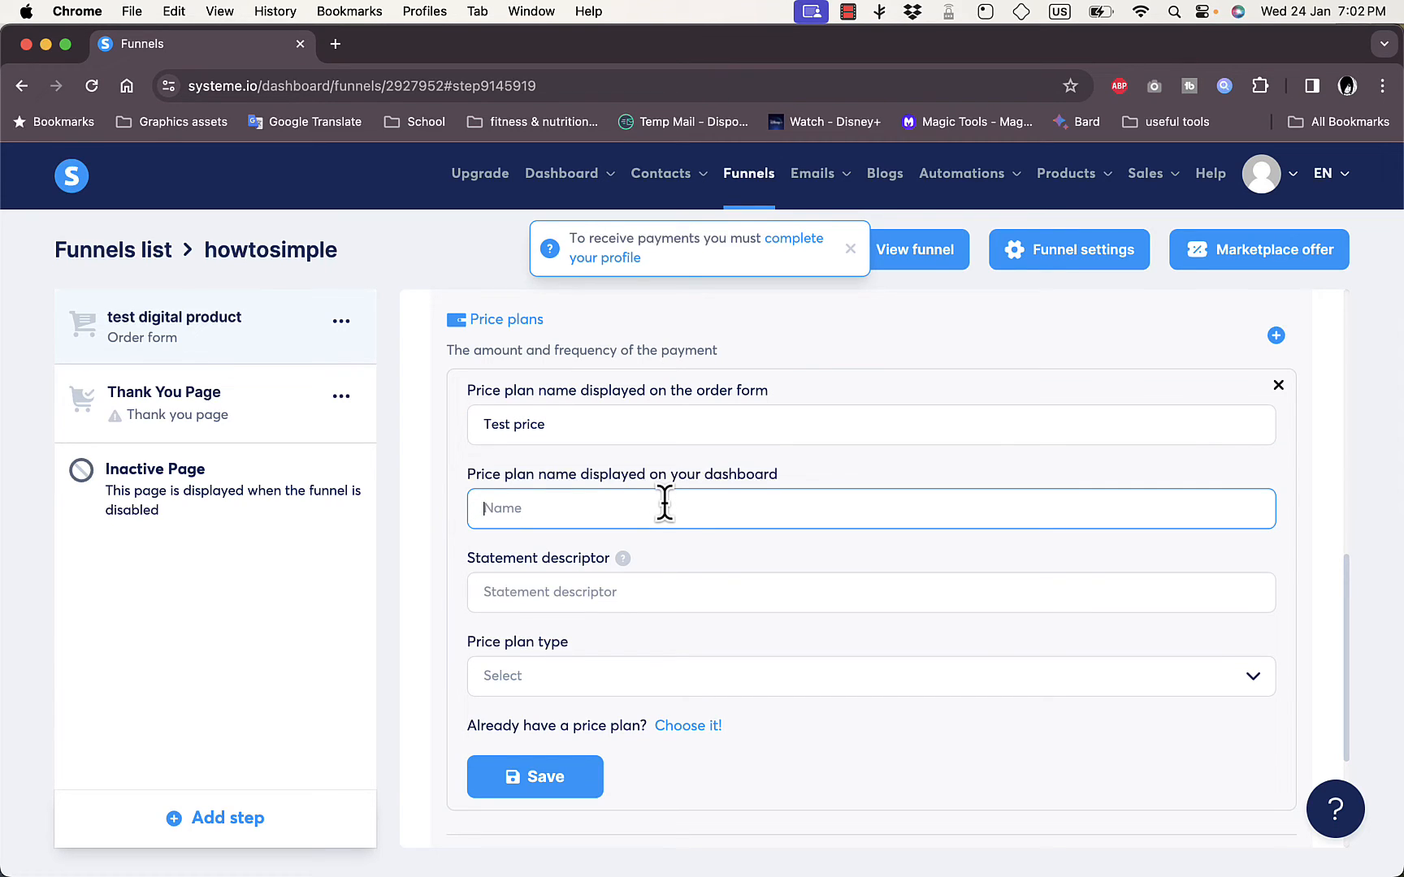
pyautogui.write('test price plan')
pyautogui.click(656, 588)
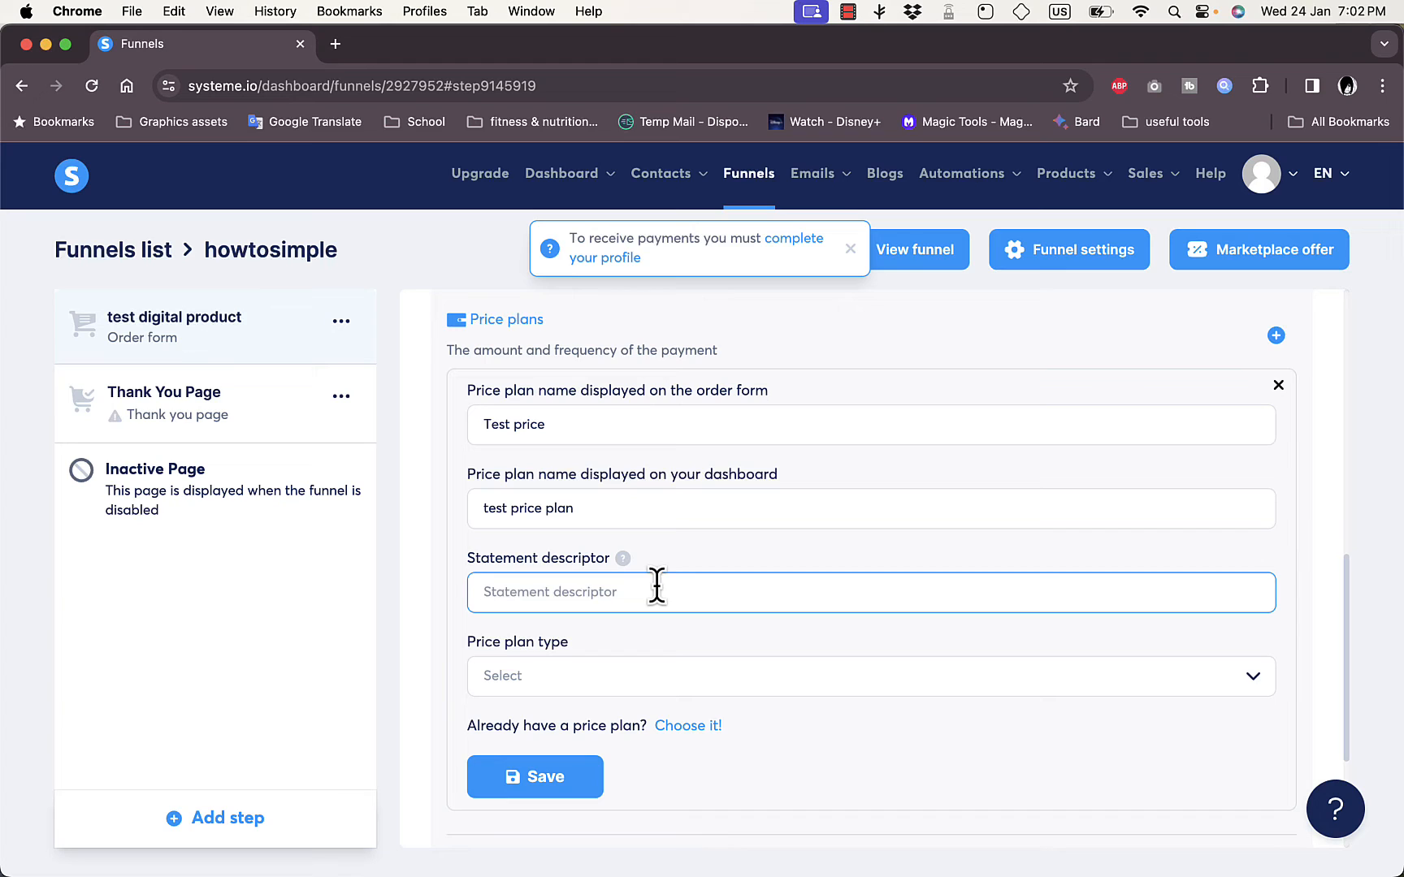
# Set the new price plan's type to One-time payment with an amount of 199 USD and try to save it
pyautogui.click(638, 687)
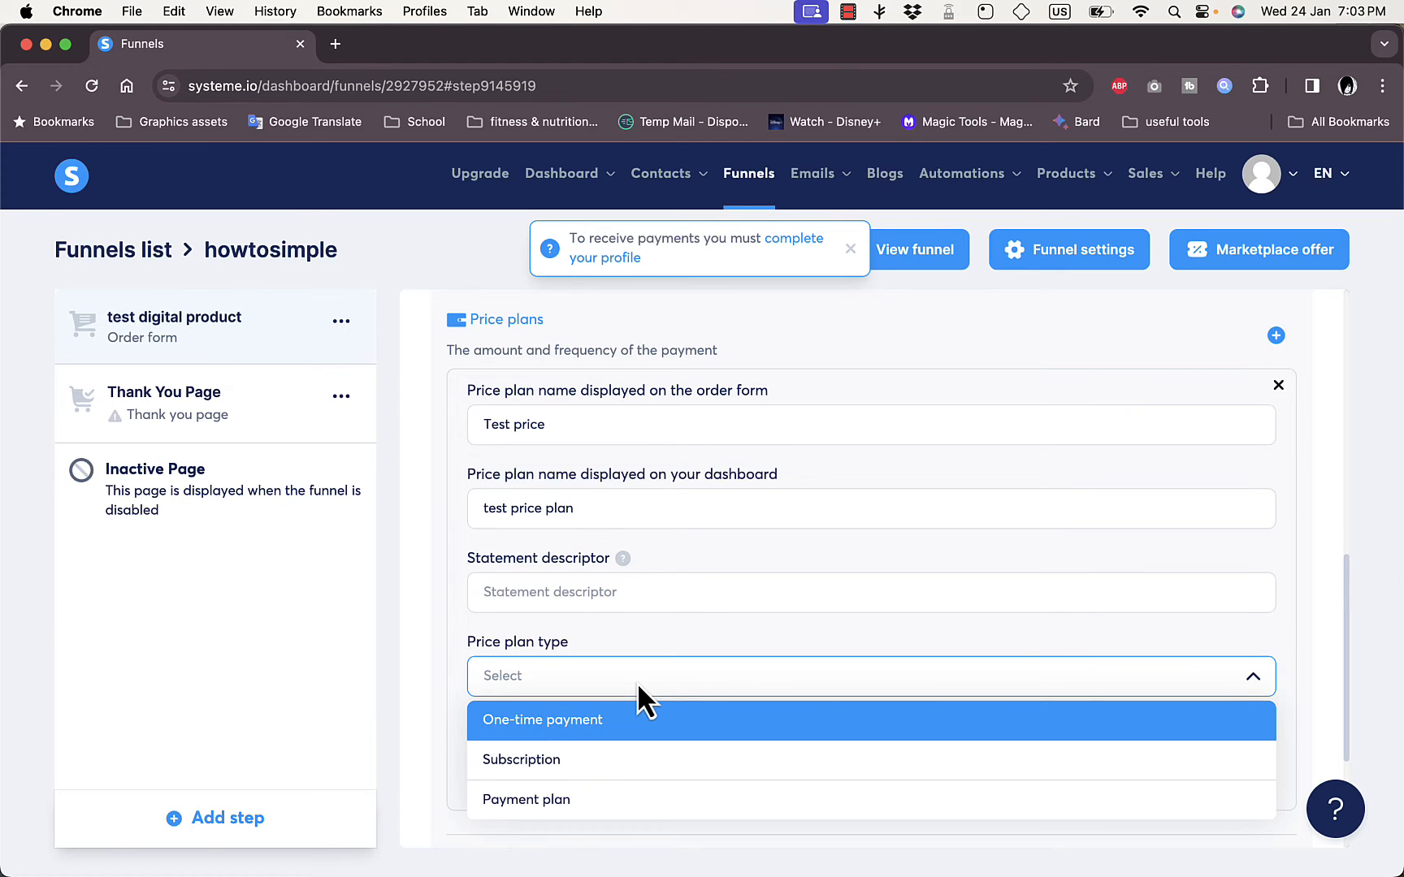
pyautogui.click(628, 735)
pyautogui.scroll(-5, 761, 618)
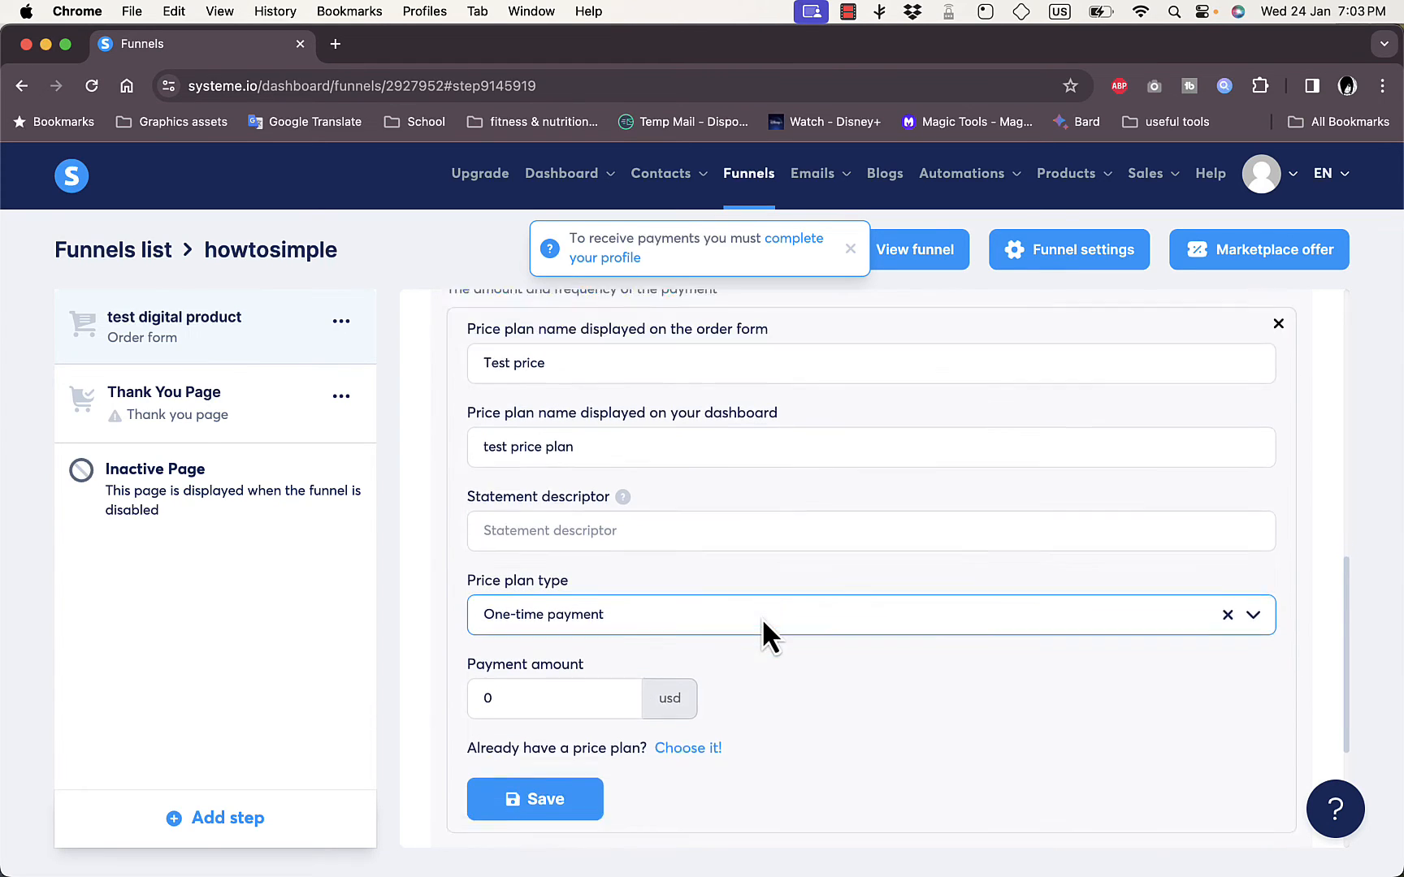
pyautogui.moveTo(505, 526); pyautogui.dragTo(484, 524)
pyautogui.write('199')
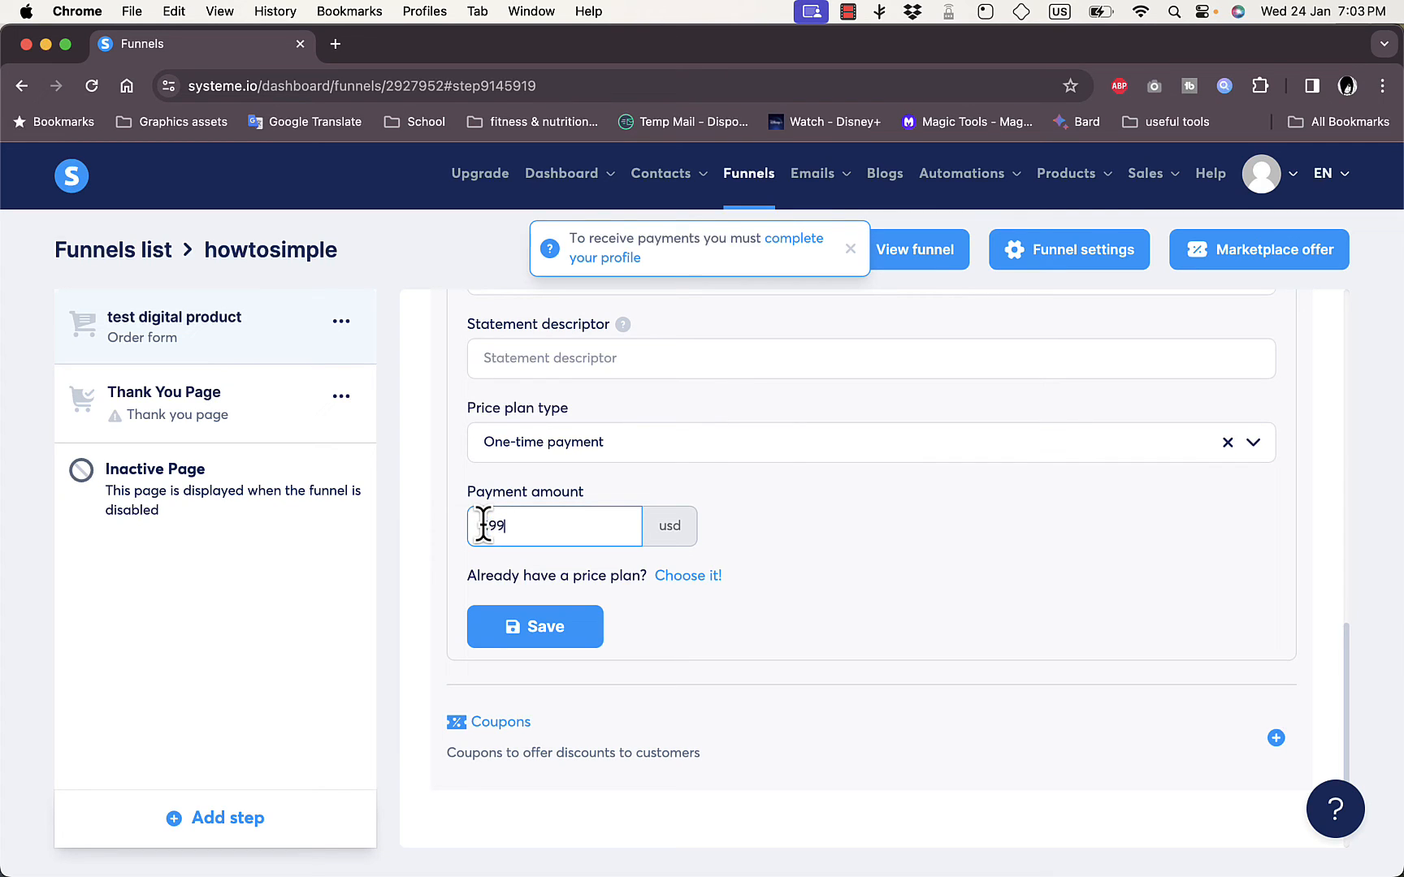
pyautogui.click(550, 626)
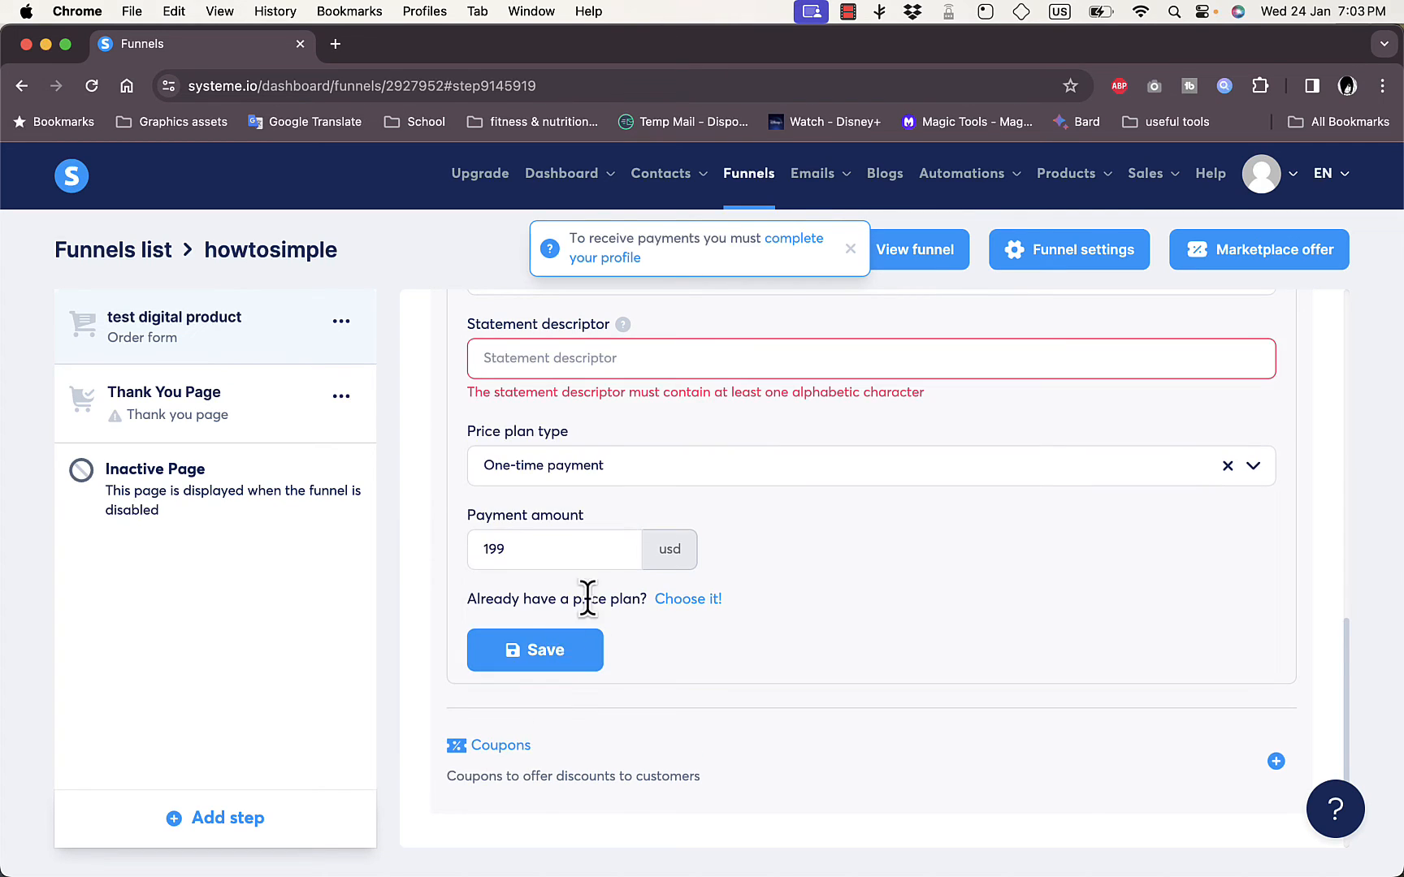
# Enter "test" as the price plan's statement descriptor and save the plan
pyautogui.click(667, 365)
pyautogui.write('test')
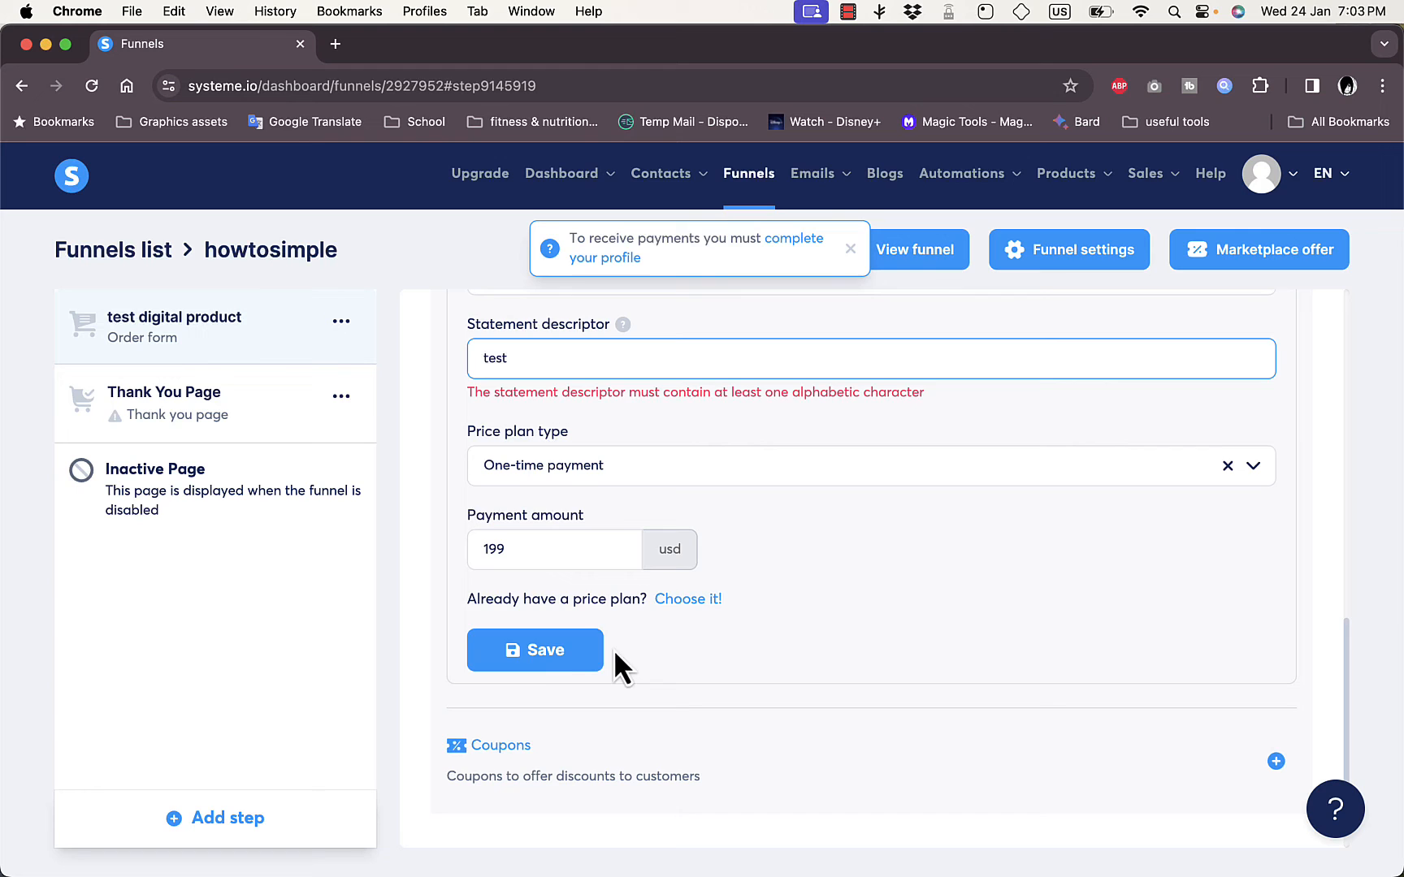
pyautogui.click(549, 662)
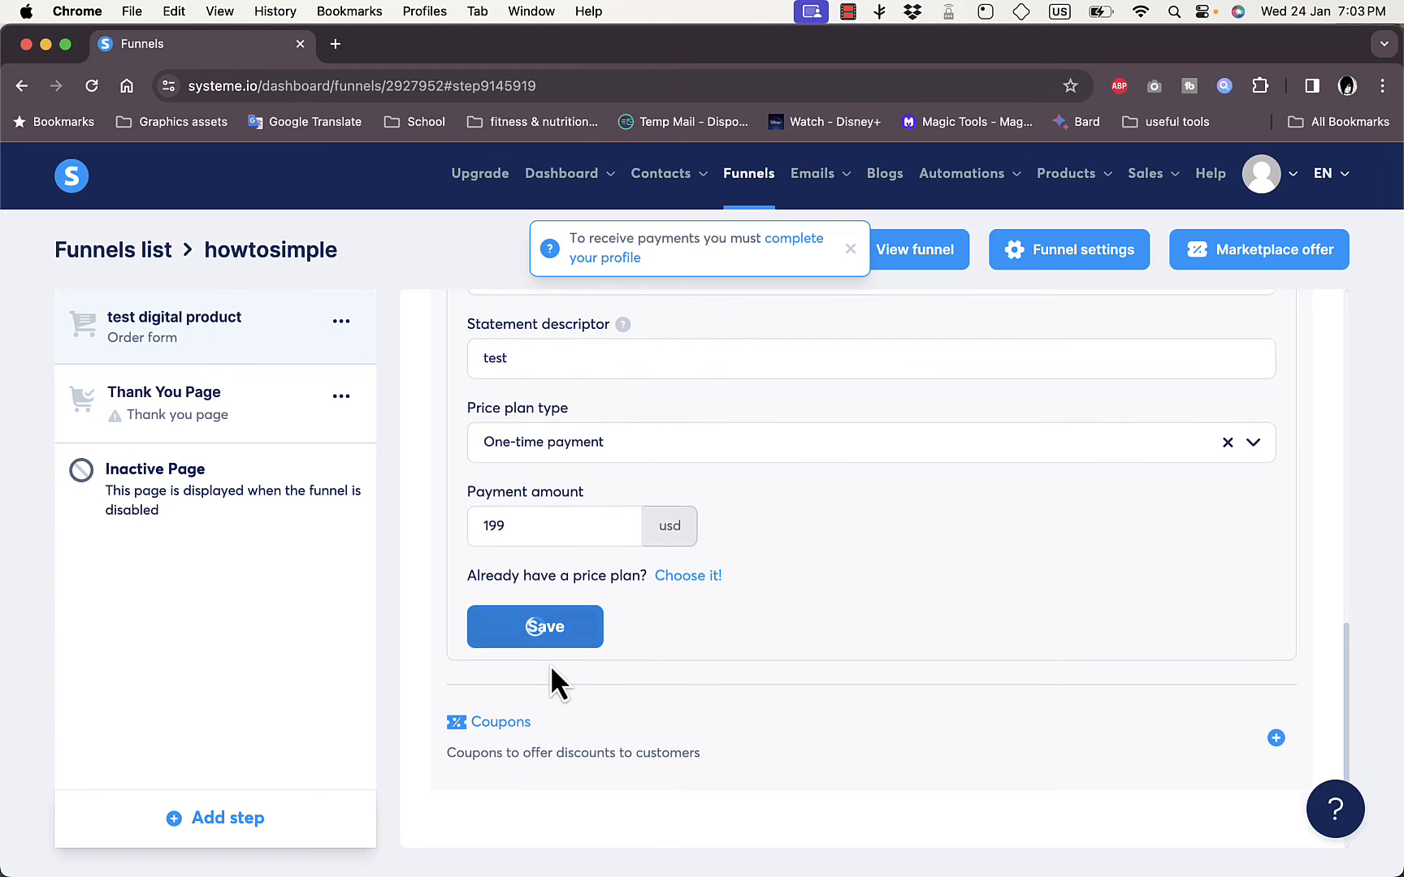
pyautogui.scroll(-2, 818, 610)
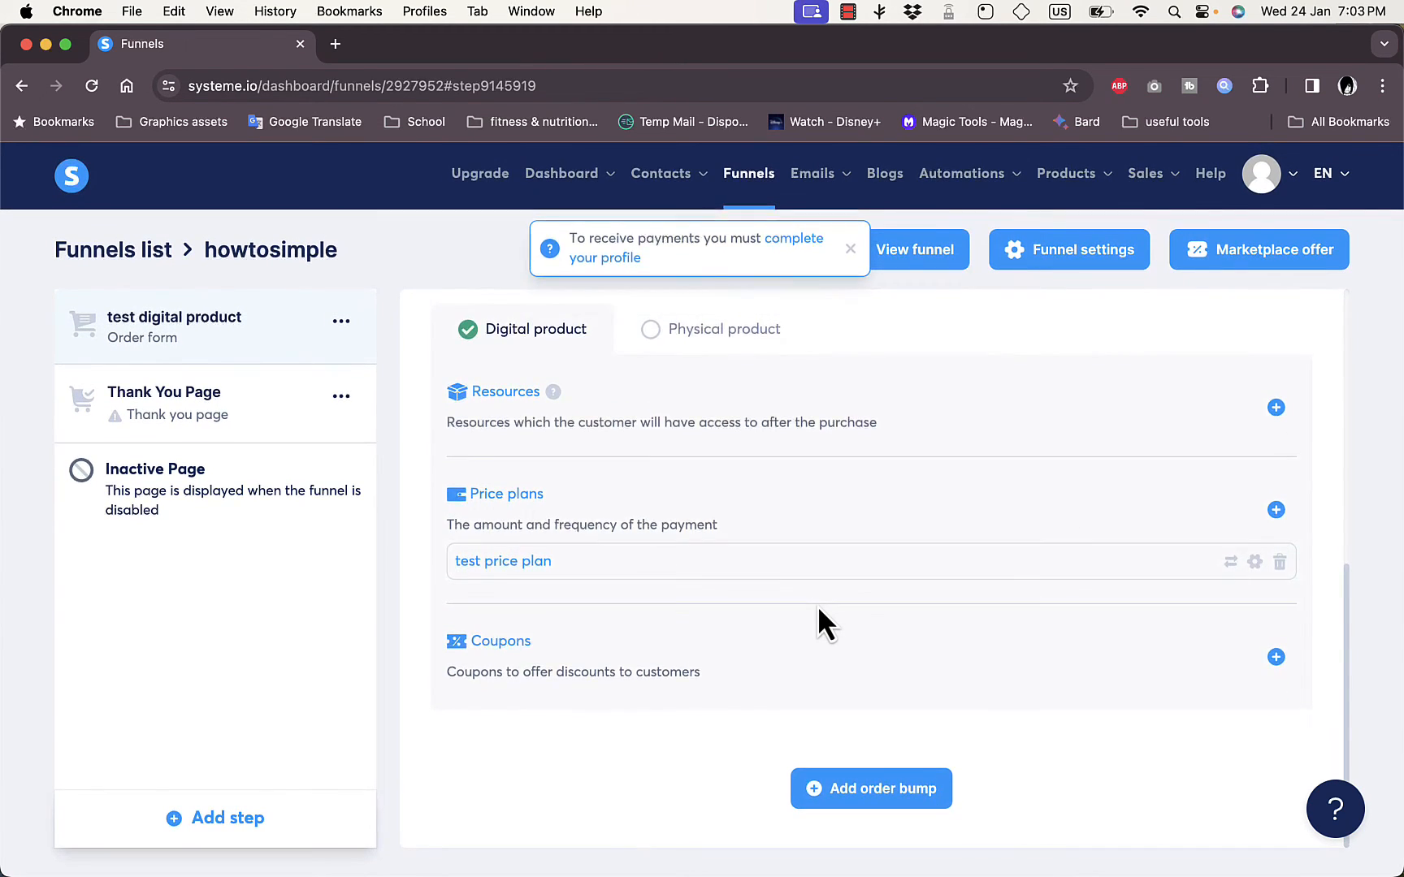
# Add an automation rule with the New sale trigger to the order form step
pyautogui.scroll(10, 715, 408)
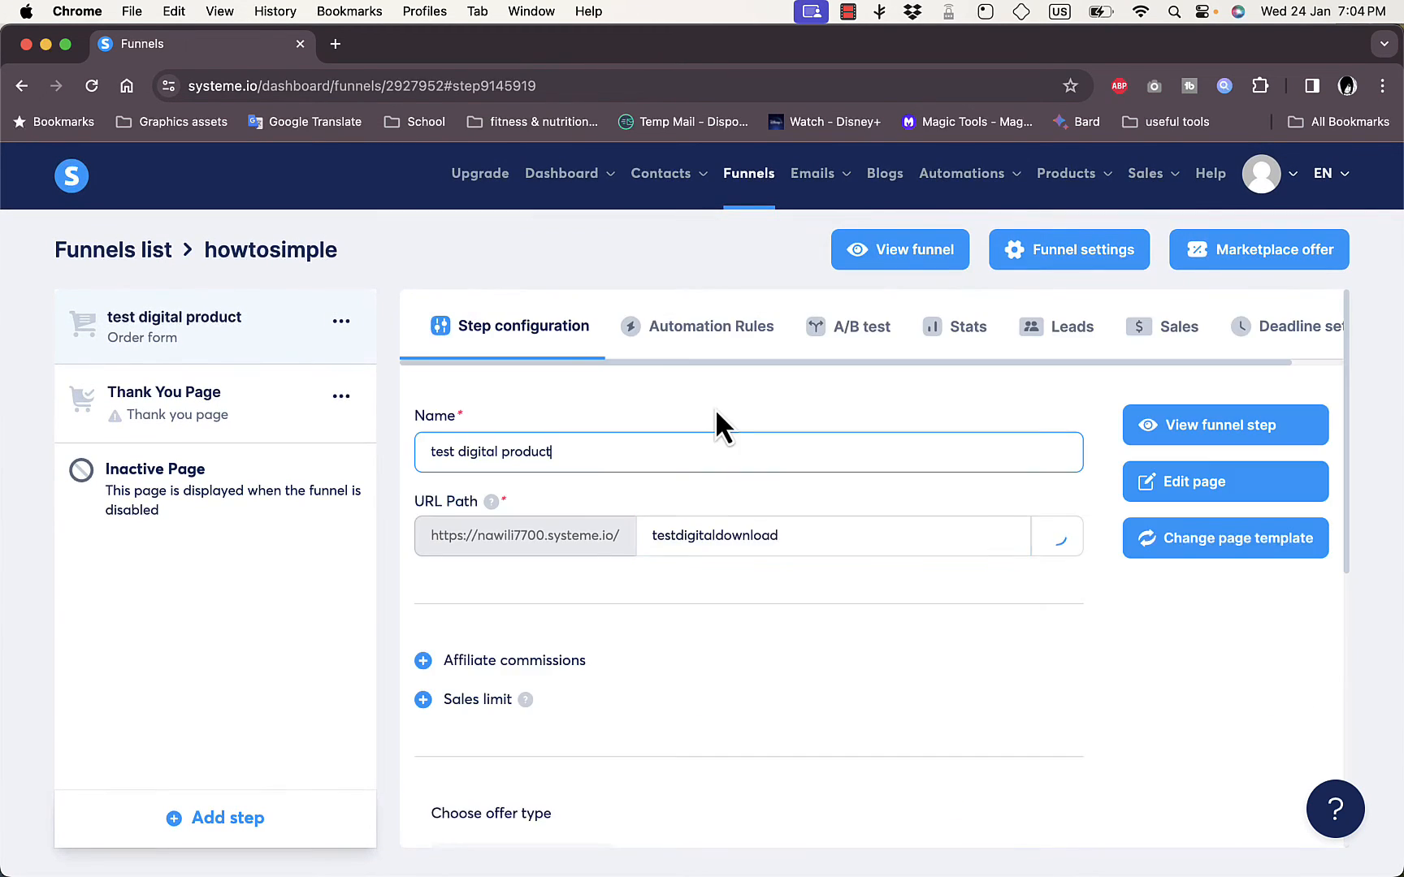
pyautogui.click(709, 327)
pyautogui.scroll(-1, 745, 520)
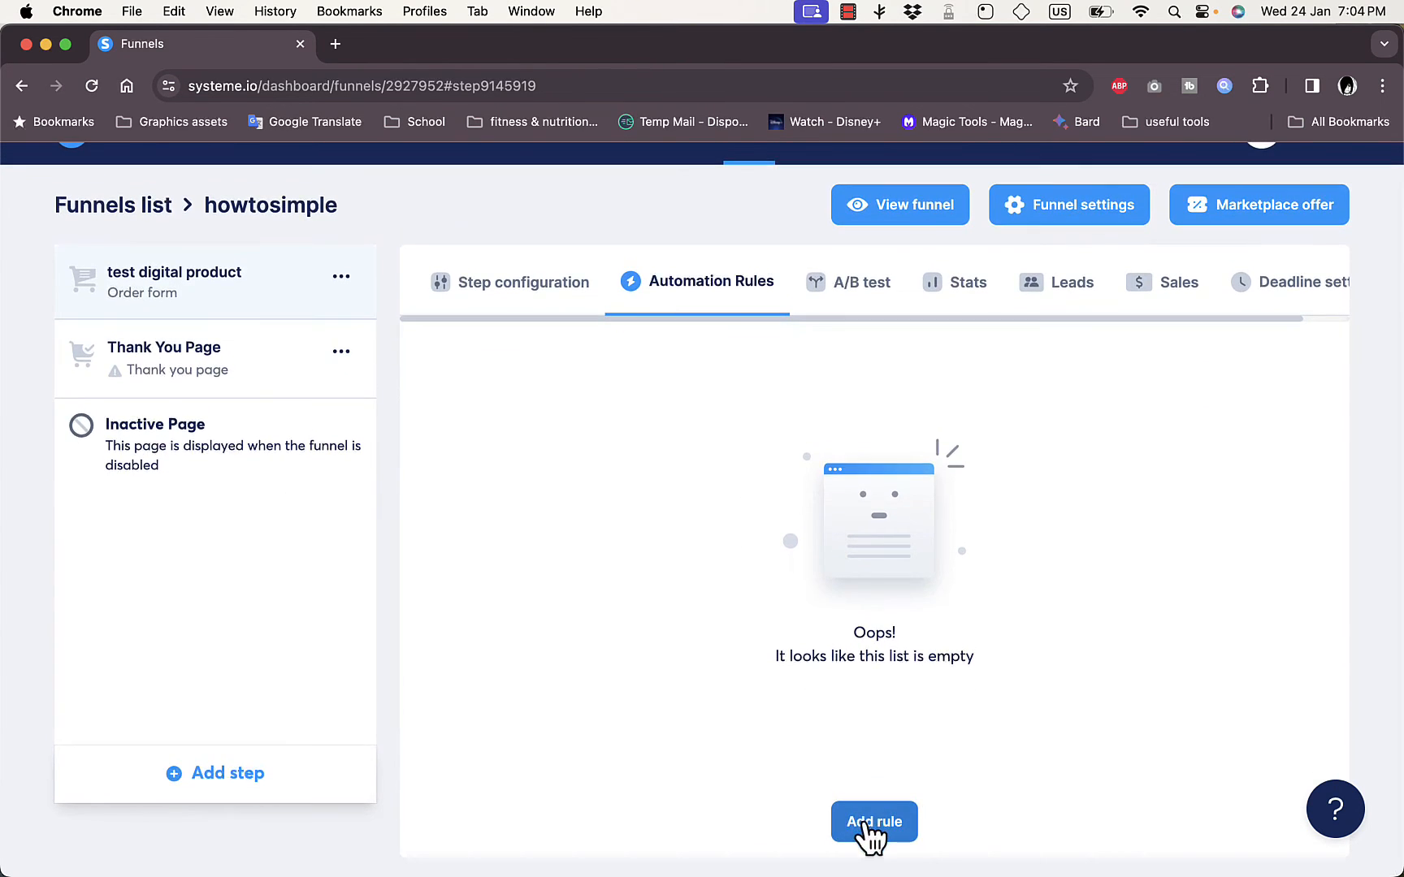
pyautogui.click(866, 823)
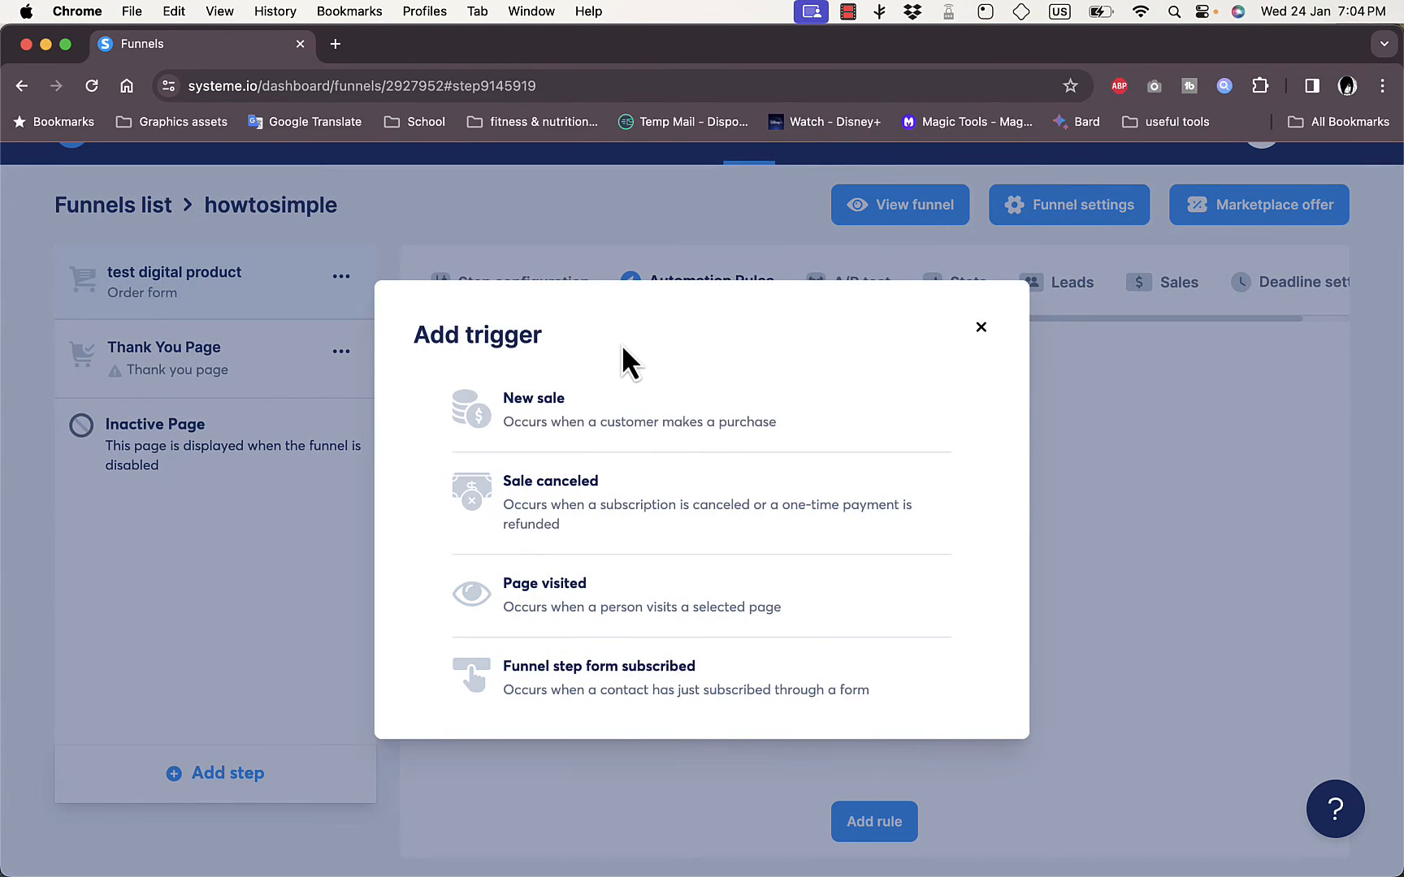
pyautogui.click(565, 412)
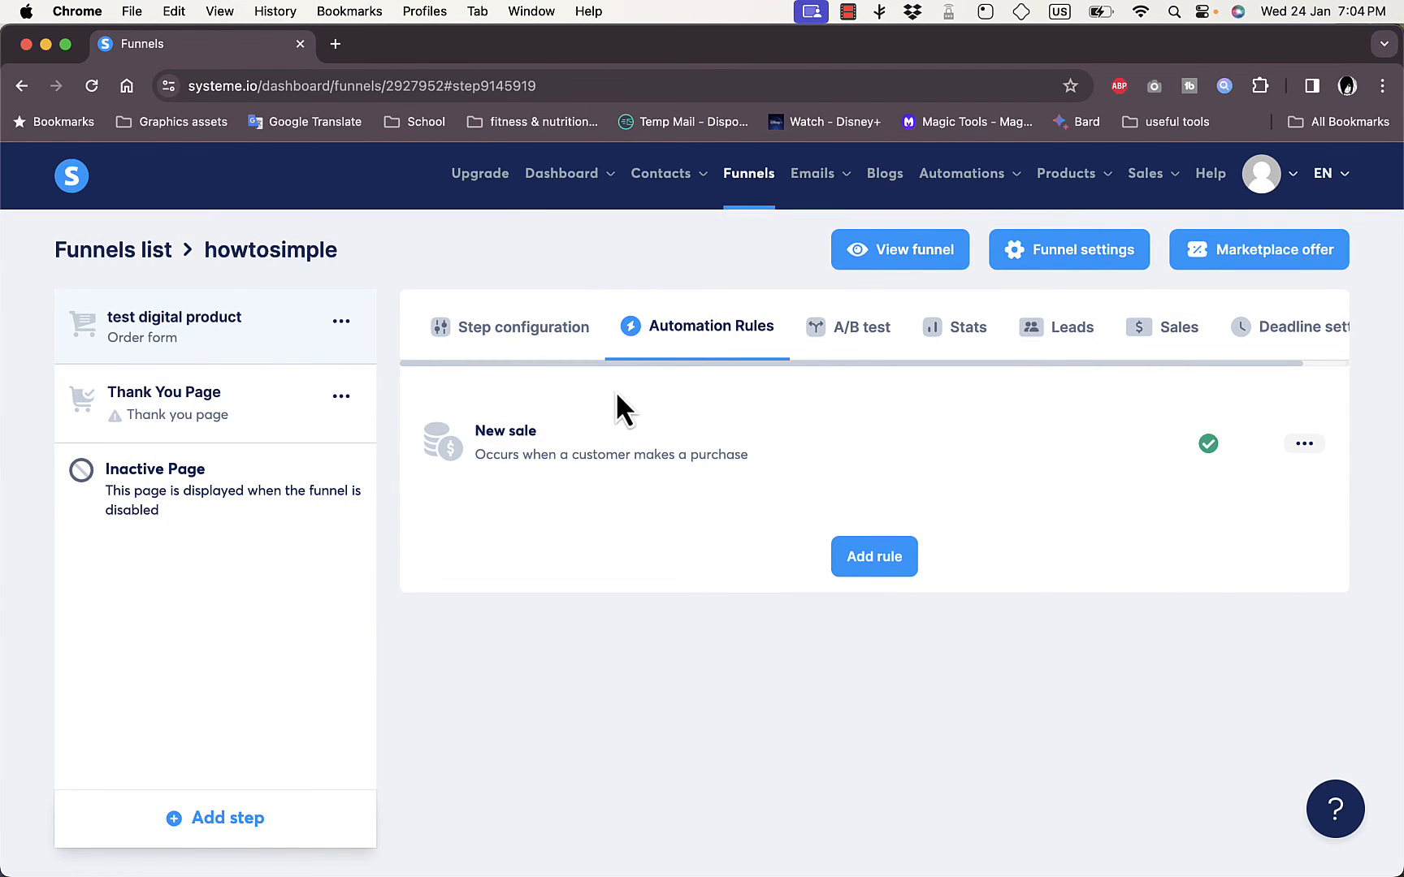
# Open the New sale rule, examine the actions that can be added to it, and close the action list without choosing one
pyautogui.click(634, 455)
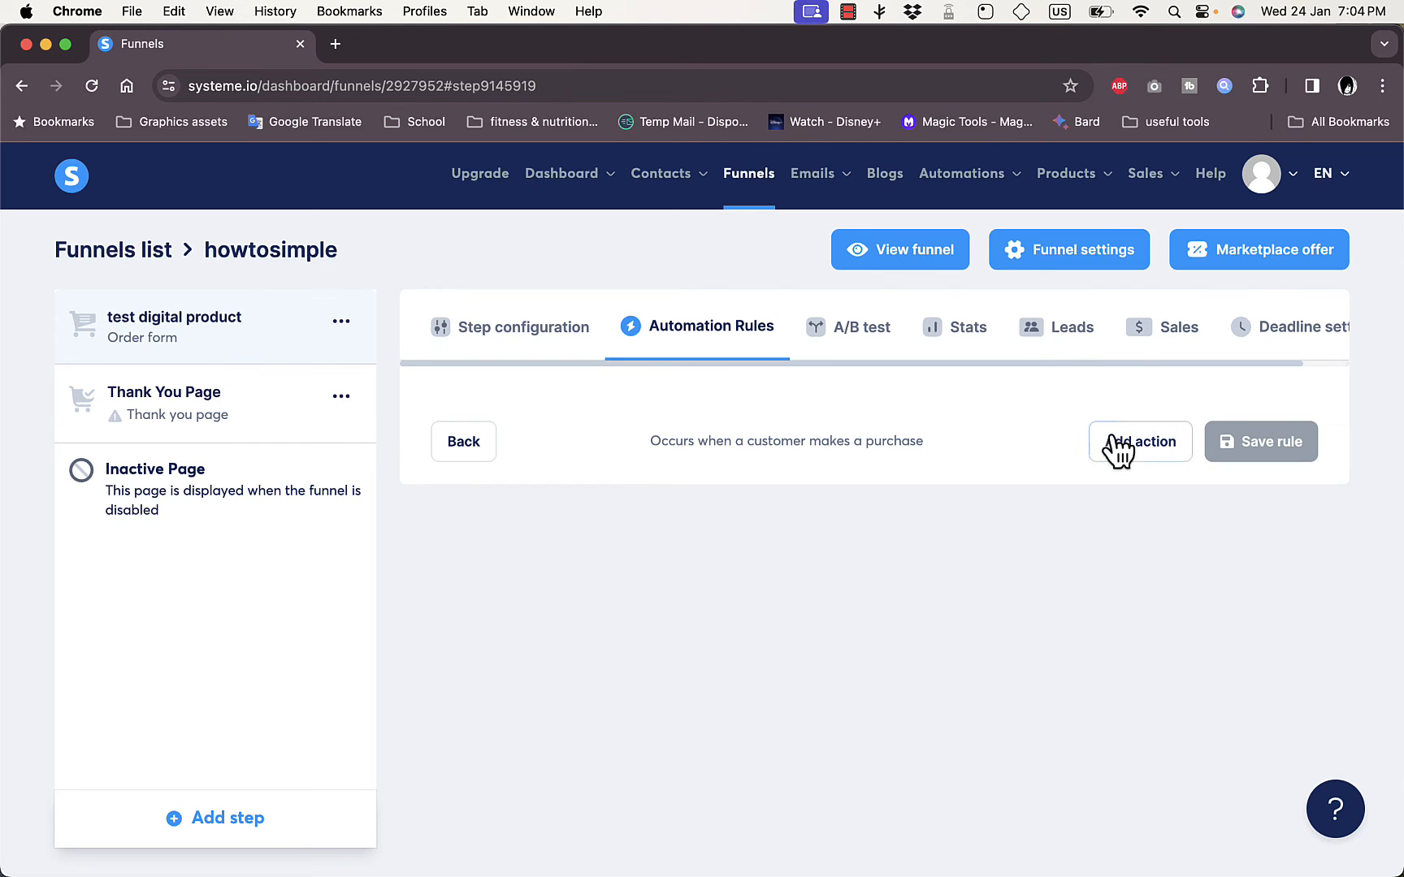
pyautogui.click(1142, 444)
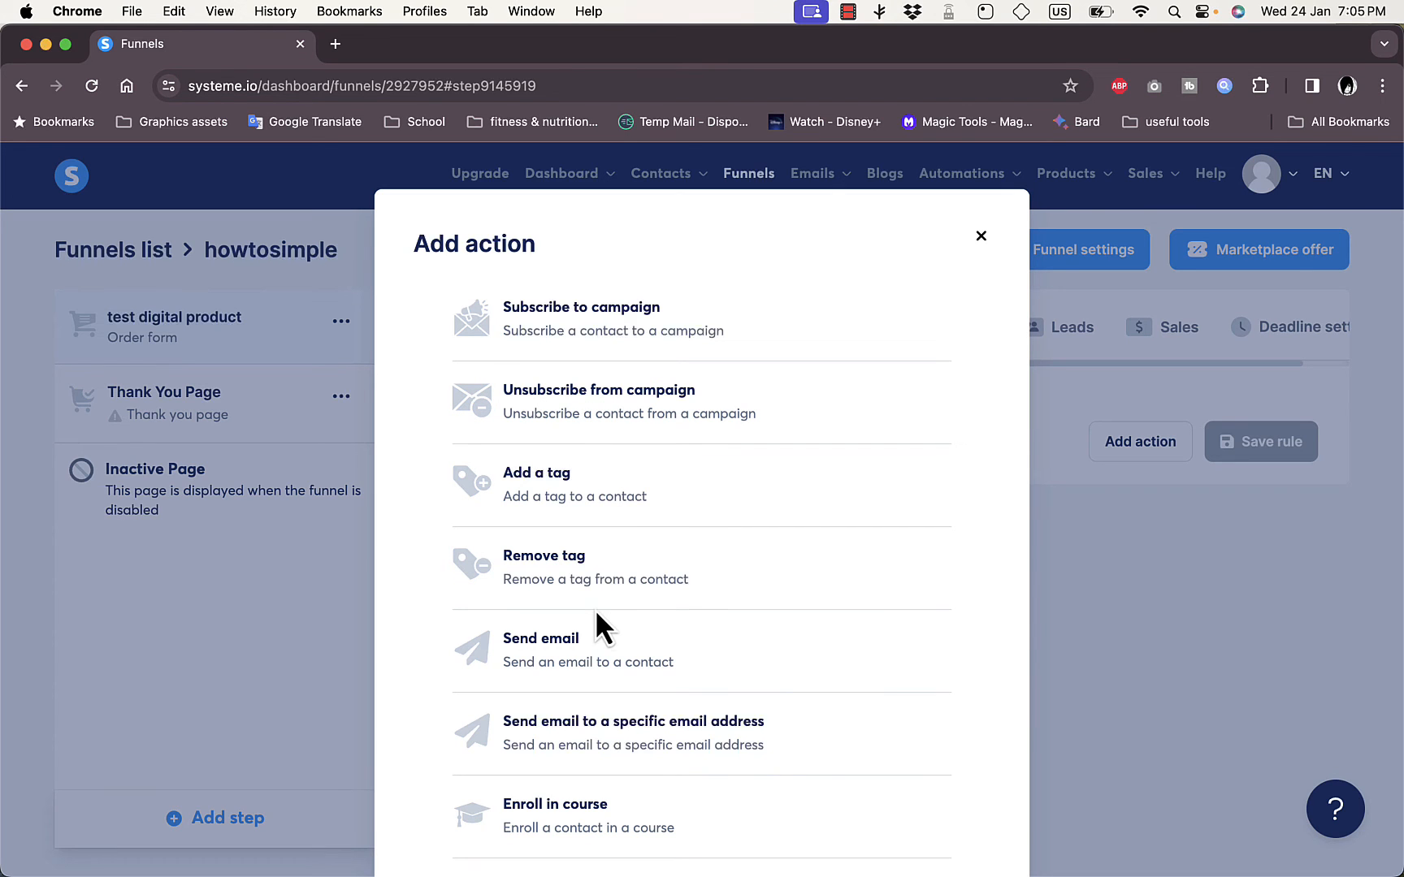
pyautogui.scroll(-3, 605, 648)
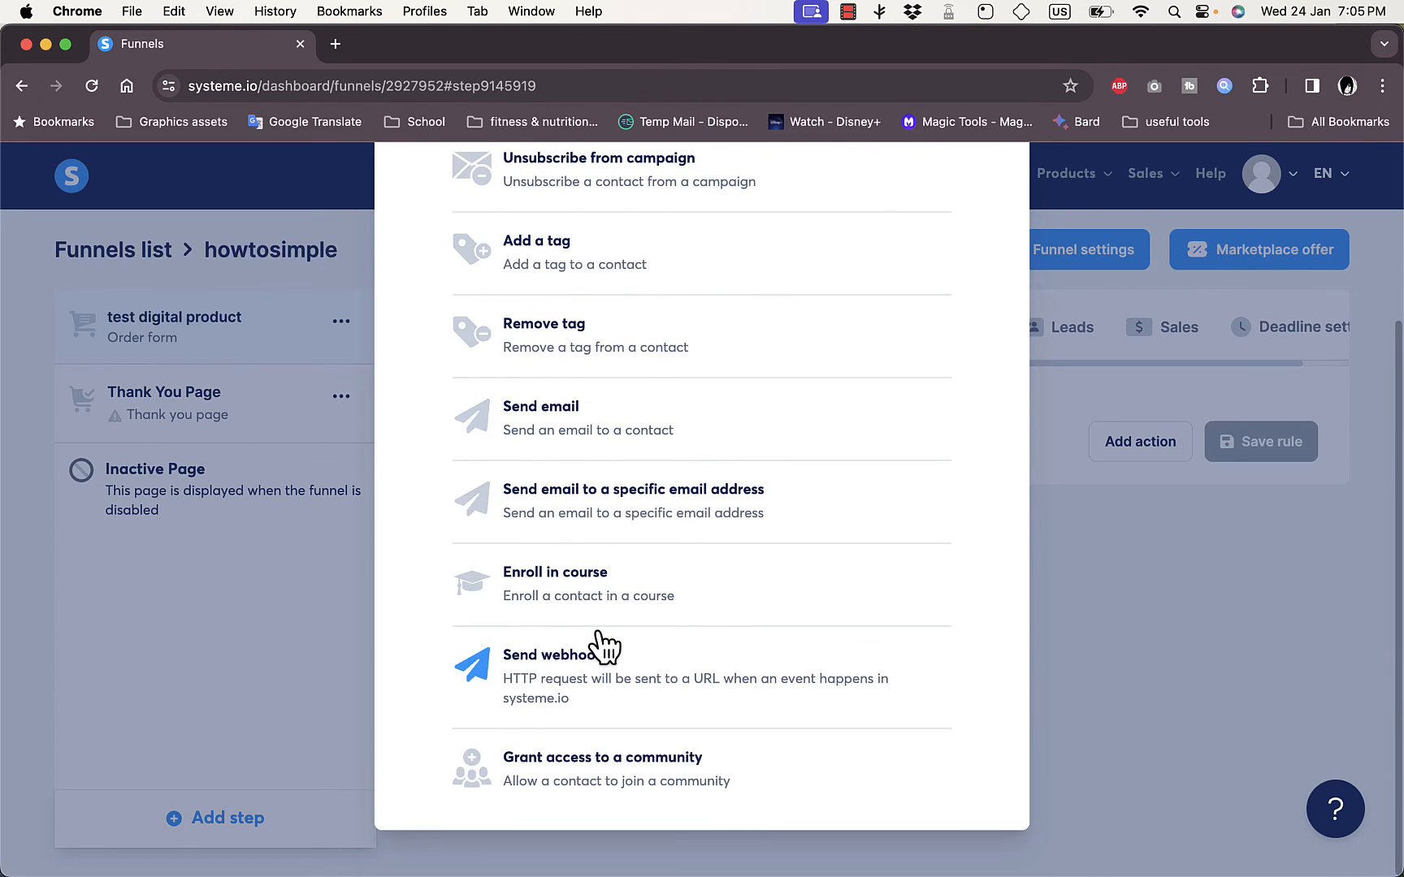
pyautogui.scroll(3, 605, 649)
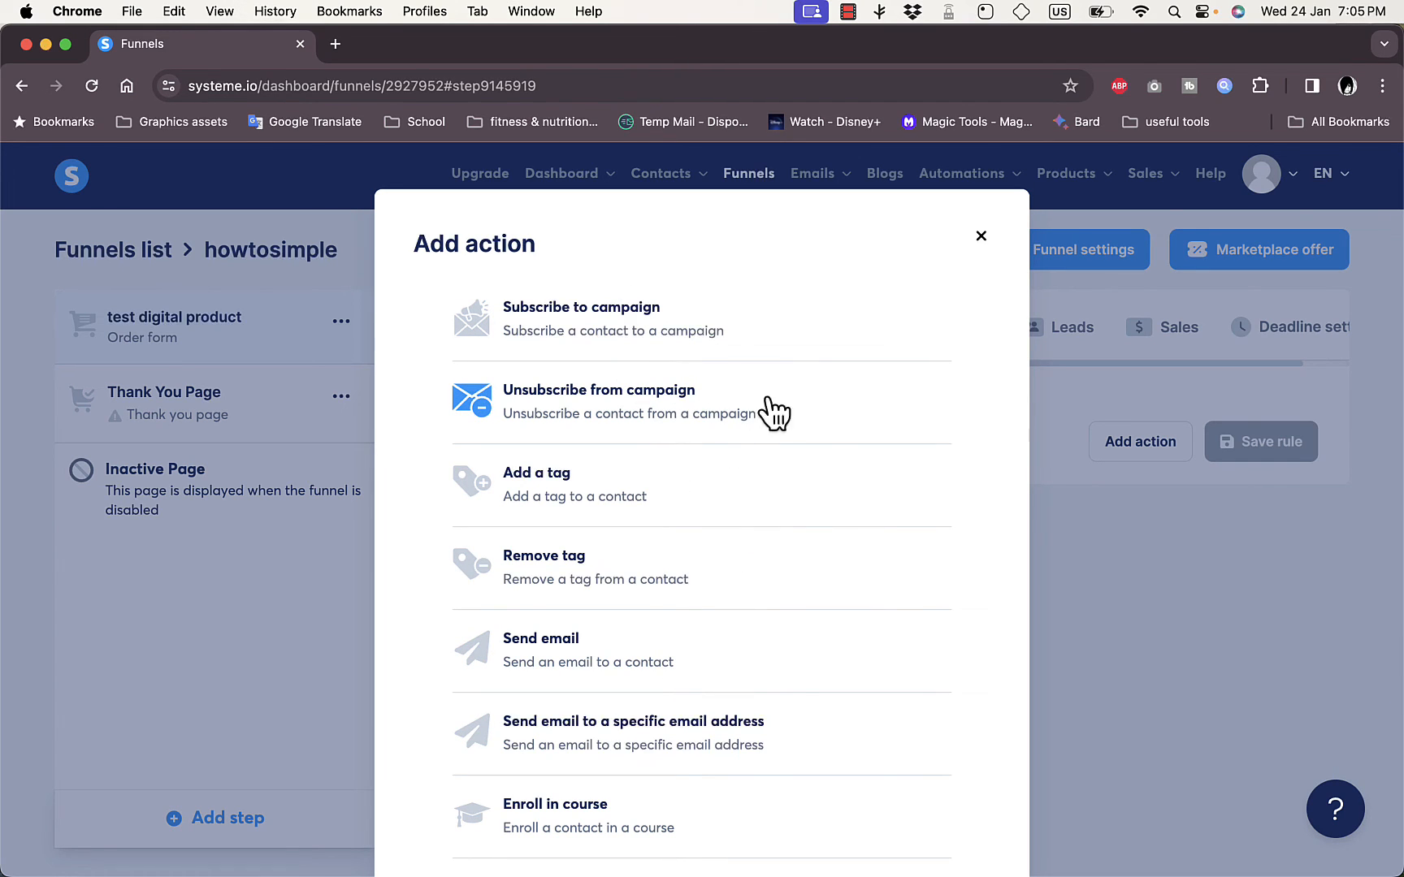
pyautogui.click(985, 247)
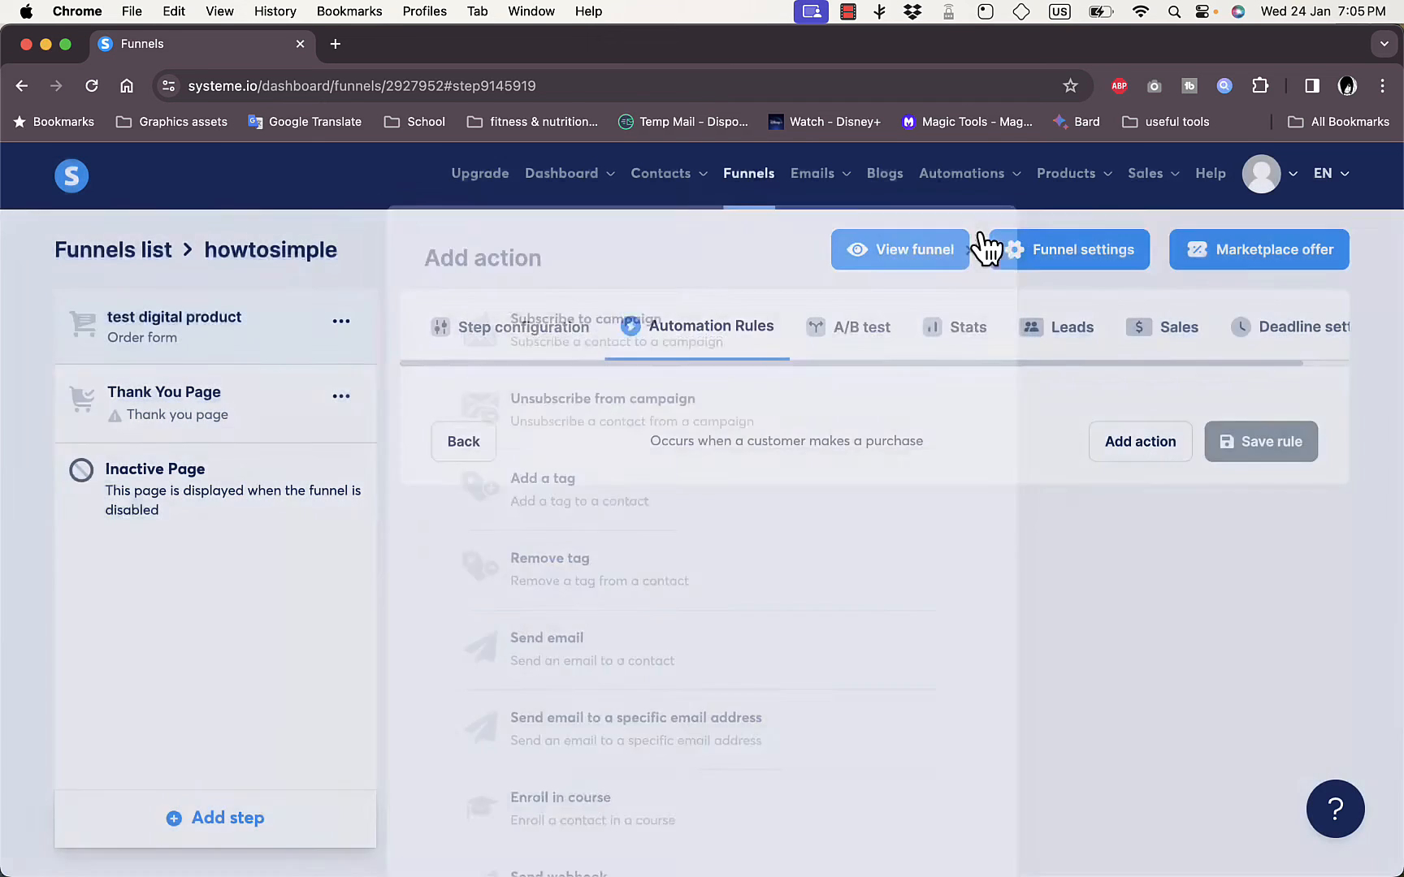
# Choose the "Thanks for purchasing!" template for the funnel's Thank You Page step
pyautogui.click(216, 417)
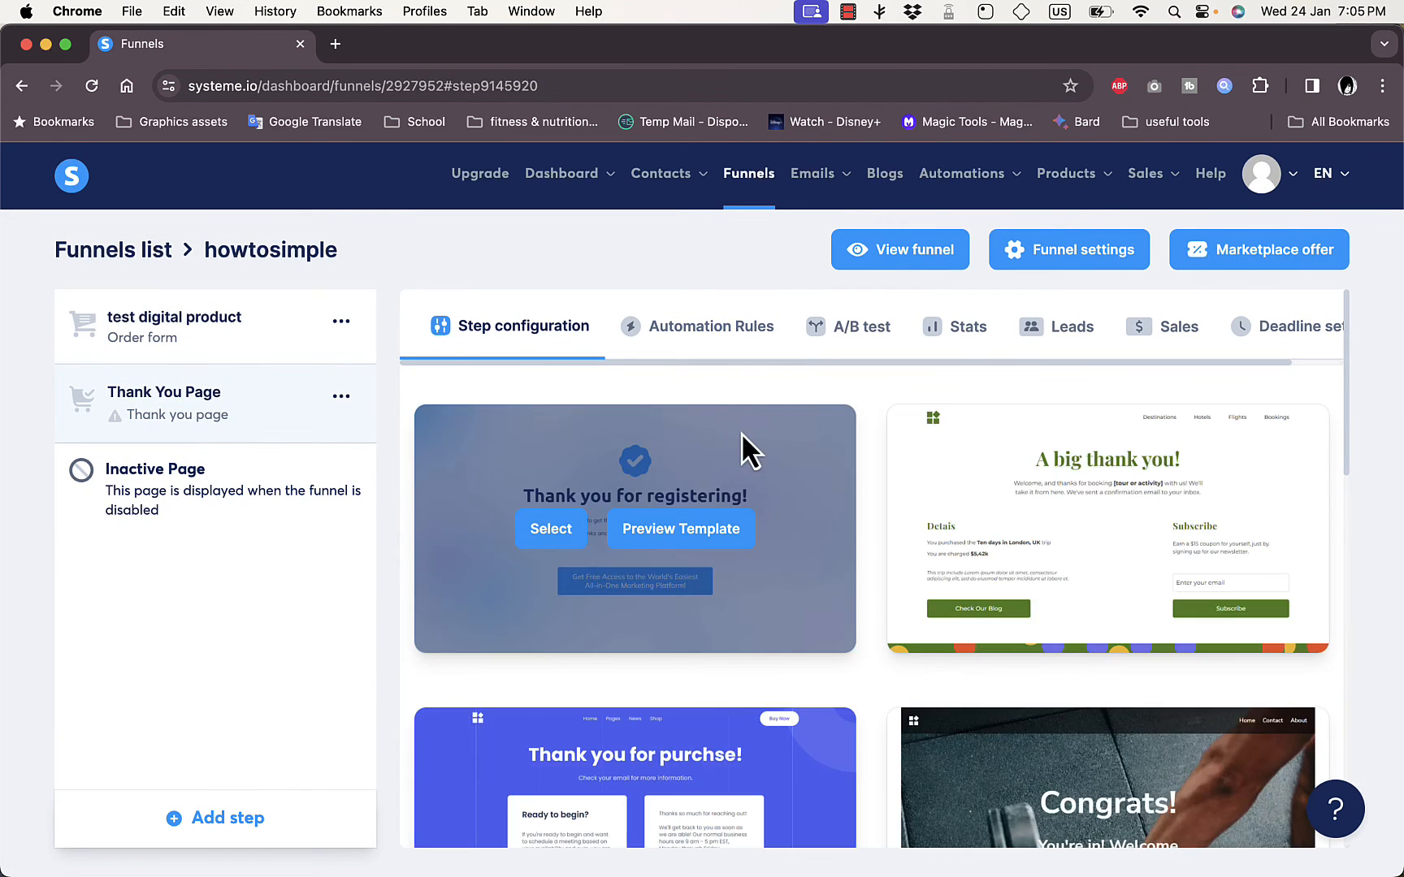
pyautogui.scroll(-5, 867, 456)
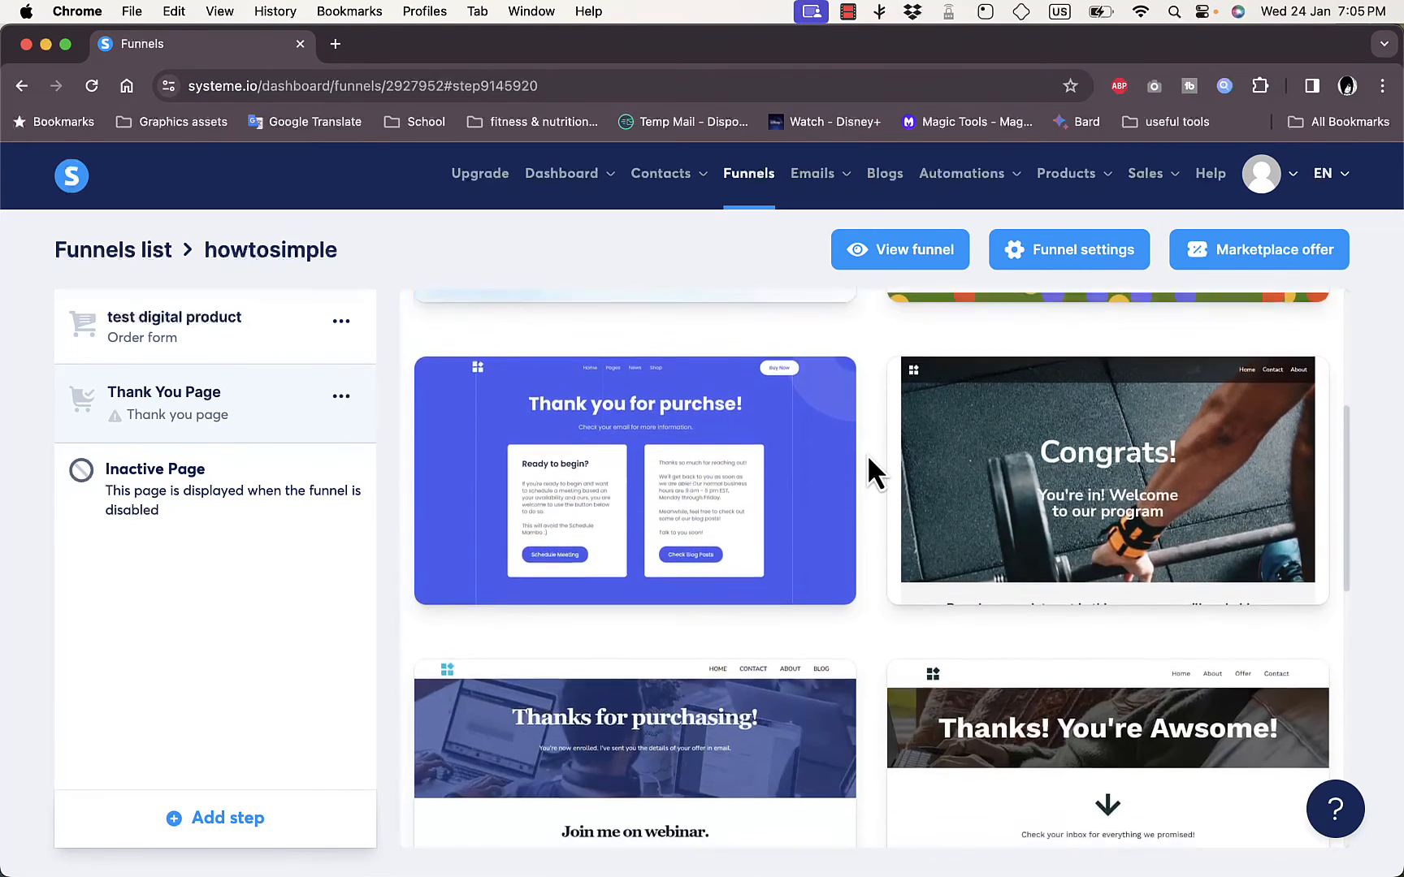
pyautogui.scroll(-4, 867, 459)
pyautogui.scroll(8, 868, 459)
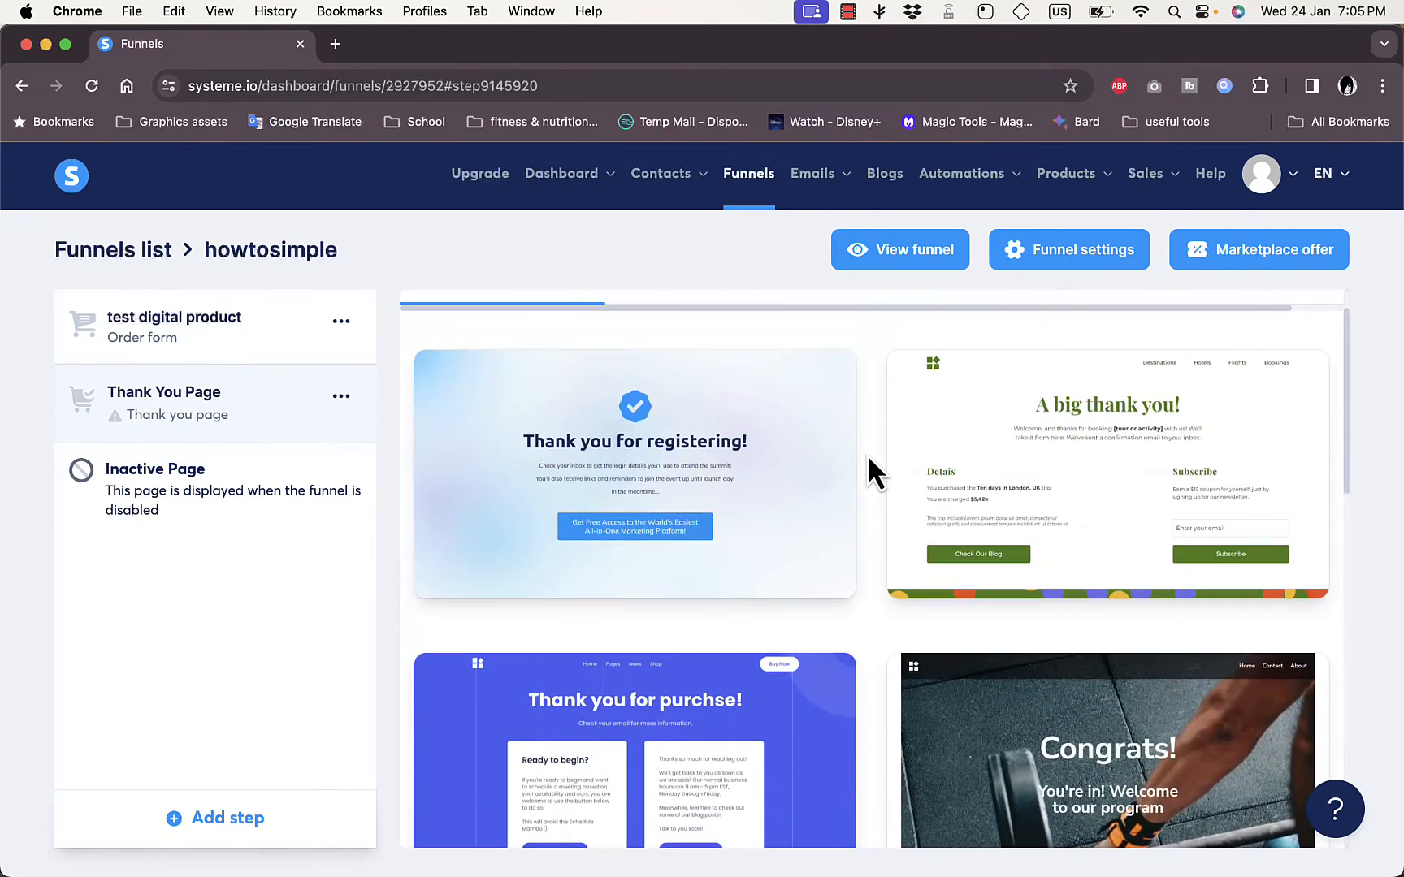
pyautogui.scroll(-5, 886, 421)
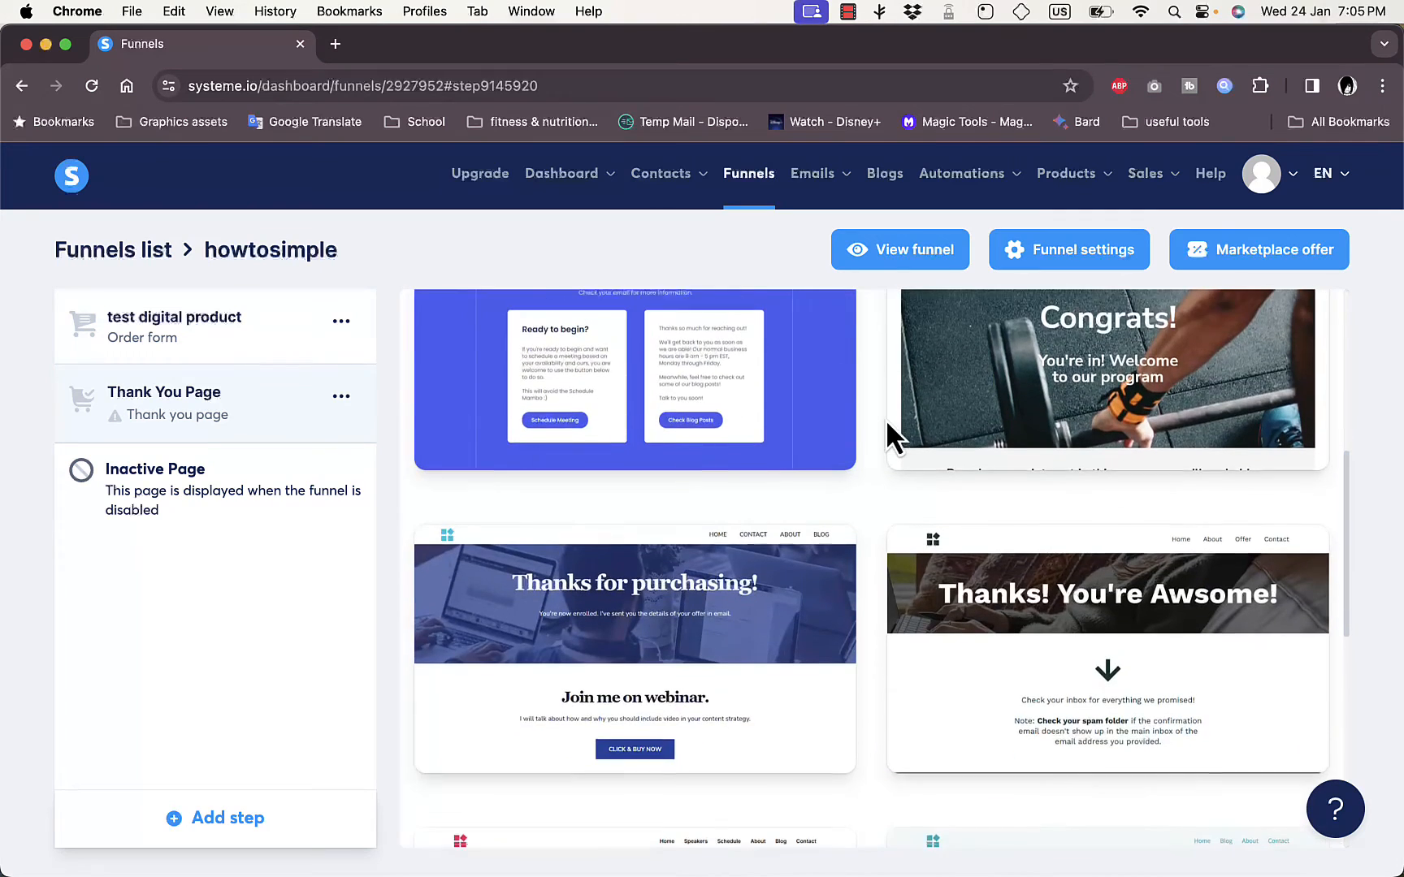
pyautogui.moveTo(644, 647)
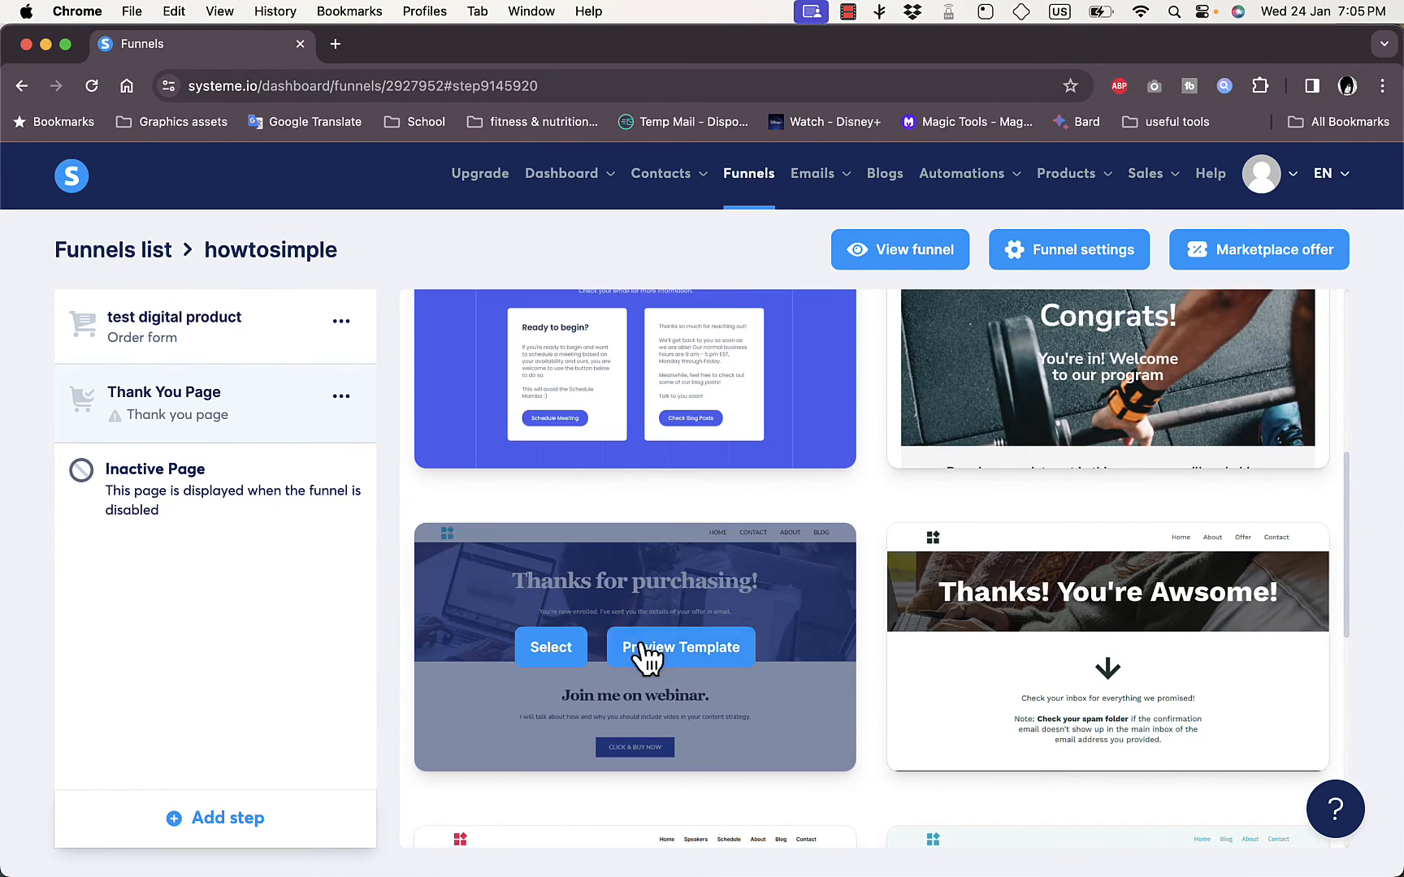
pyautogui.click(578, 658)
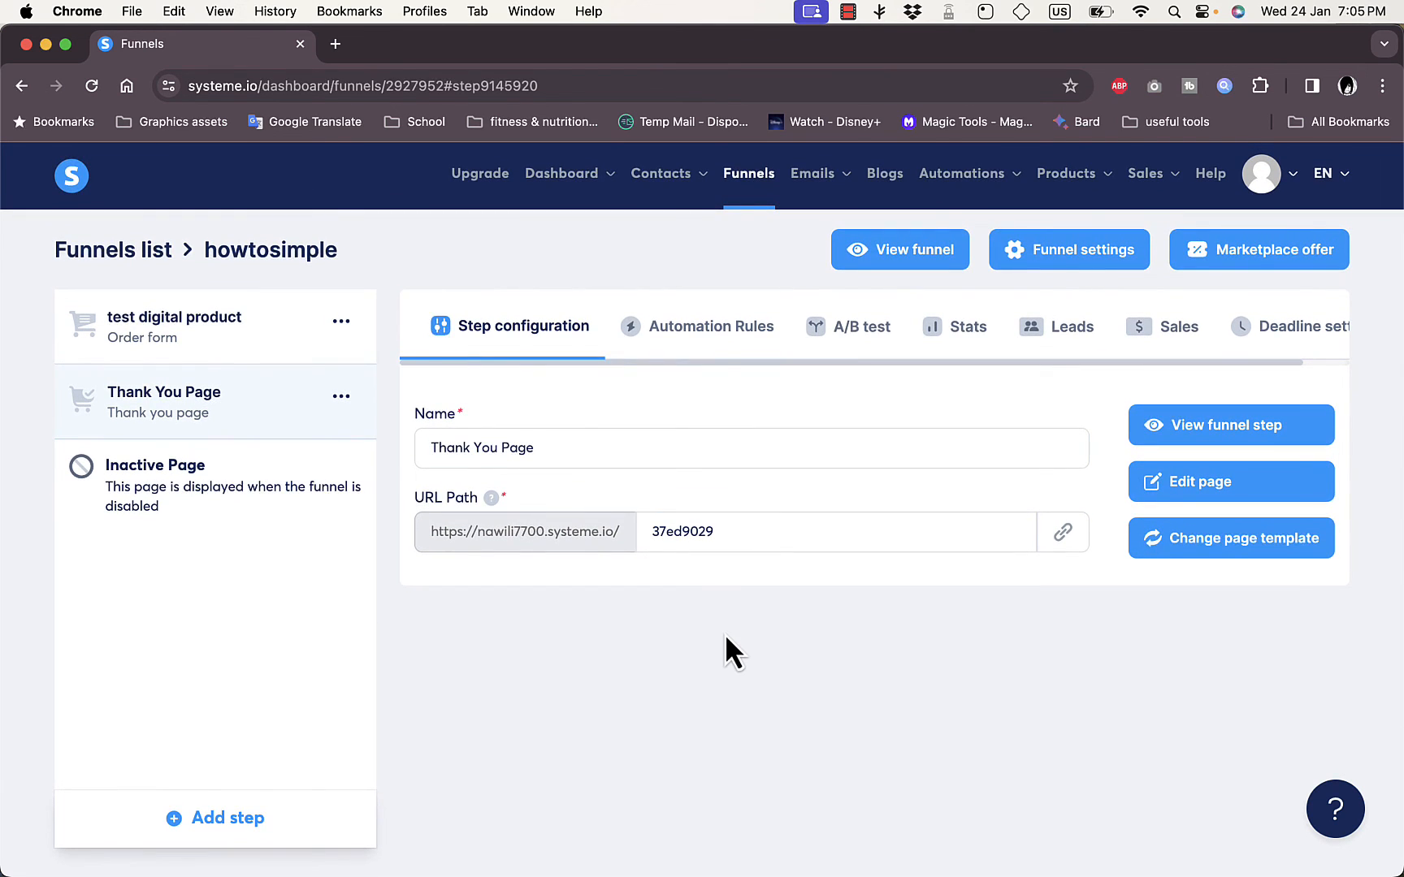
# Set the Thank You Page's URL path to "thank-you"
pyautogui.click(724, 533)
pyautogui.press('super+a')
pyautogui.write('th')
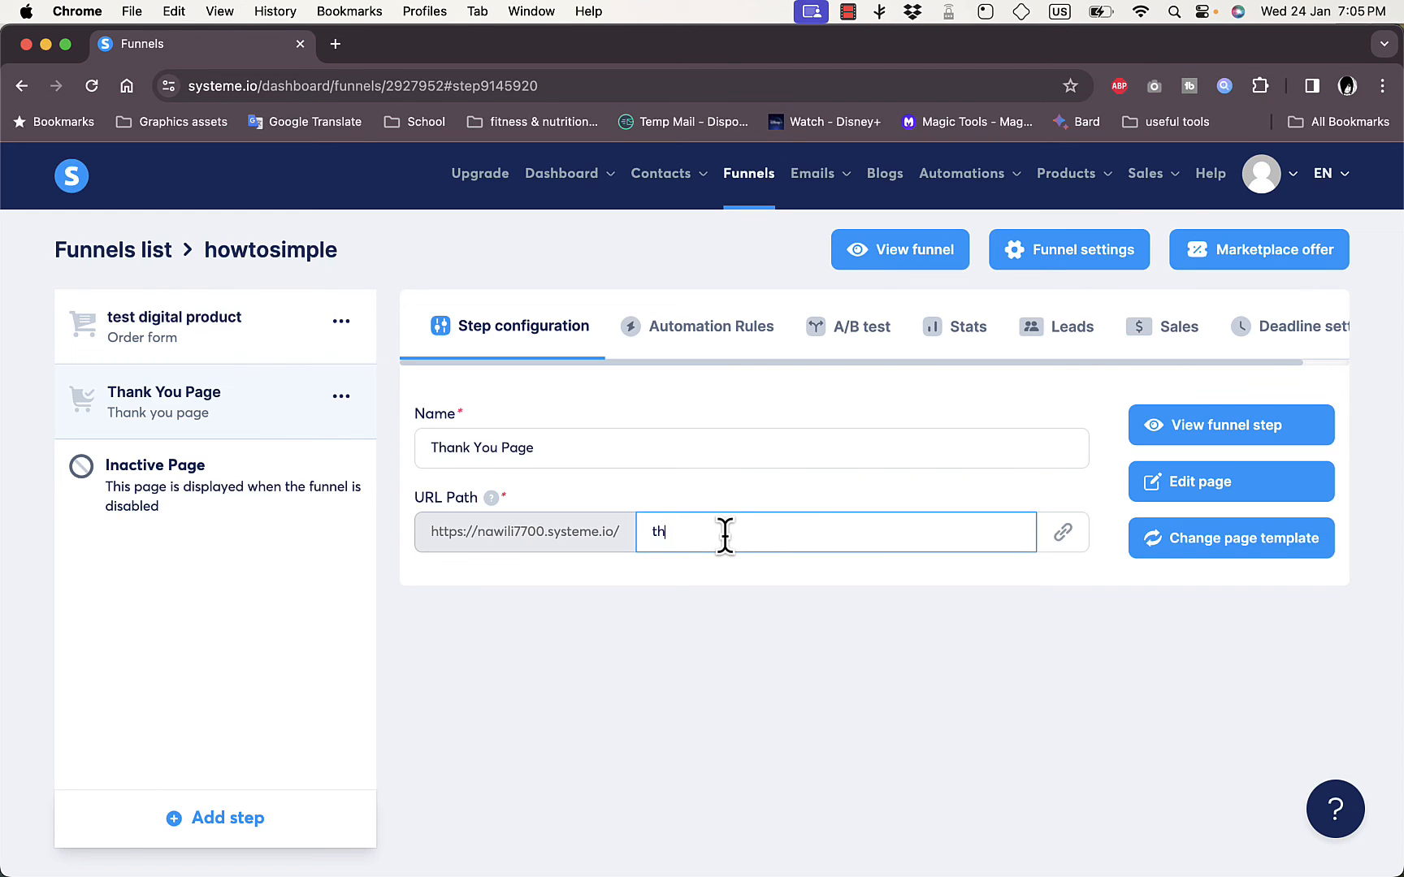
pyautogui.write('ank-you')
pyautogui.click(687, 532)
pyautogui.write('-')
pyautogui.click(905, 480)
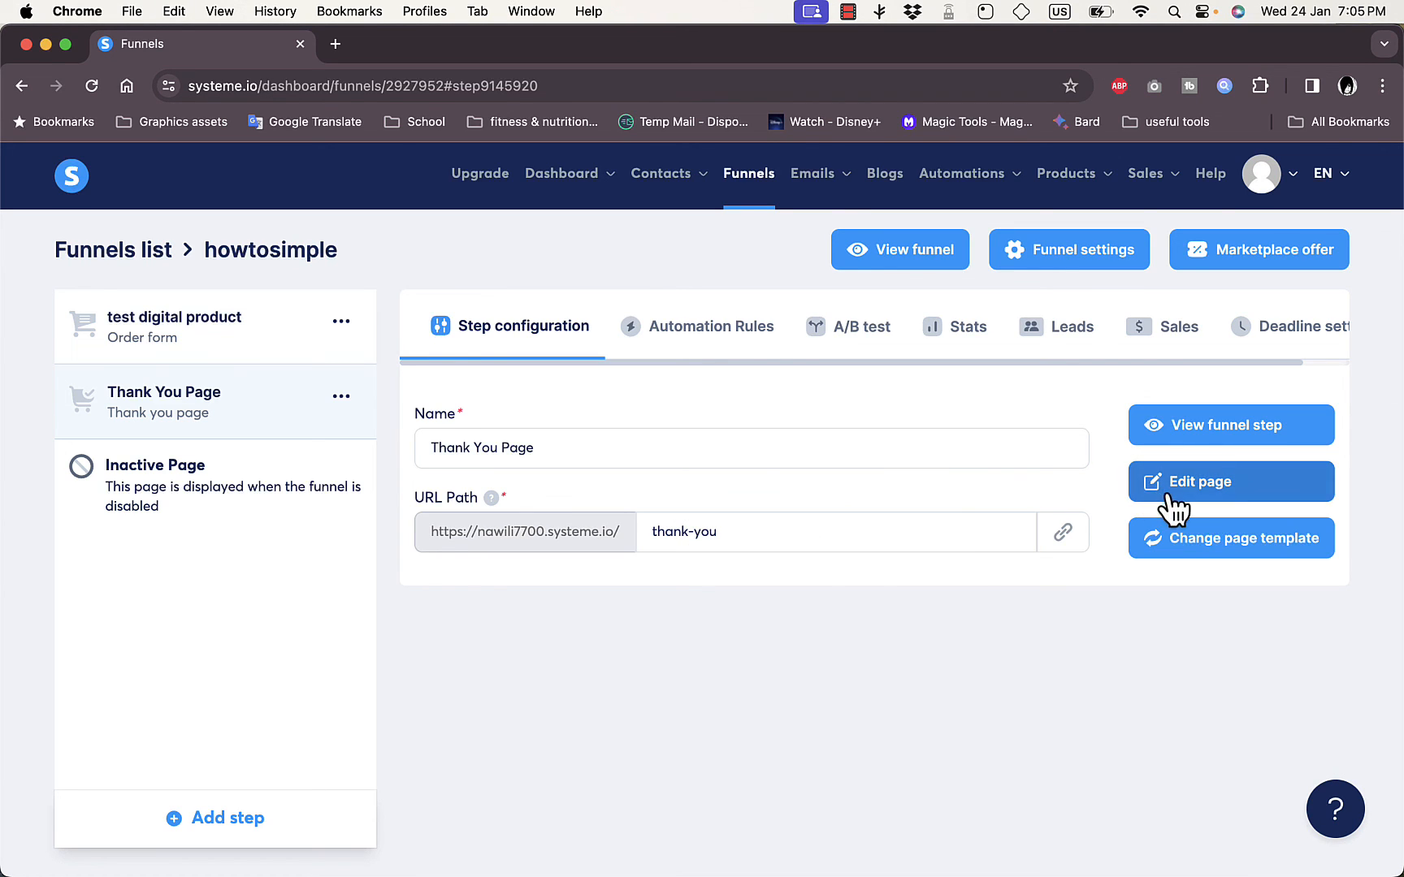
# Open the Thank You Page in the page editor, examine its layout from header to footer, and exit back to the funnel
pyautogui.click(1201, 510)
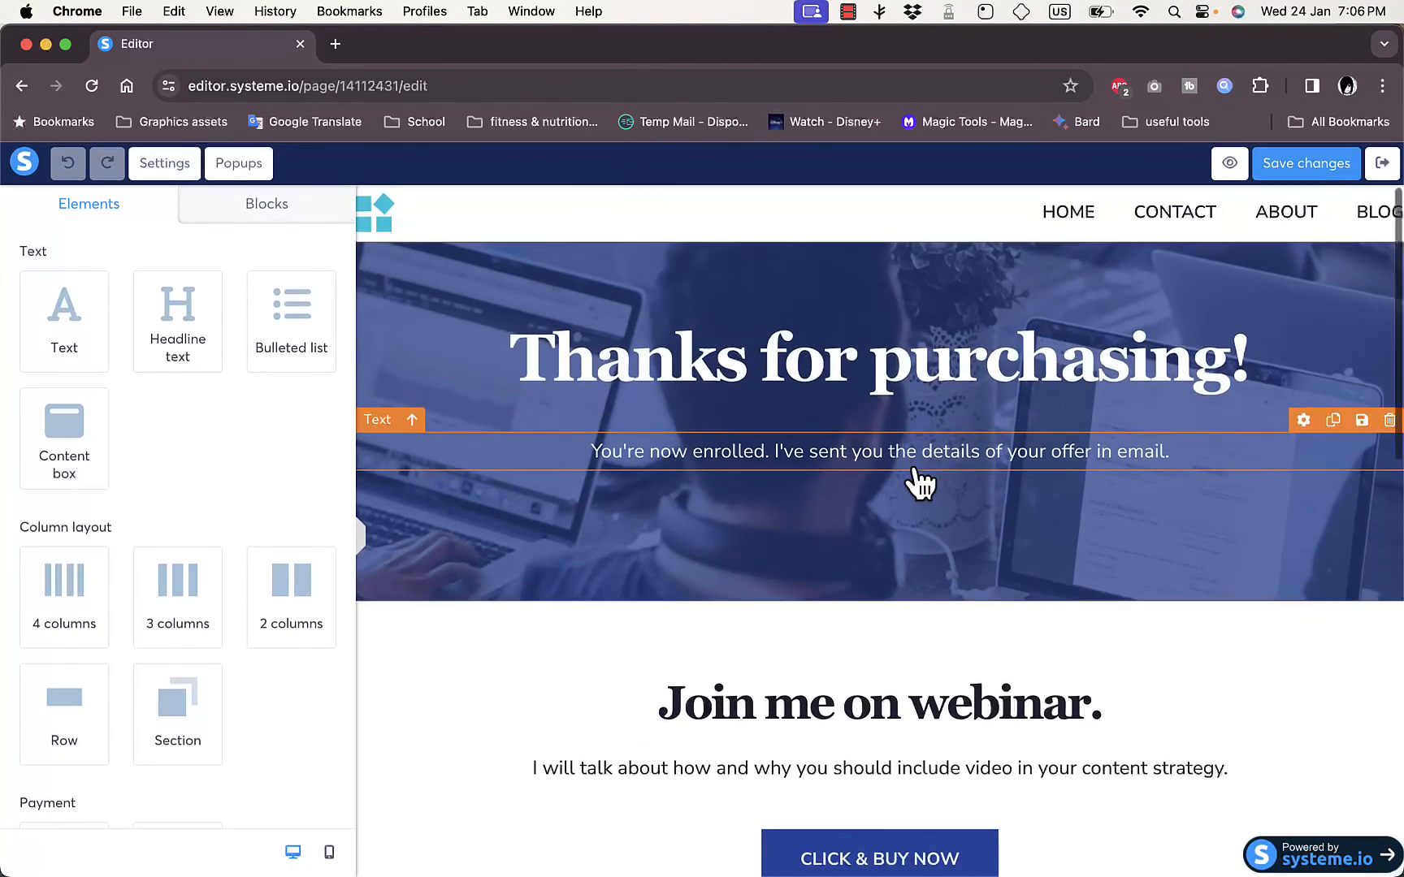
pyautogui.scroll(-15, 921, 483)
pyautogui.scroll(15, 920, 483)
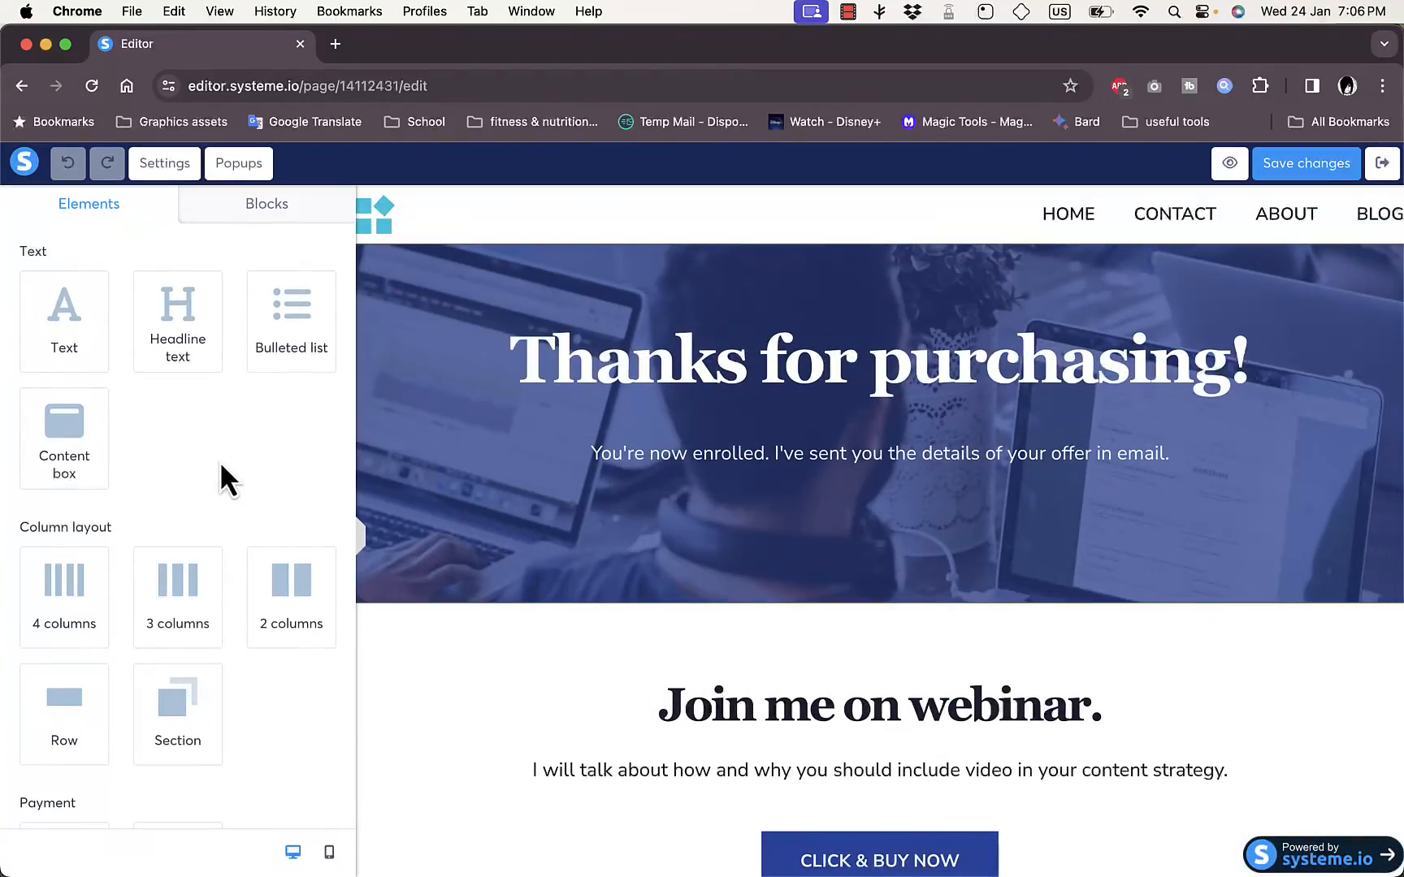
pyautogui.scroll(-5, 660, 619)
pyautogui.scroll(2, 660, 619)
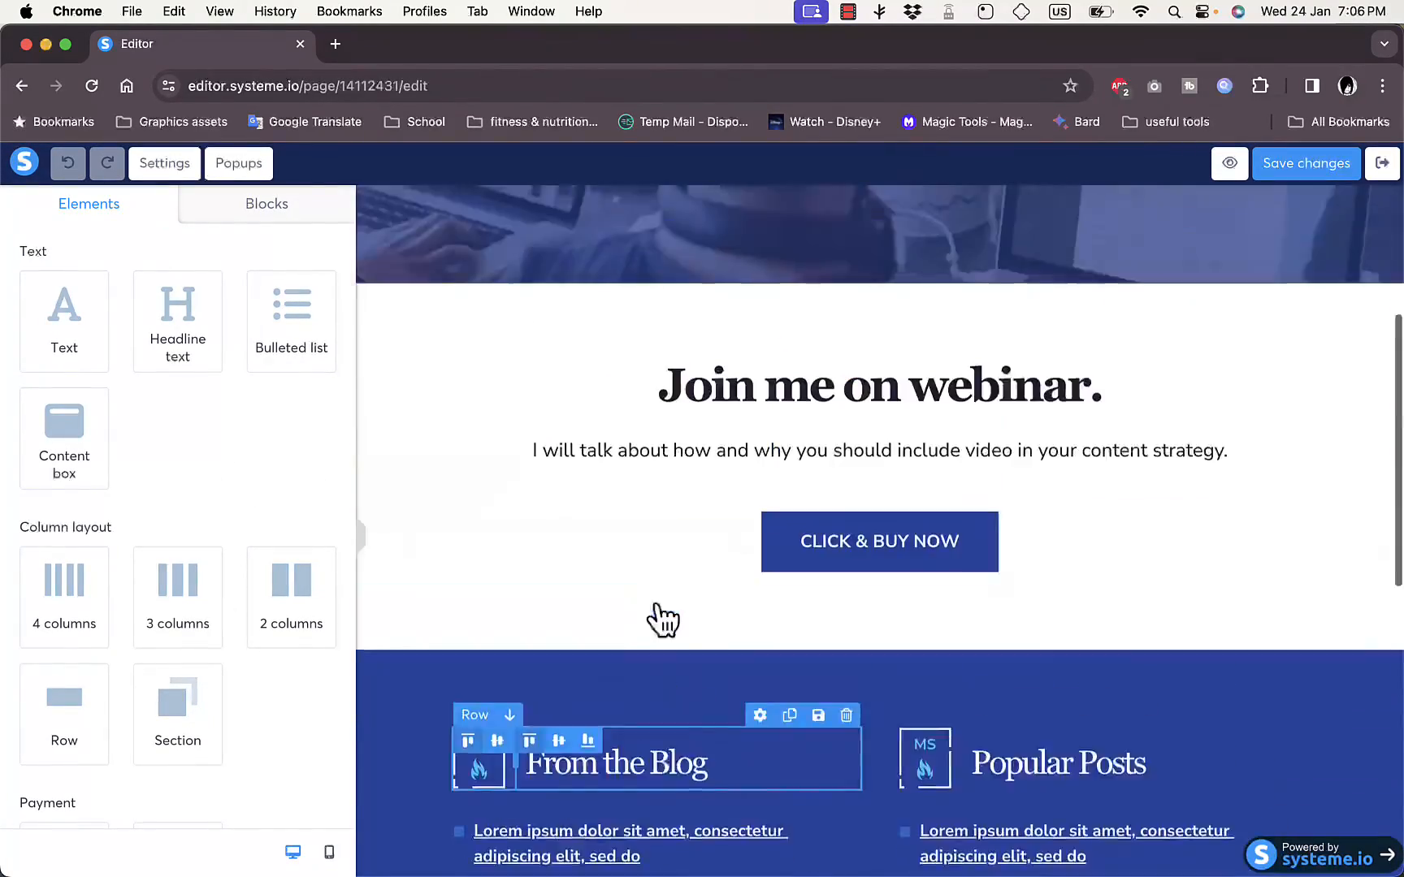
pyautogui.scroll(3, 663, 620)
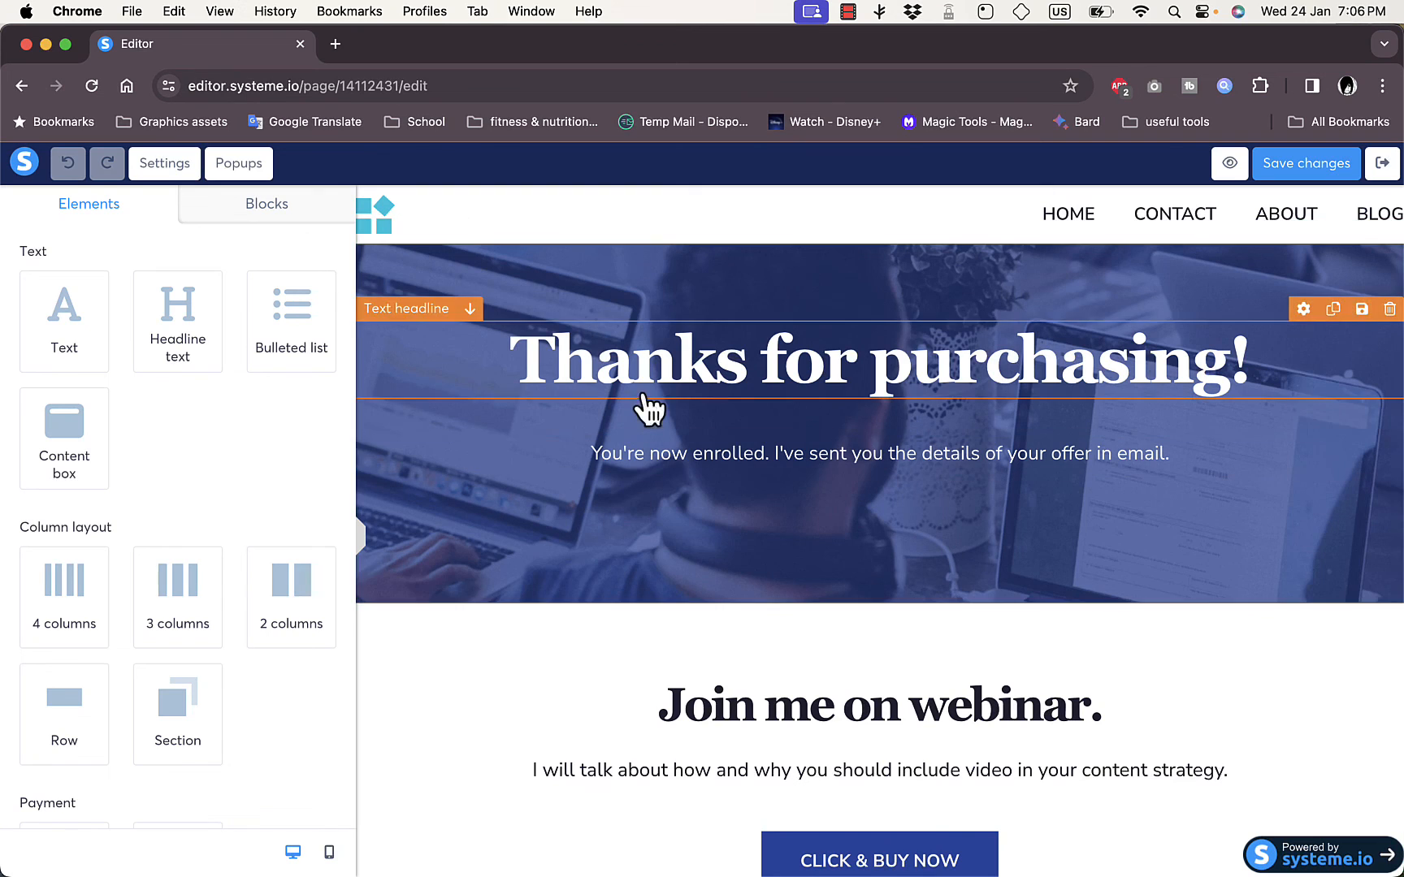
pyautogui.click(1384, 165)
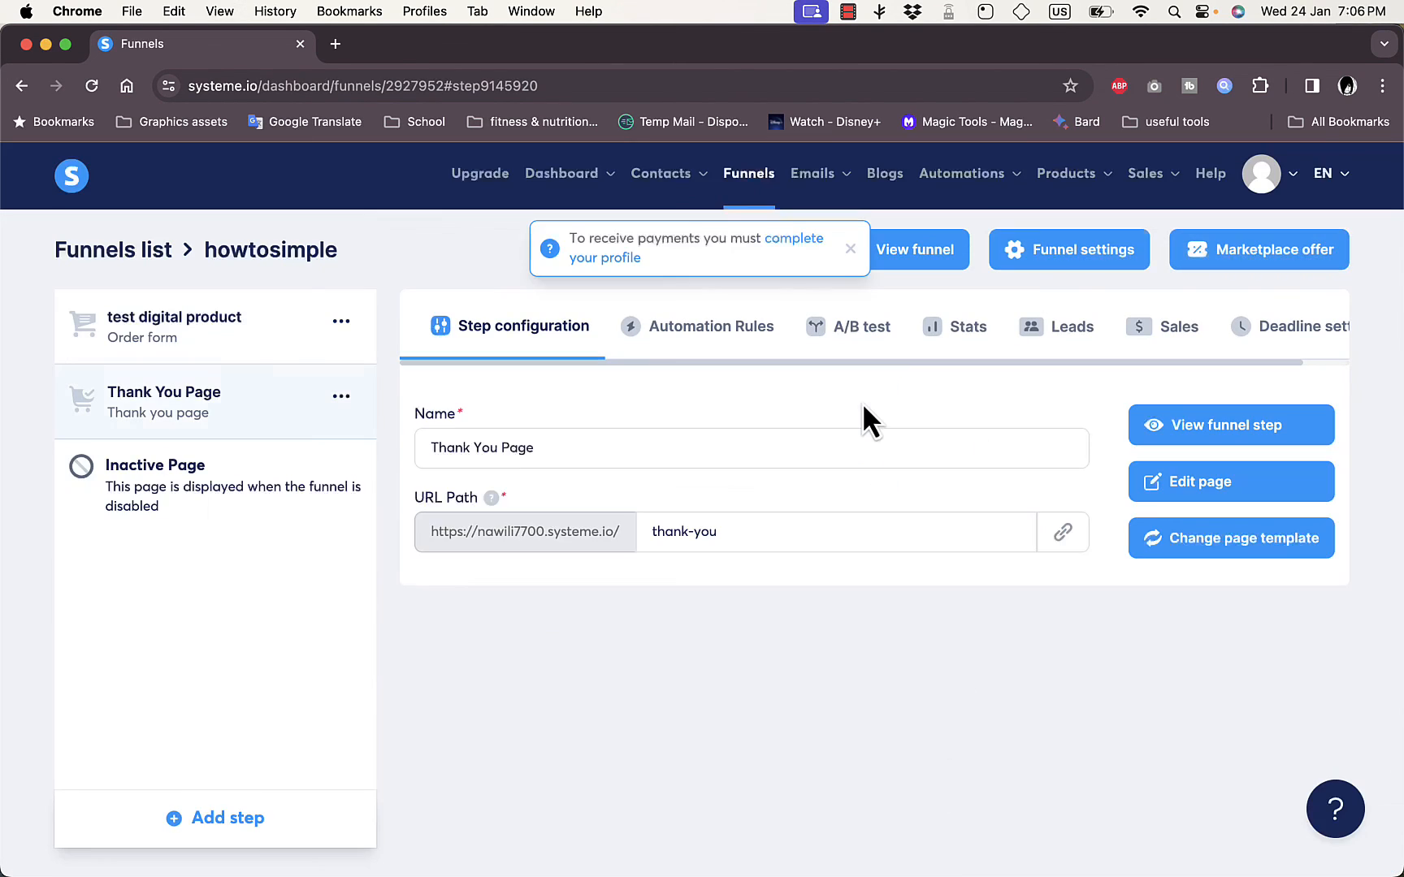